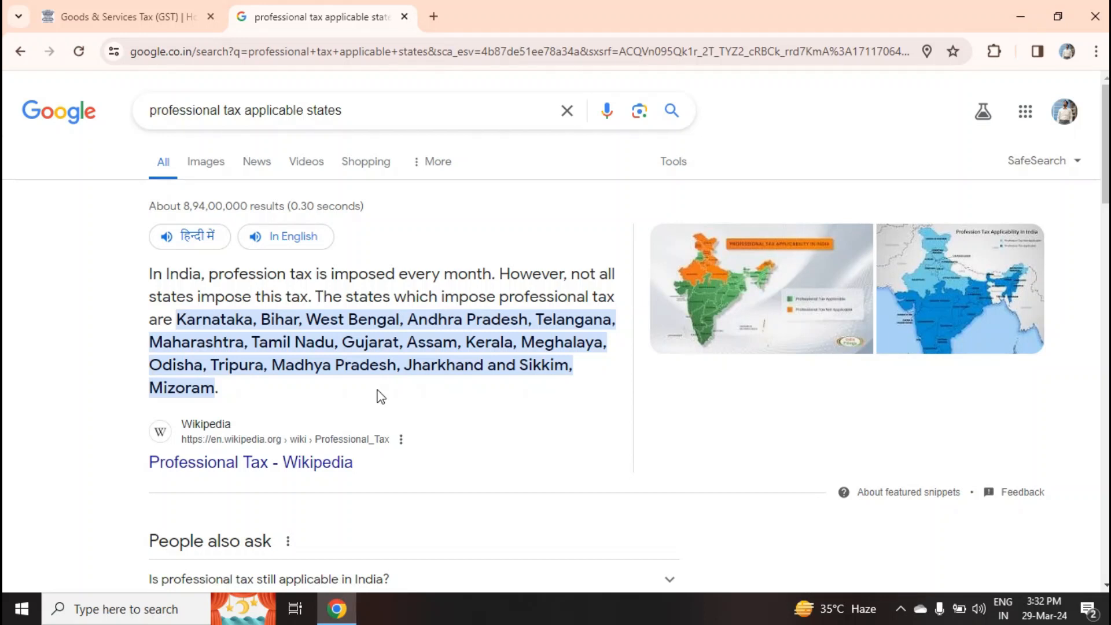
Close the Google tab about professional tax states to return to the GST portal
key("ctrl+w")
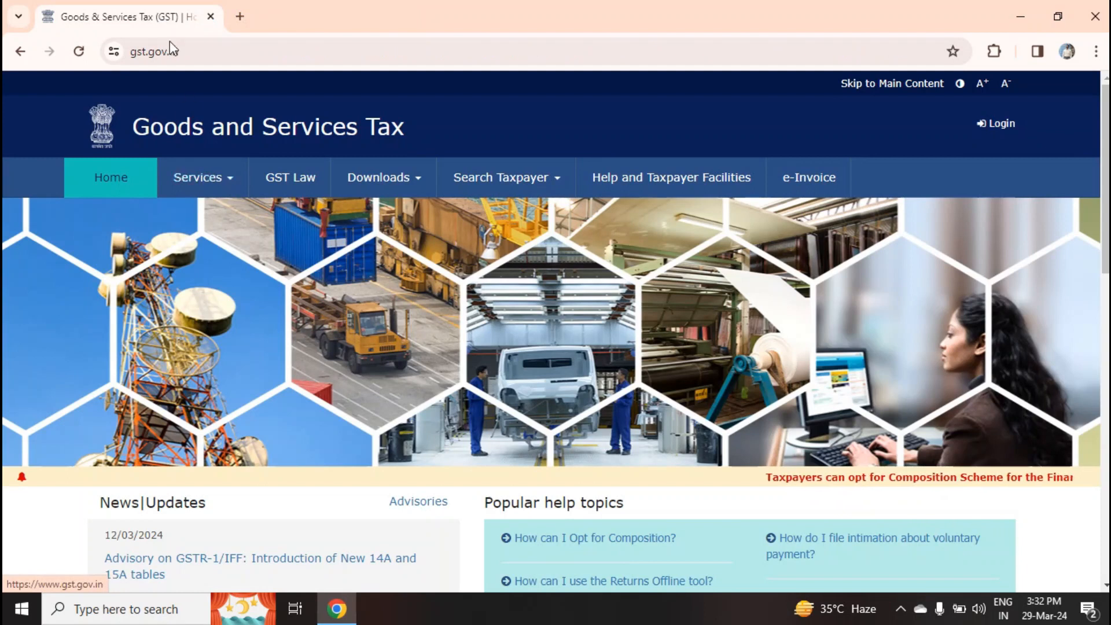
Start a new GST registration from the Services > Registration menu
left_click(234, 185)
mouse_move(139, 213)
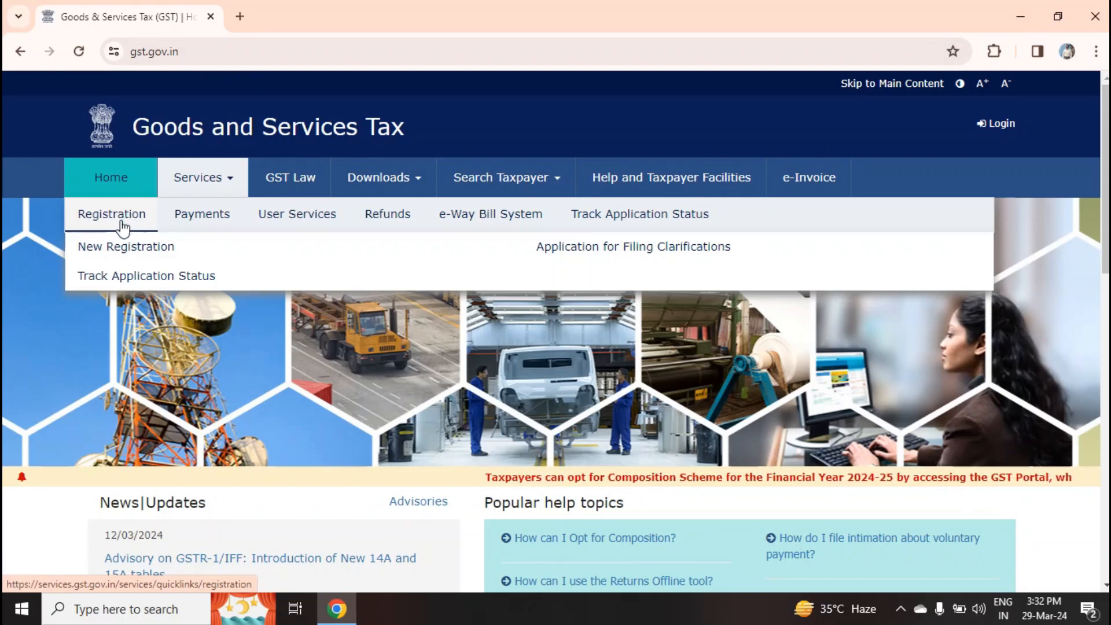
left_click(118, 246)
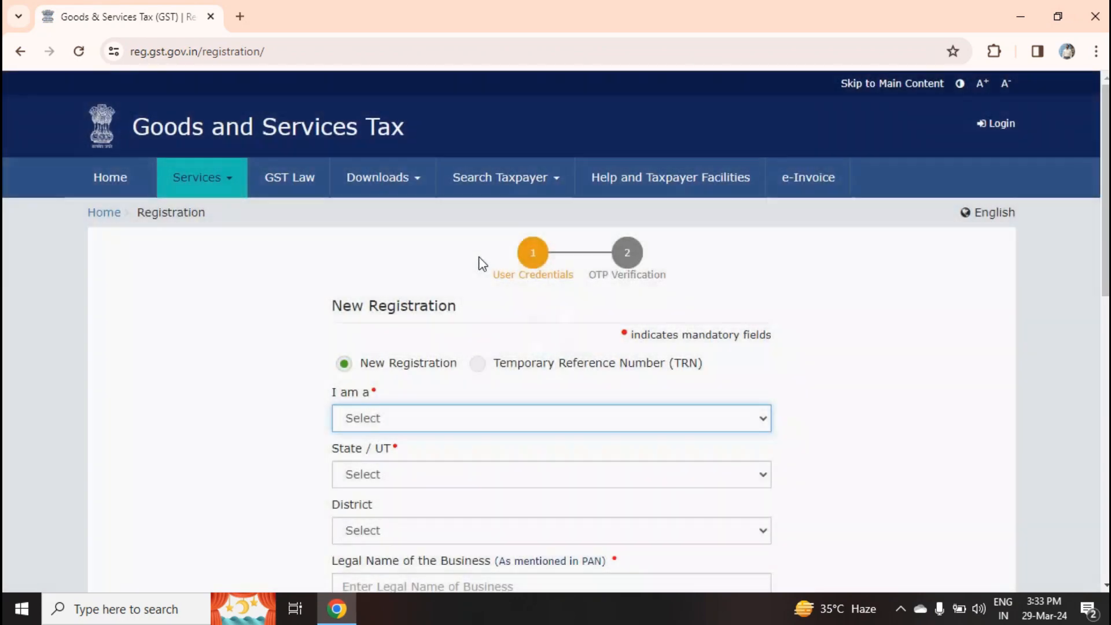
Register as a Taxpayer in State Uttar Pradesh, District Varanasi
left_click(402, 418)
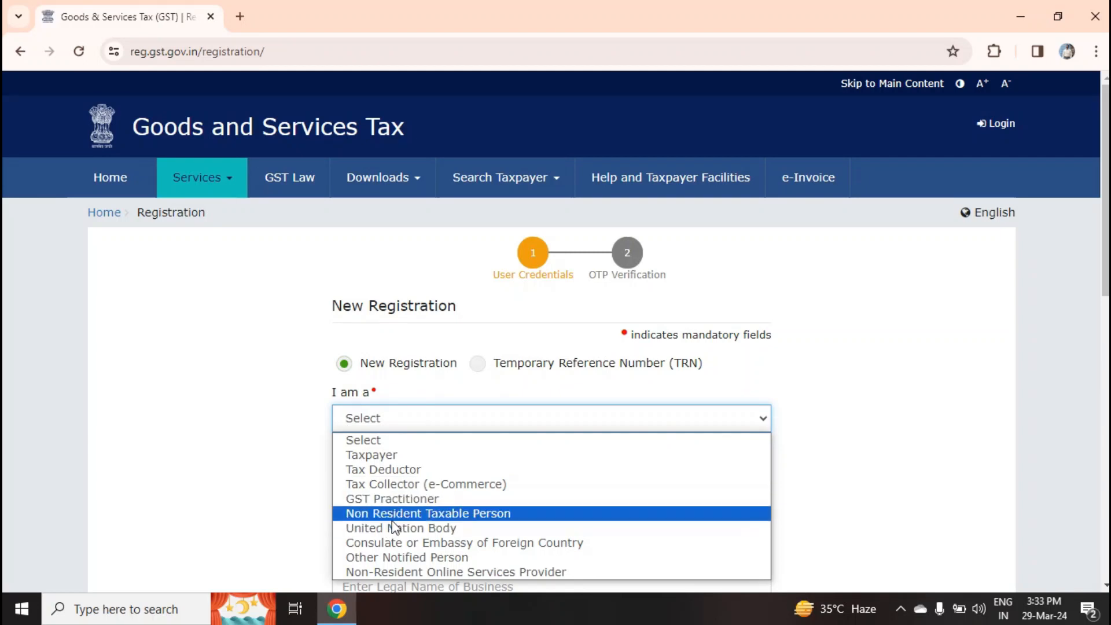
left_click(389, 455)
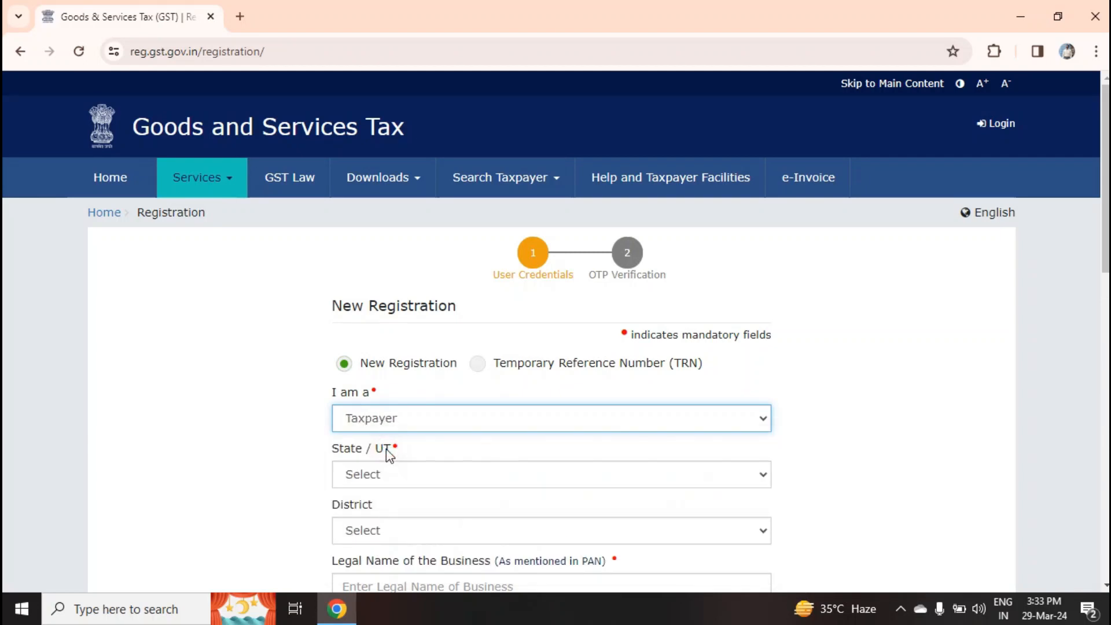
left_click(400, 481)
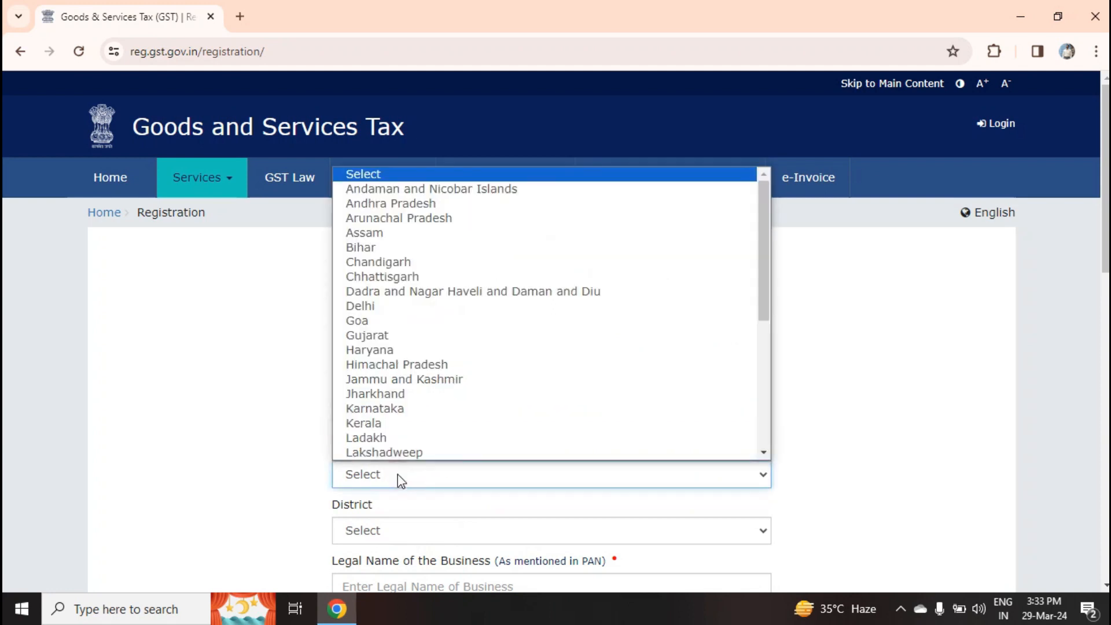
key("u")
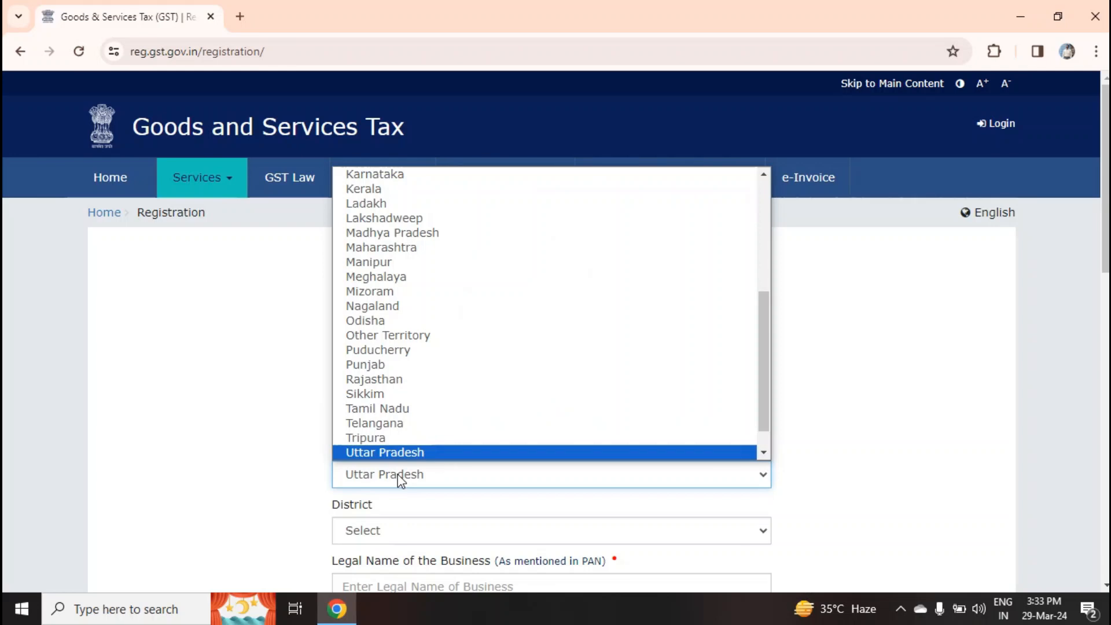
left_click(397, 474)
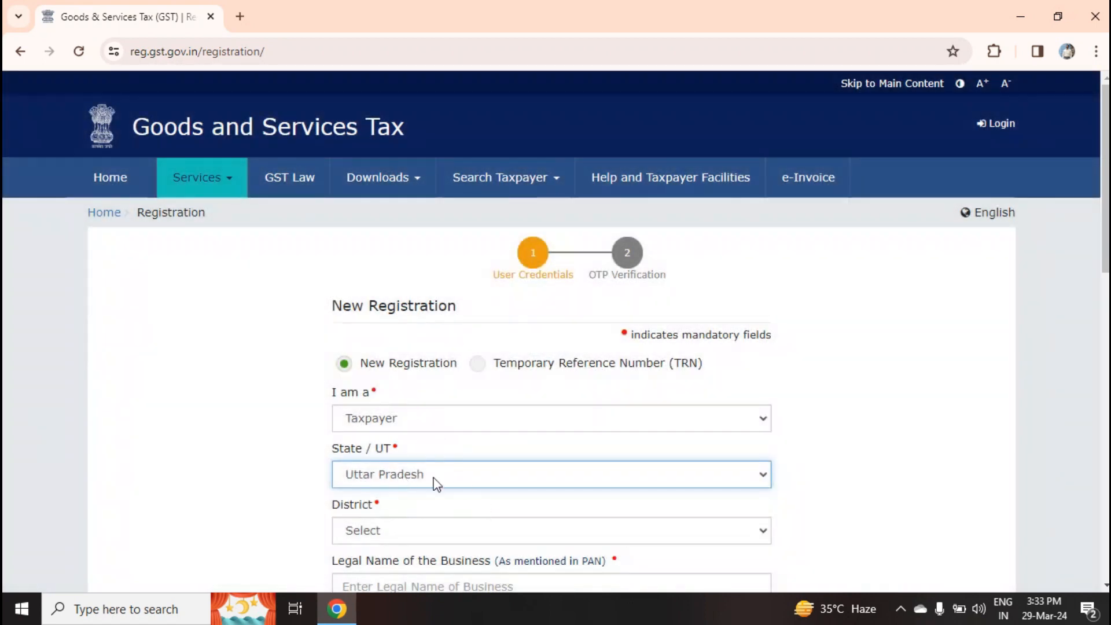
left_click(428, 535)
key("v")
key("Return")
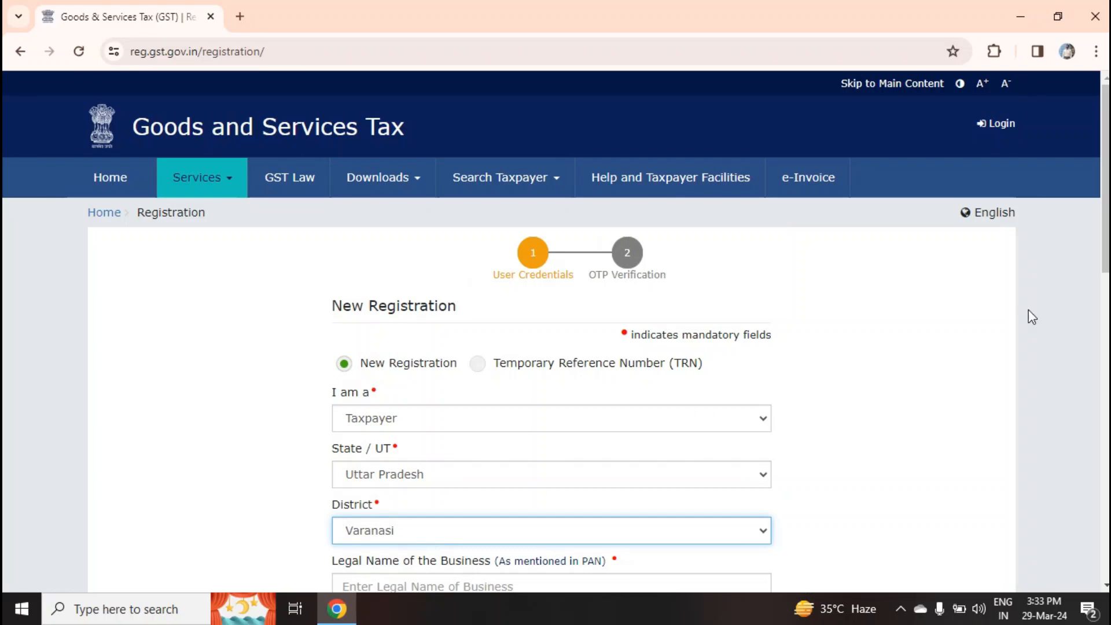
Scroll down the New Registration form to the legal name, PAN and contact fields
left_click_drag(1104, 229, 1102, 326)
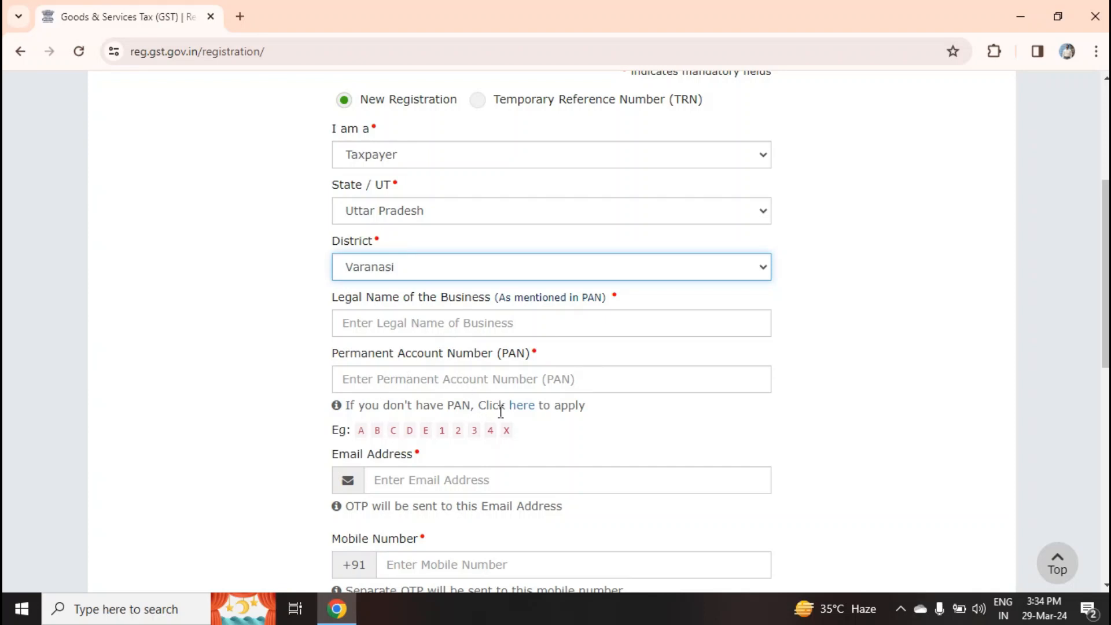
scroll(479, 380, "down", 1)
scroll(532, 408, "down", 1)
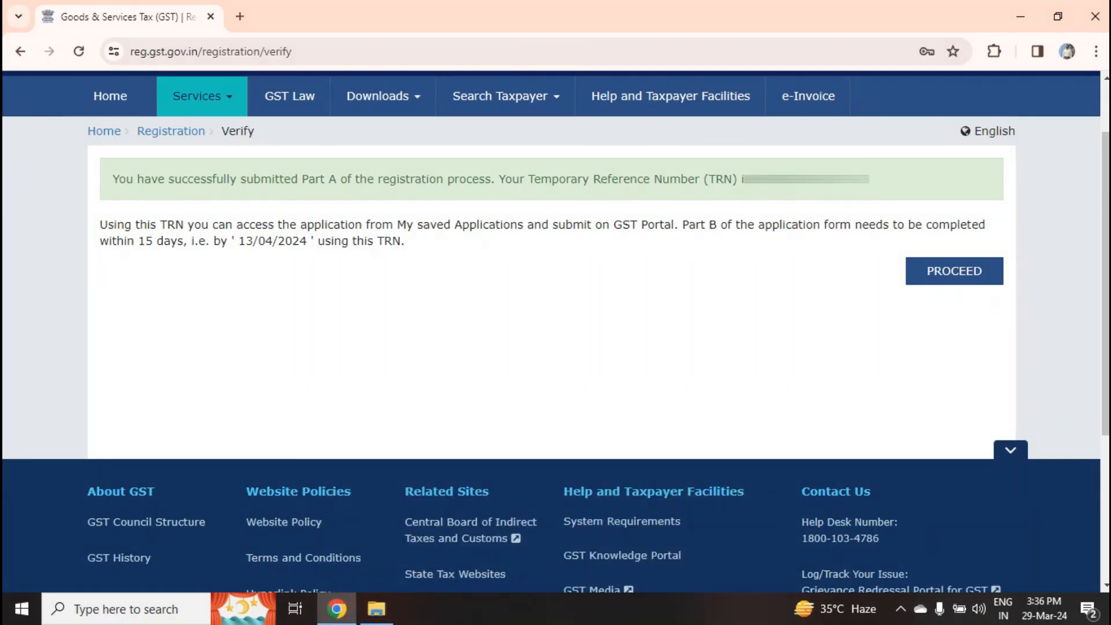
Copy the issued TRN and log back in with it and captcha 315783
left_click_drag(754, 180, 870, 180)
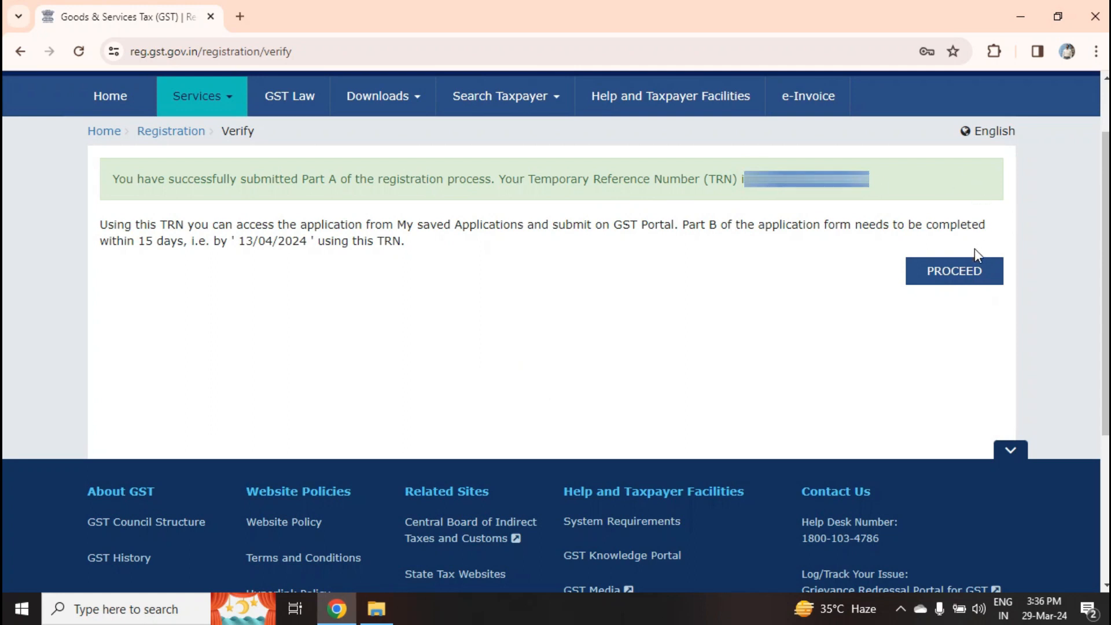
left_click(969, 272)
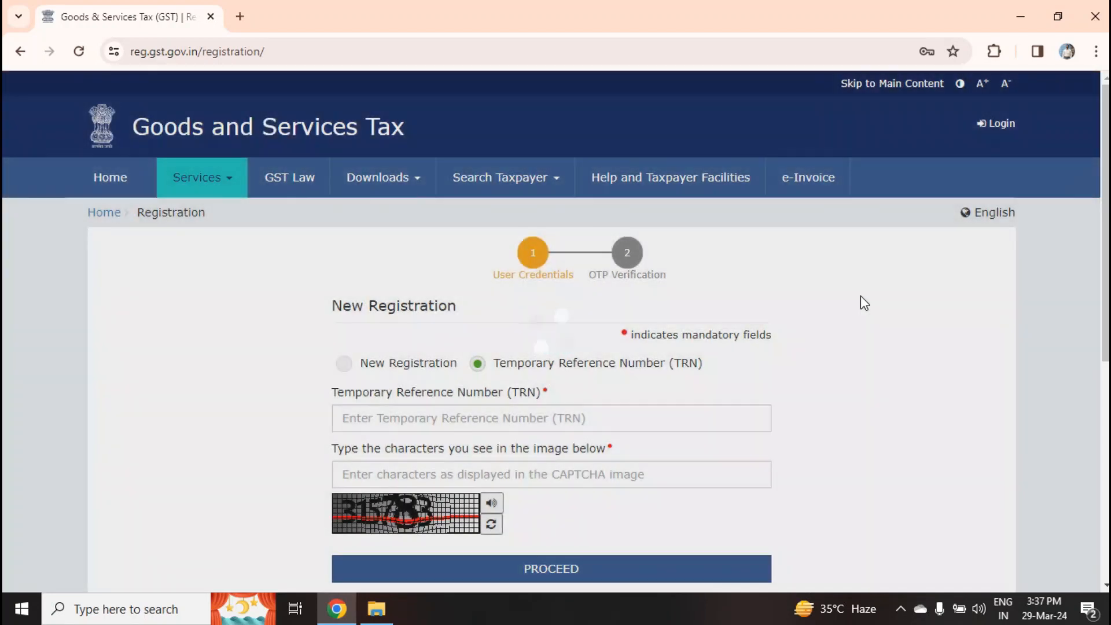
scroll(526, 348, "down", 1)
left_click(526, 343)
key("ctrl+v")
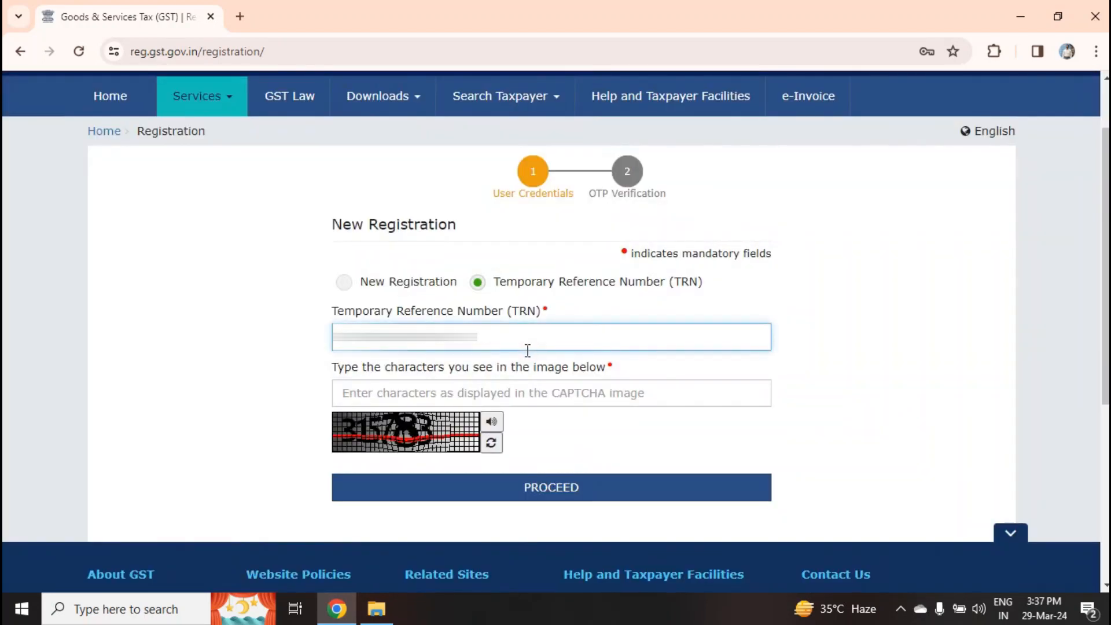
left_click(504, 382)
type("315783")
left_click(570, 482)
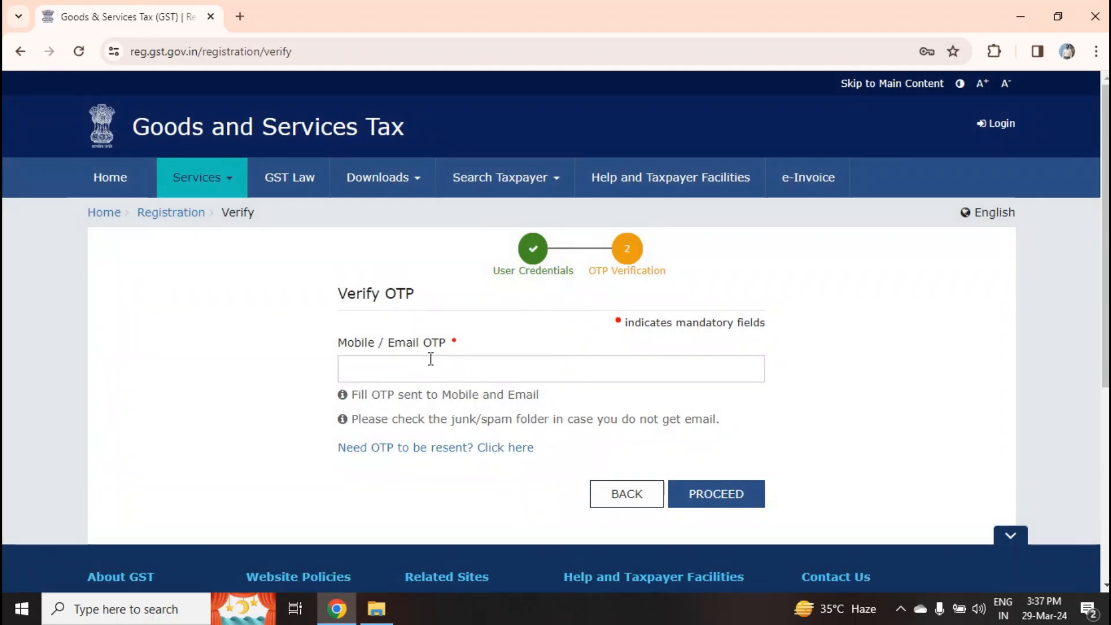
Verify the OTP, dismiss the password prompt and open the draft REG-01 application
left_click(411, 370)
type("••••")
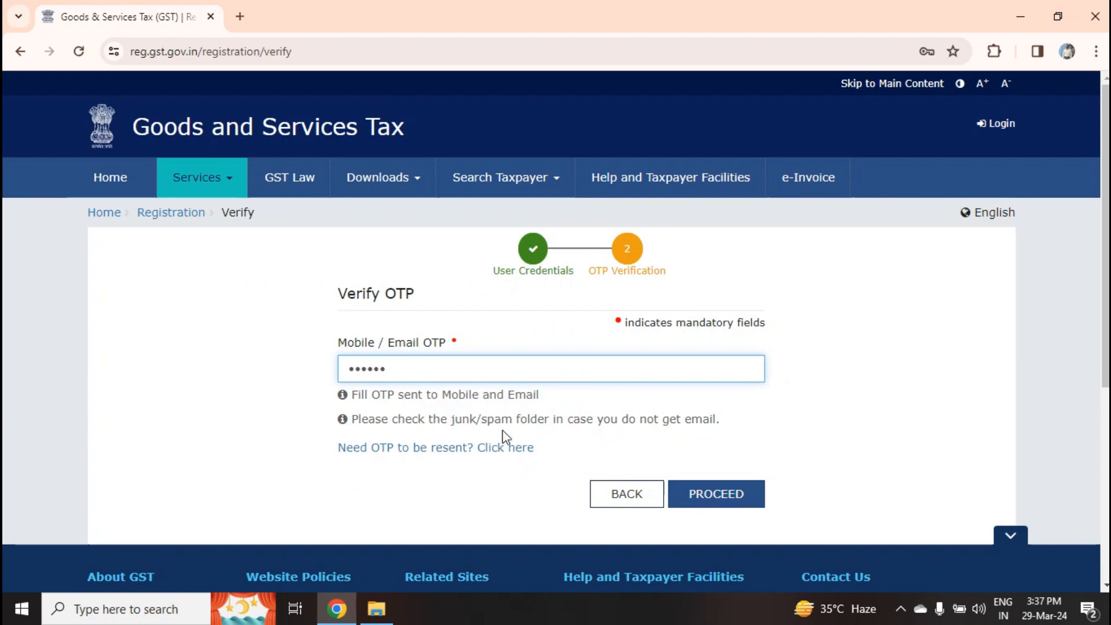
type("••")
left_click(716, 503)
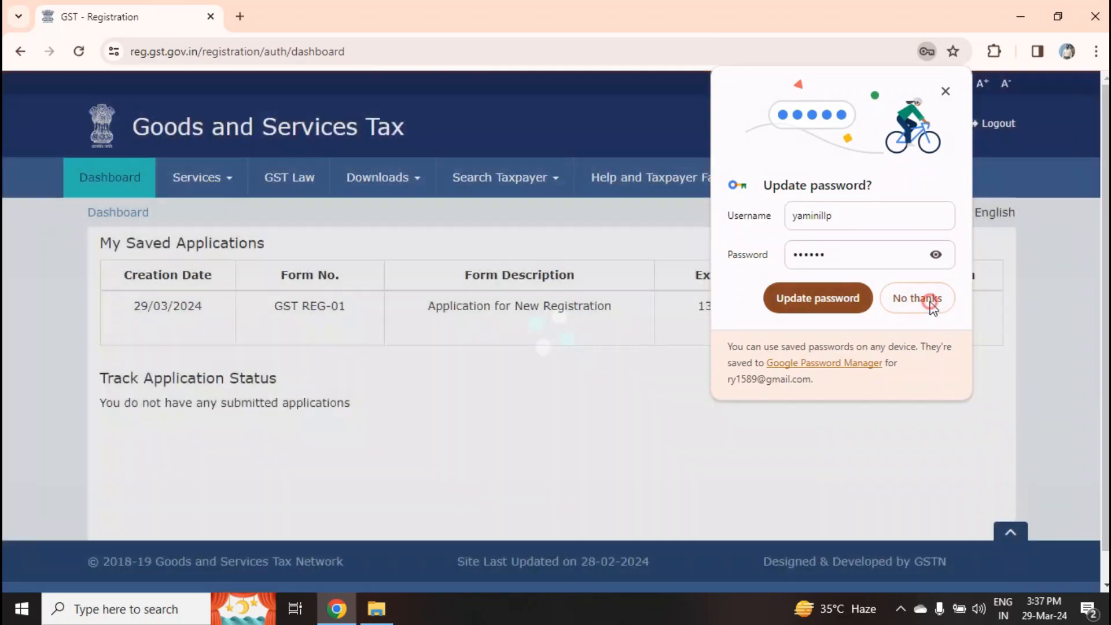
left_click(920, 299)
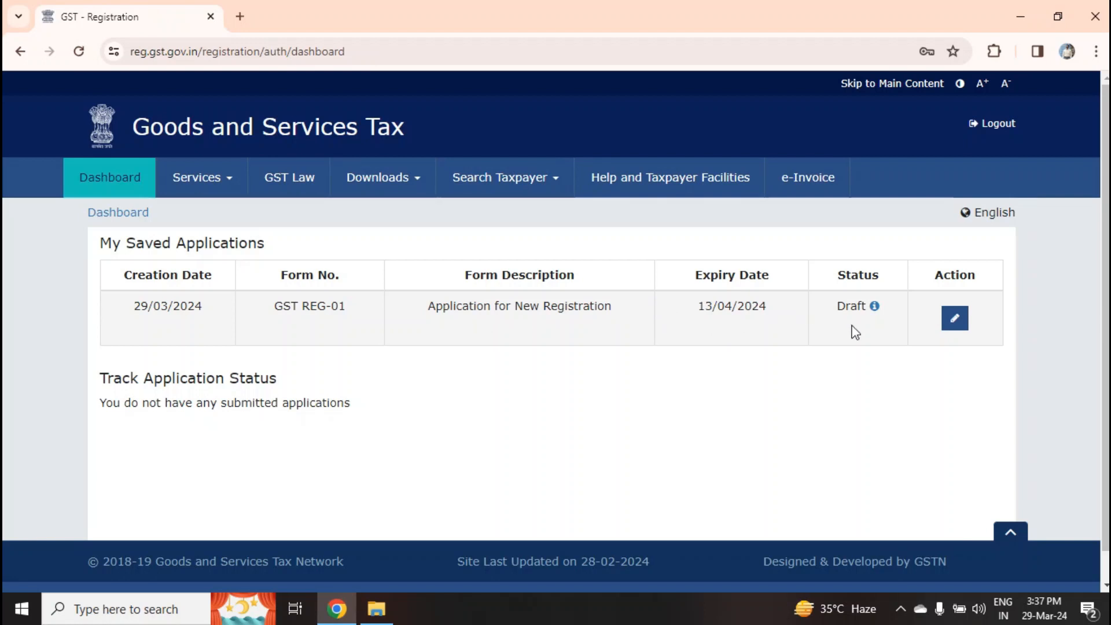
left_click(948, 321)
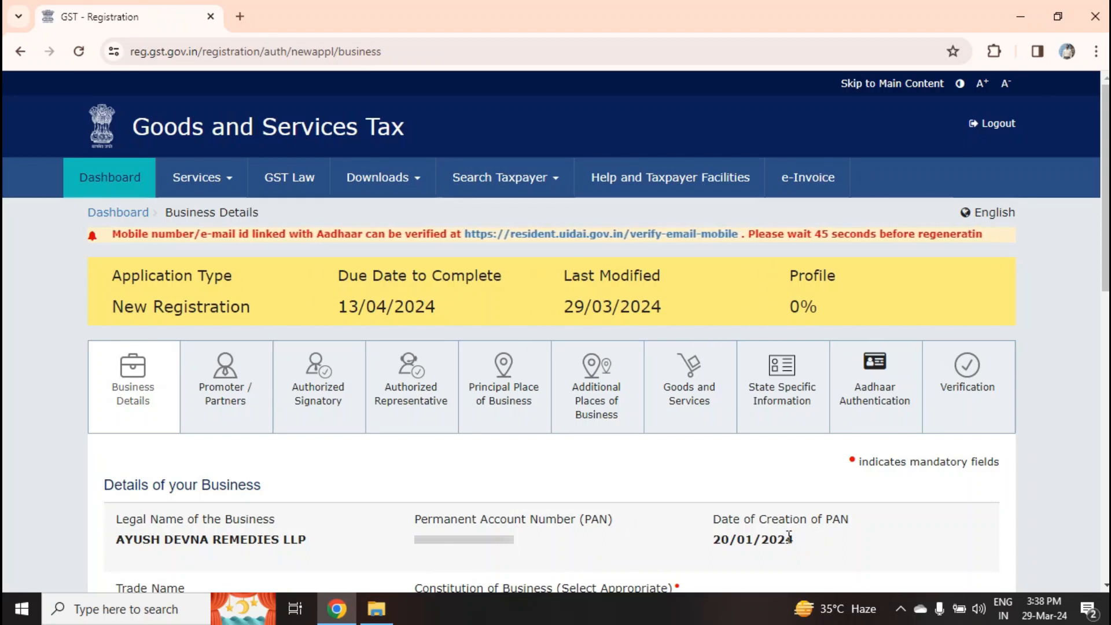
Set constitution to Limited Liability Partnership and the registration reason to Voluntary Basis
scroll(788, 537, "down", 8)
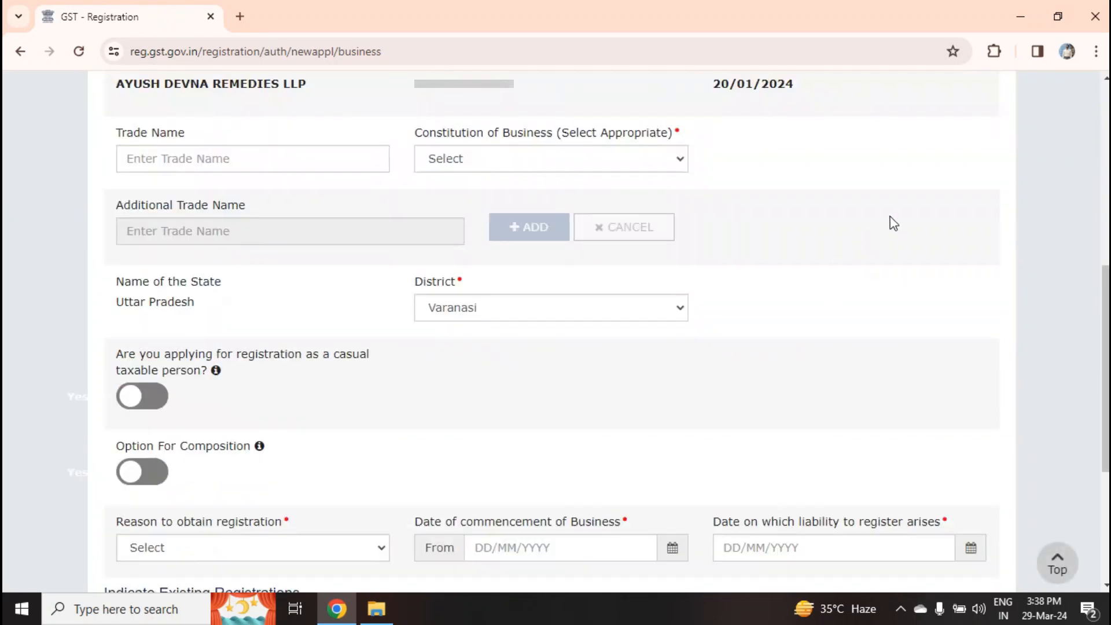
left_click(574, 156)
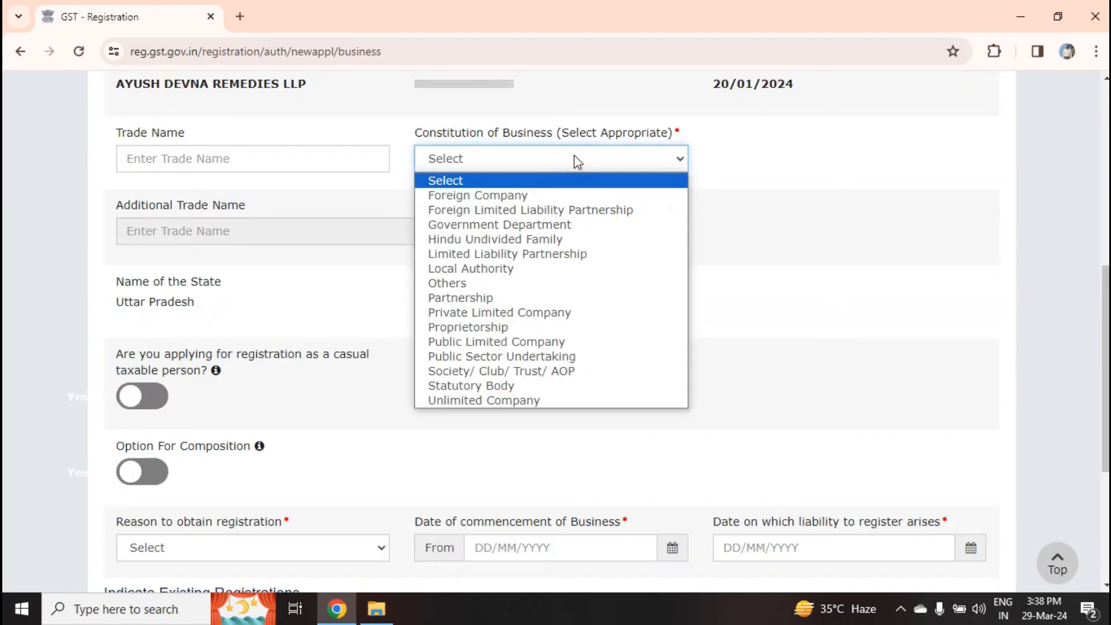
left_click(548, 253)
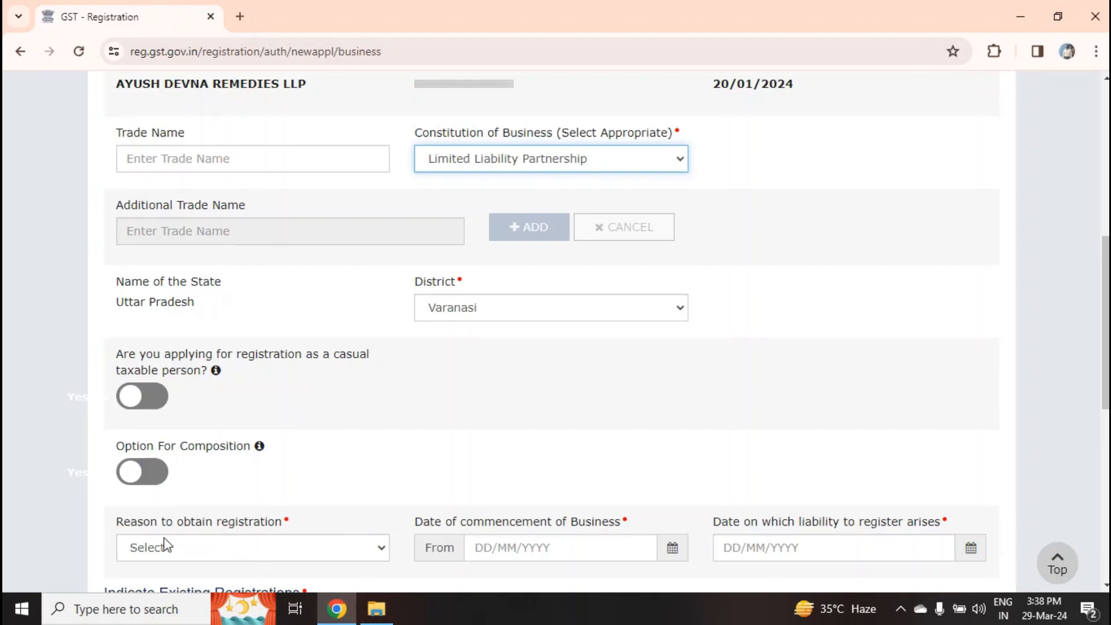
left_click(227, 549)
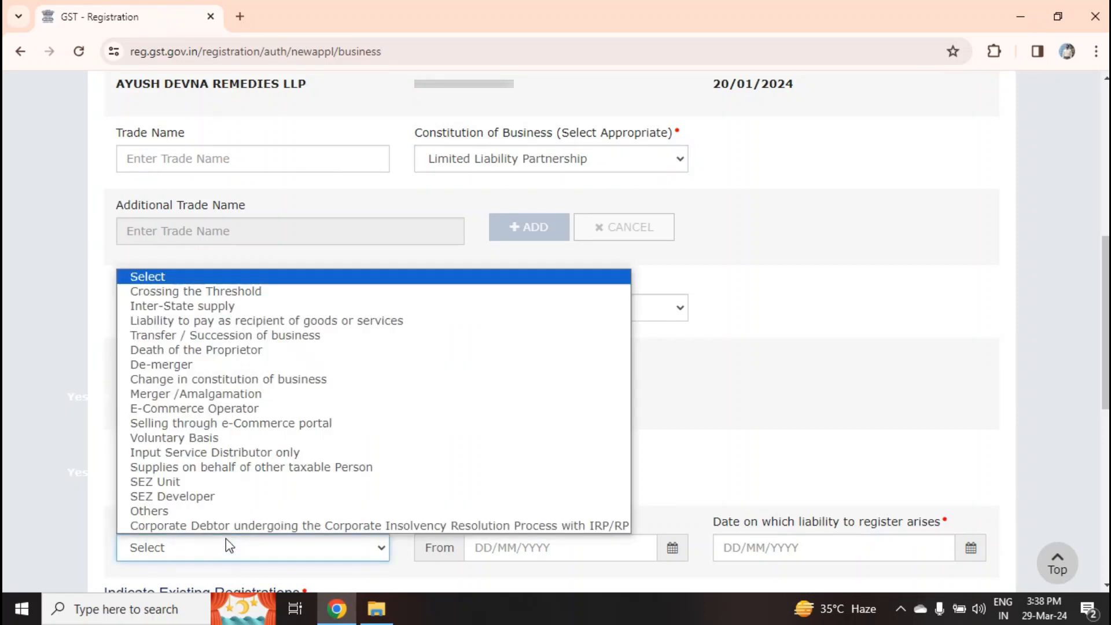
left_click(193, 438)
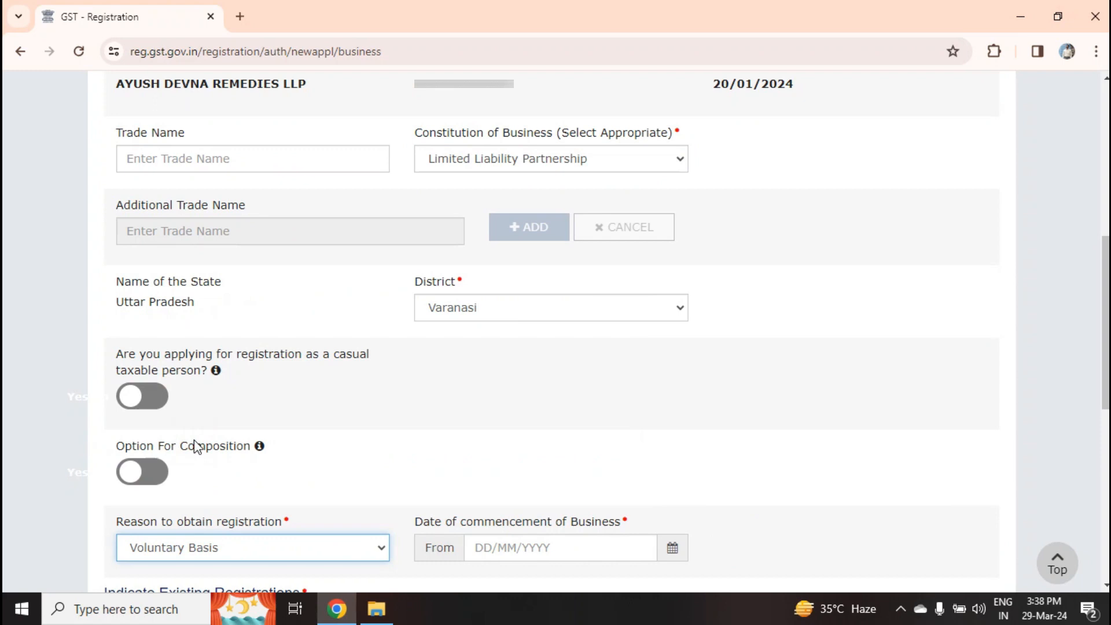
Set commencement date 29/03/2024 and choose LLP Identification Number as existing registration type
scroll(665, 441, "down", 1)
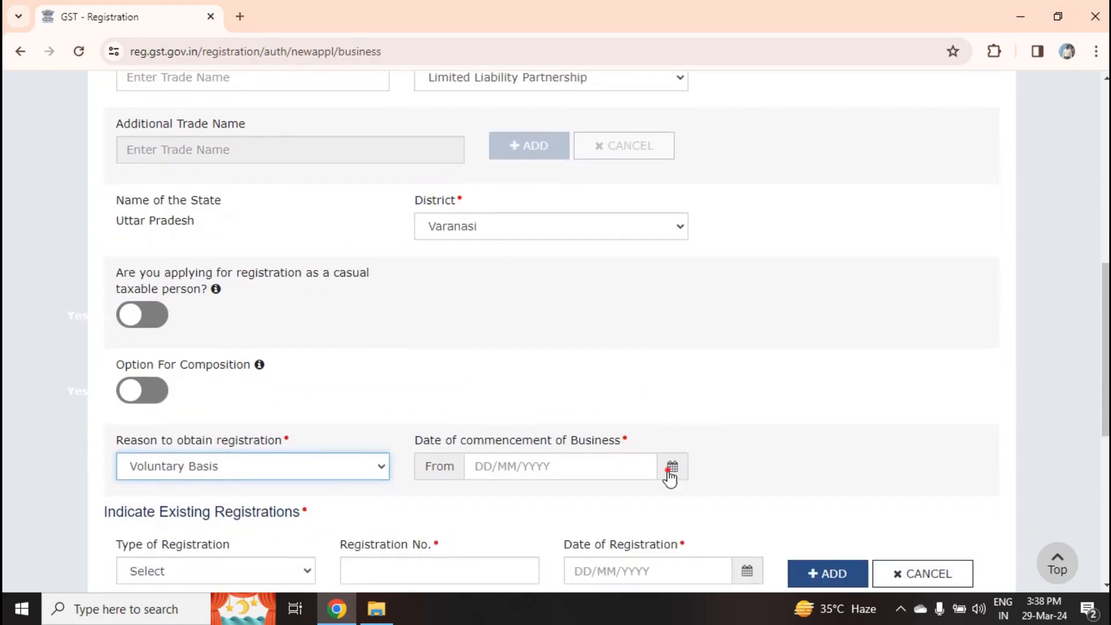
left_click(671, 470)
left_click(614, 414)
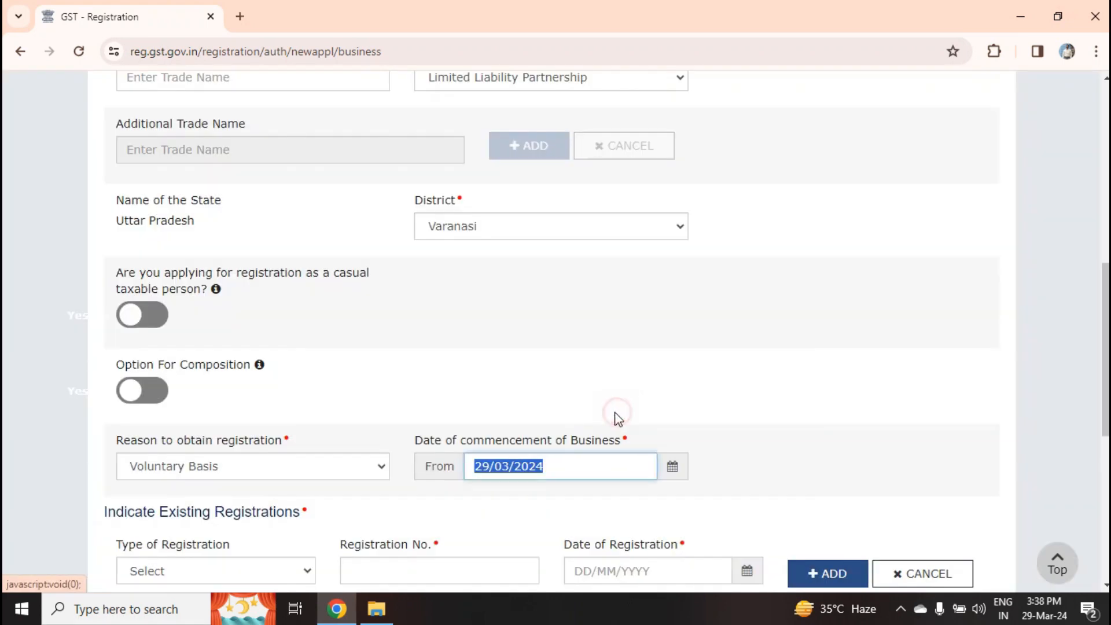
scroll(557, 393, "down", 3)
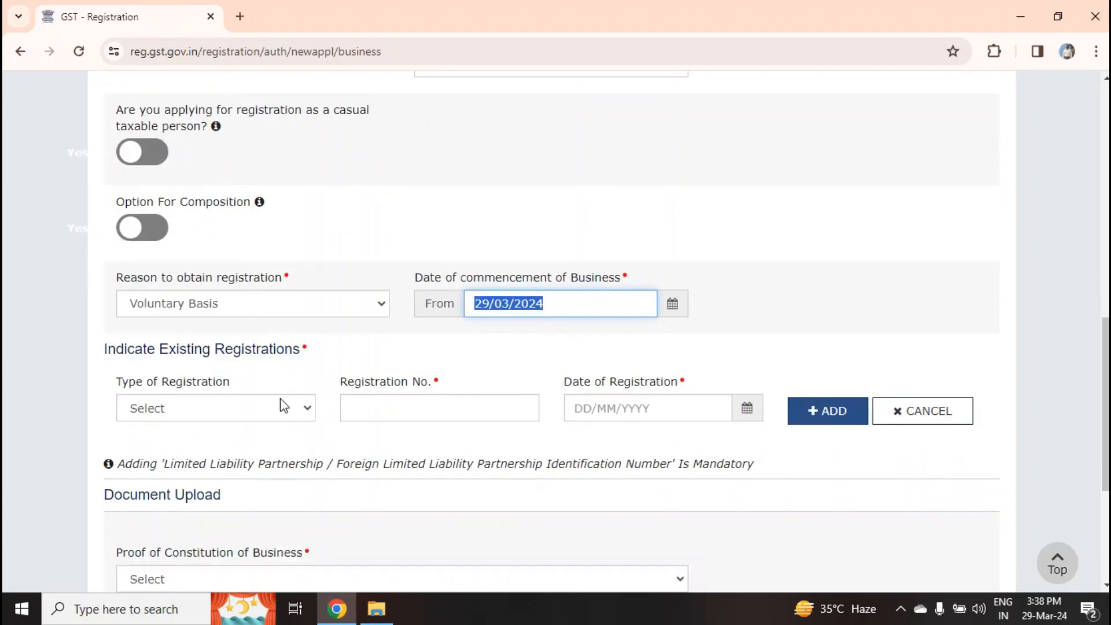
left_click(249, 411)
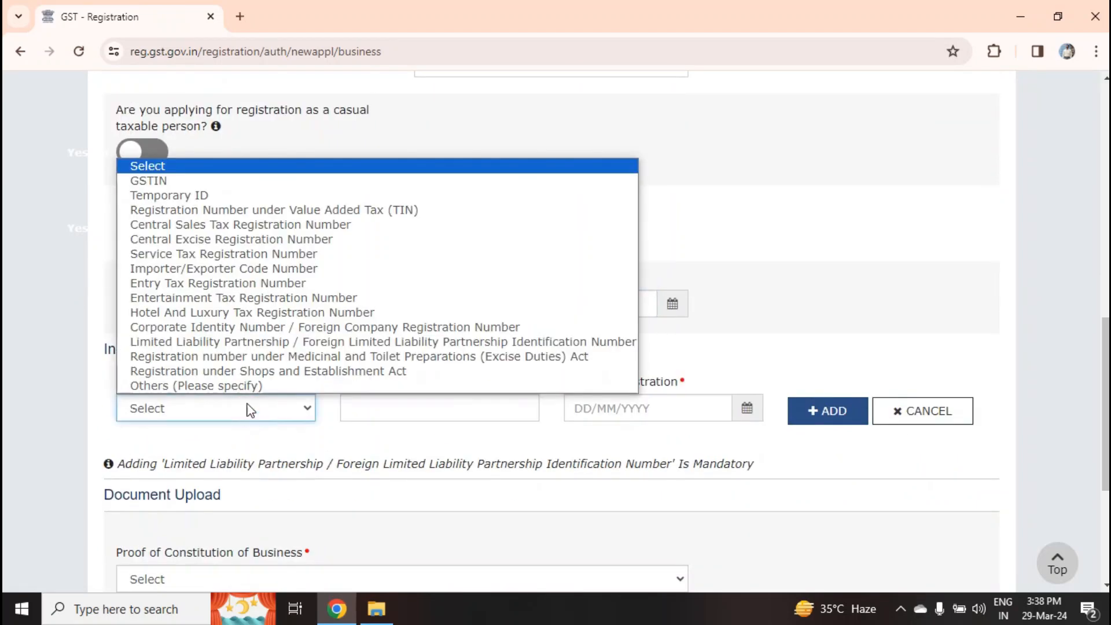
left_click(219, 343)
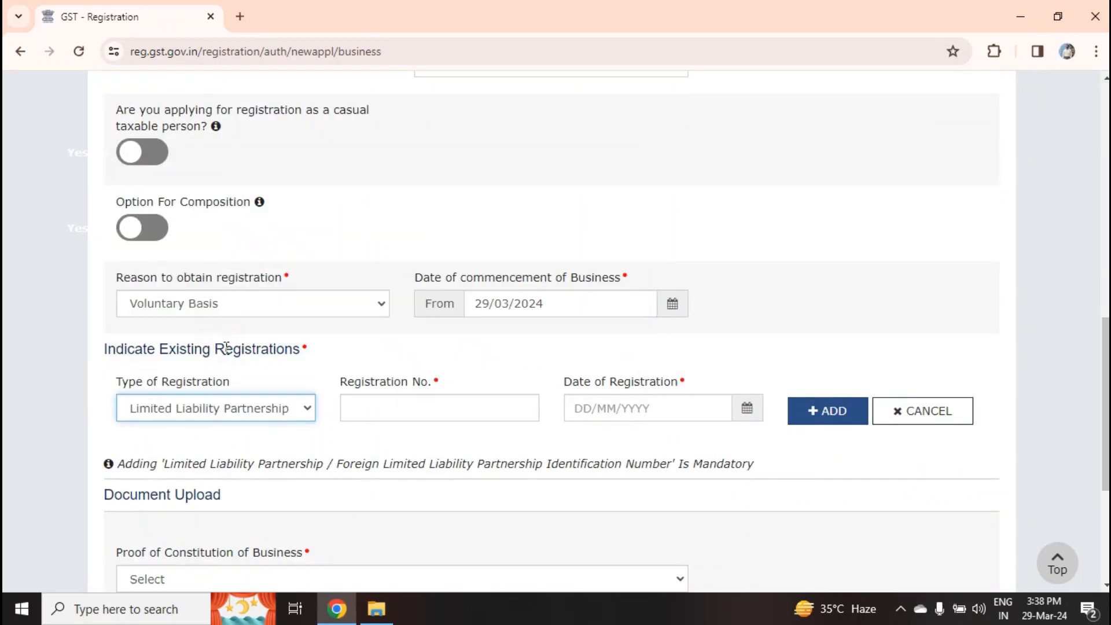
left_click(395, 407)
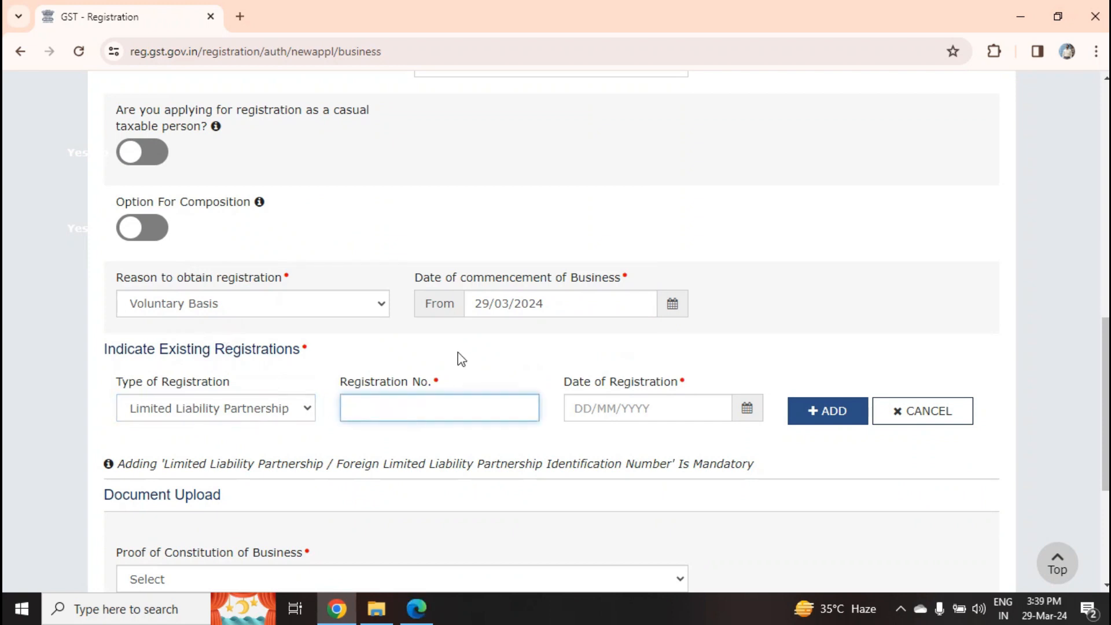
key("alt+Tab")
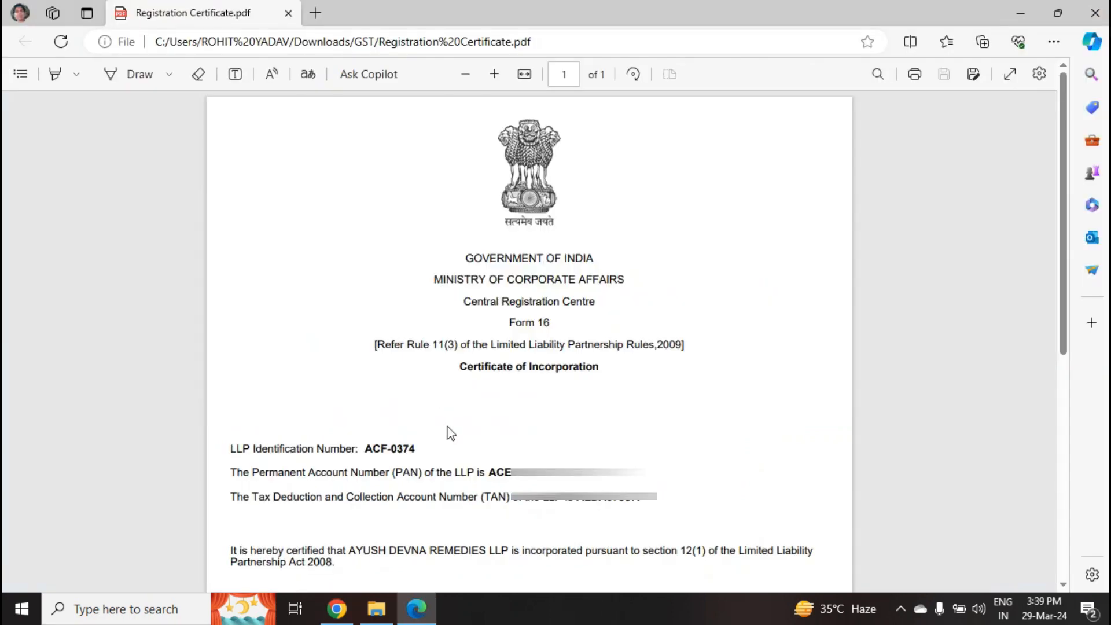
left_click_drag(364, 448, 427, 449)
key("ctrl+c")
key("alt+Tab")
key("ctrl+v")
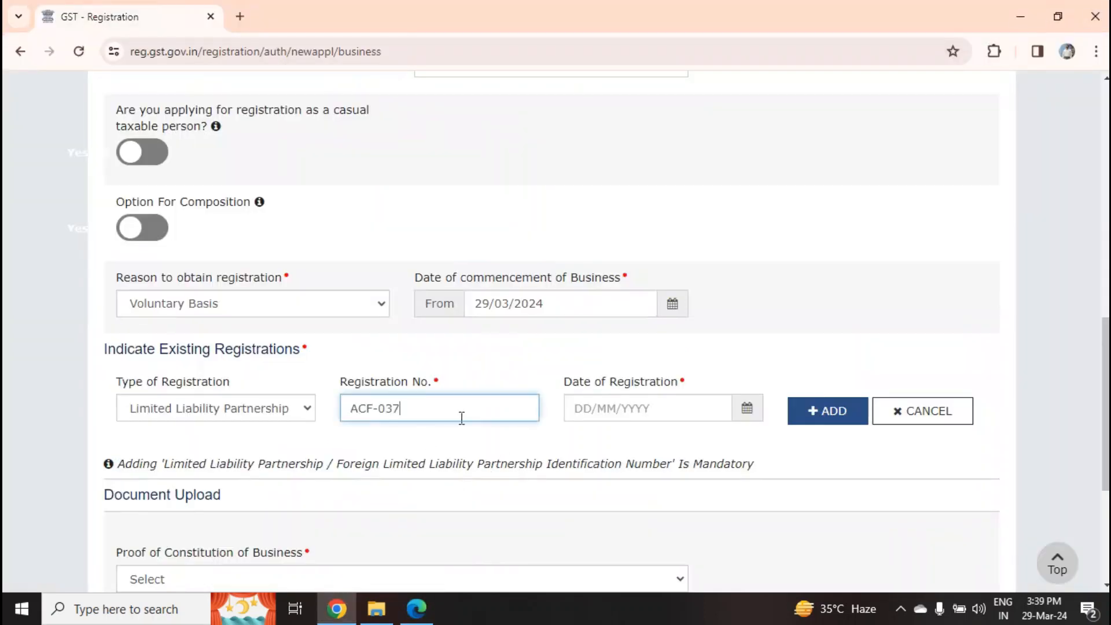
left_click(383, 410)
key("BackSpace")
key("alt+Tab")
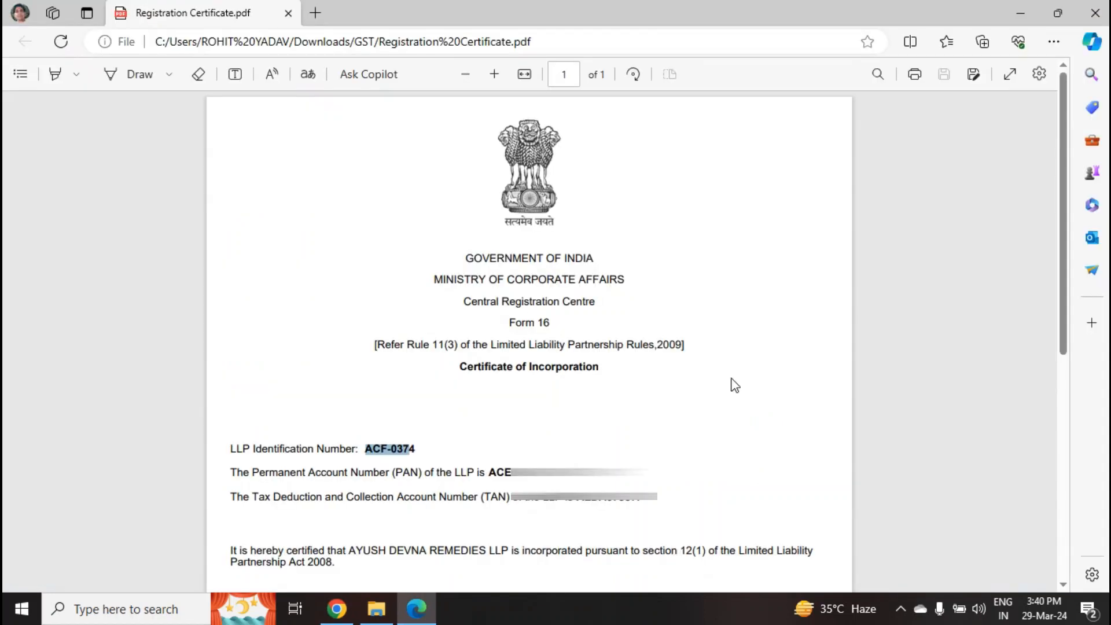
scroll(735, 385, "down", 10)
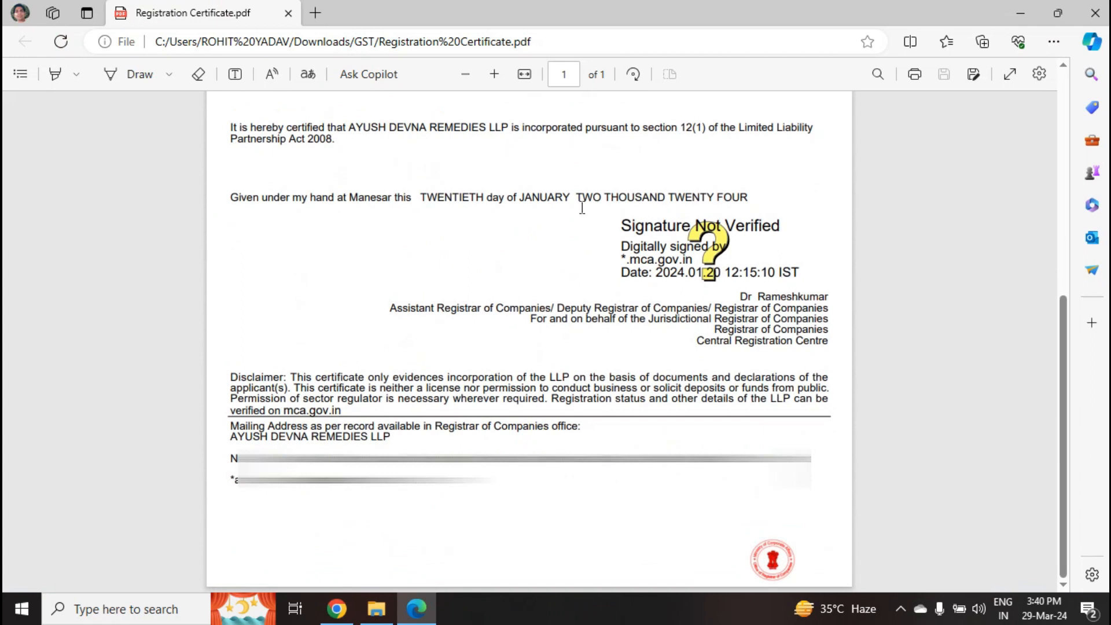
key("alt+Tab")
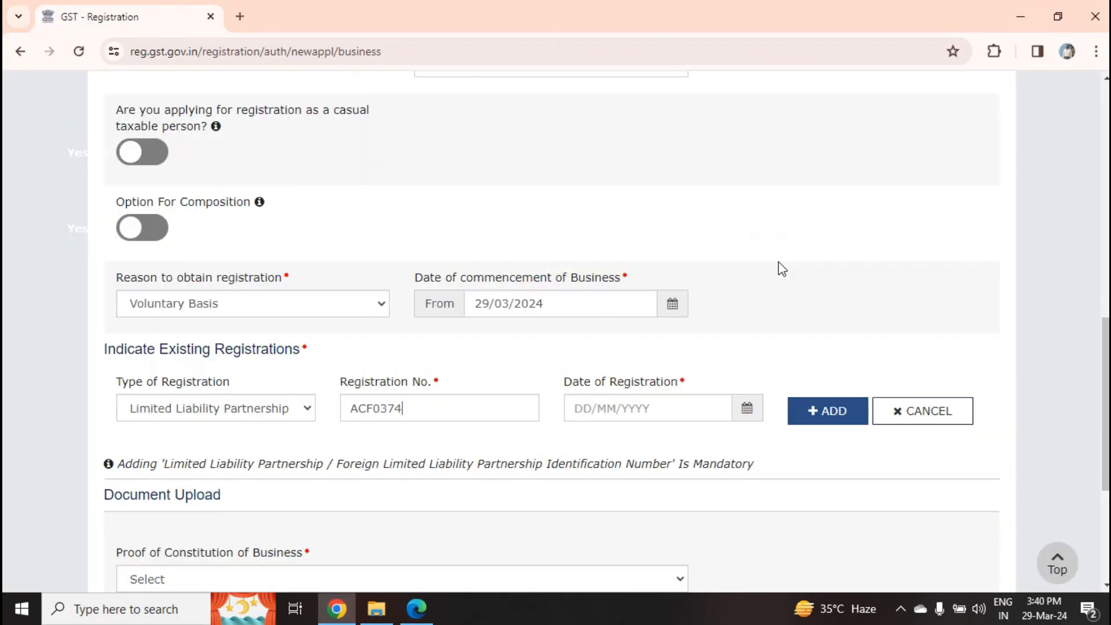
Set the registration date to 20/01/2024 and add the ACF0374 LLP registration
left_click(746, 408)
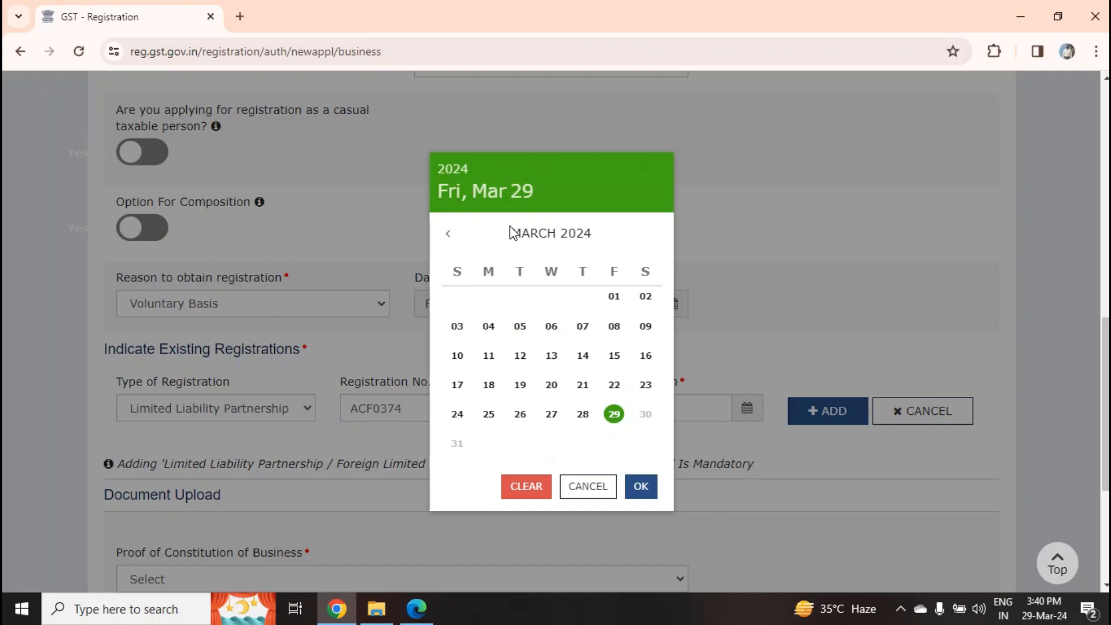
left_click(448, 234)
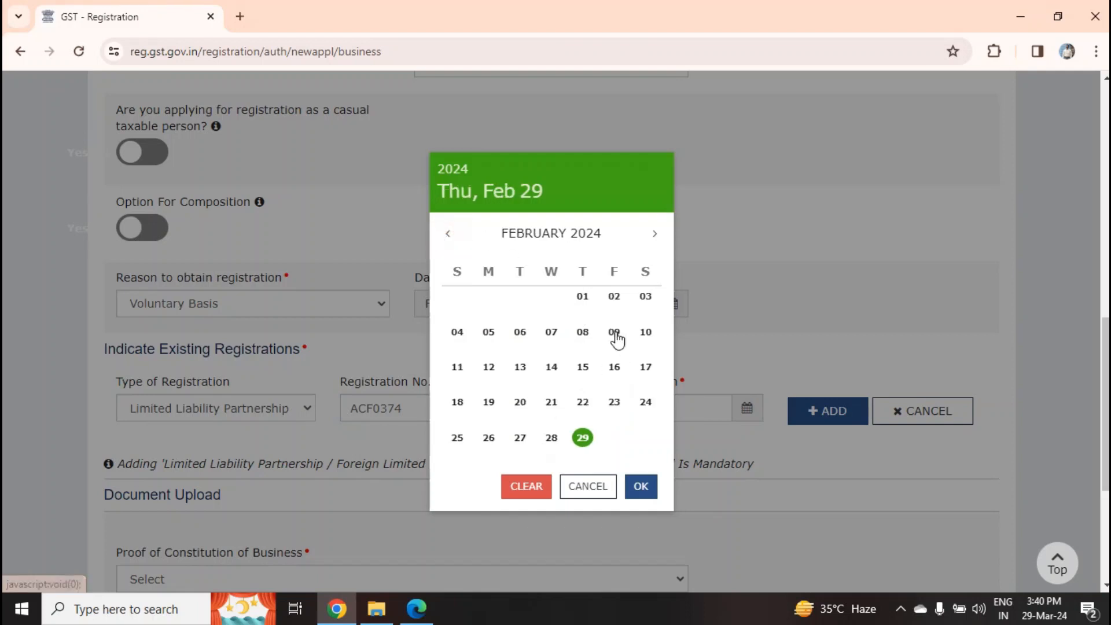
left_click(449, 232)
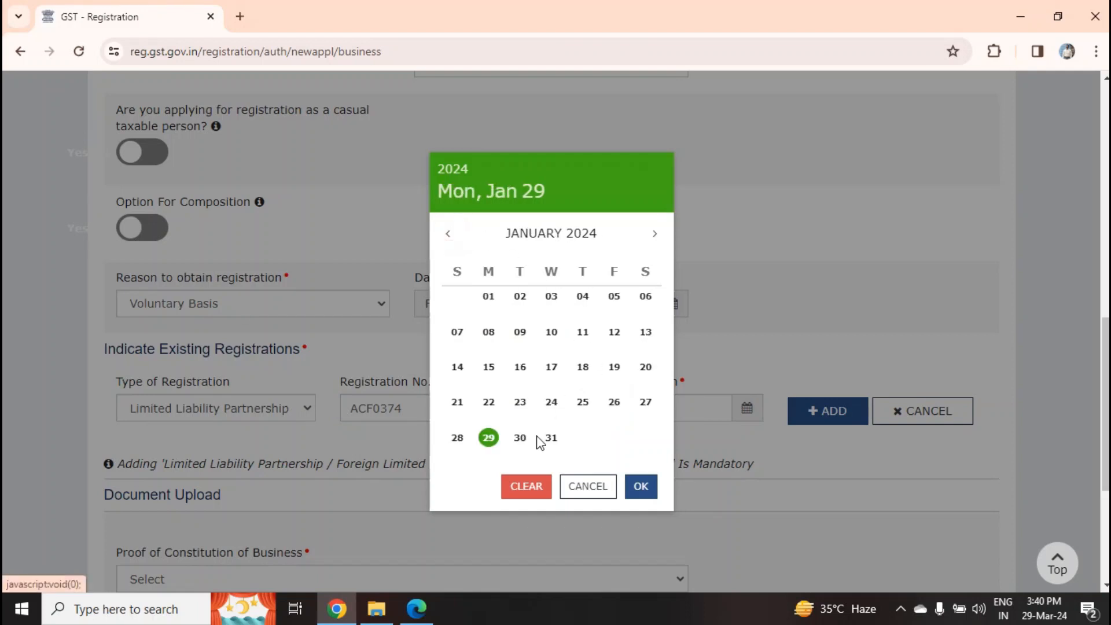
left_click(645, 366)
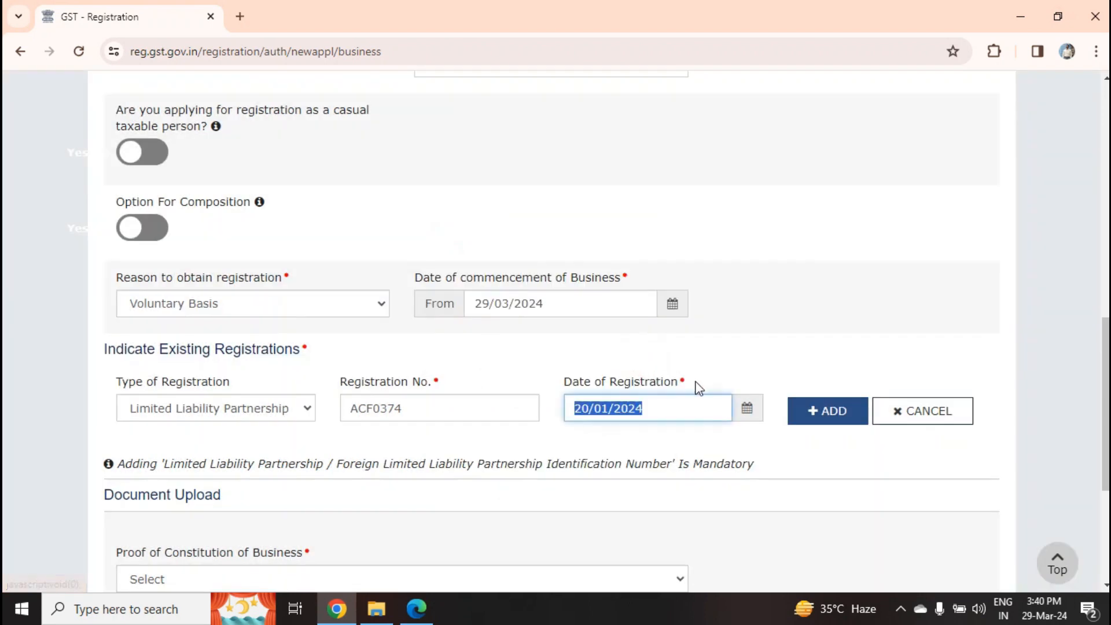
left_click(829, 423)
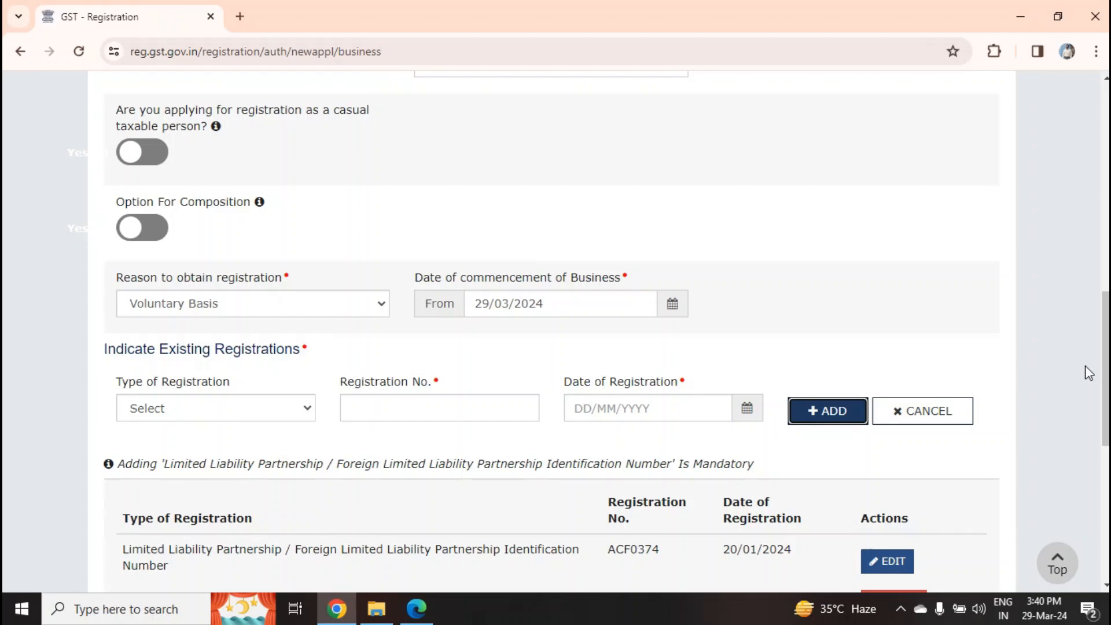
Choose Certificate of Incorporation as proof of constitution and upload the Registration Certificate file
scroll(1085, 366, "down", 6)
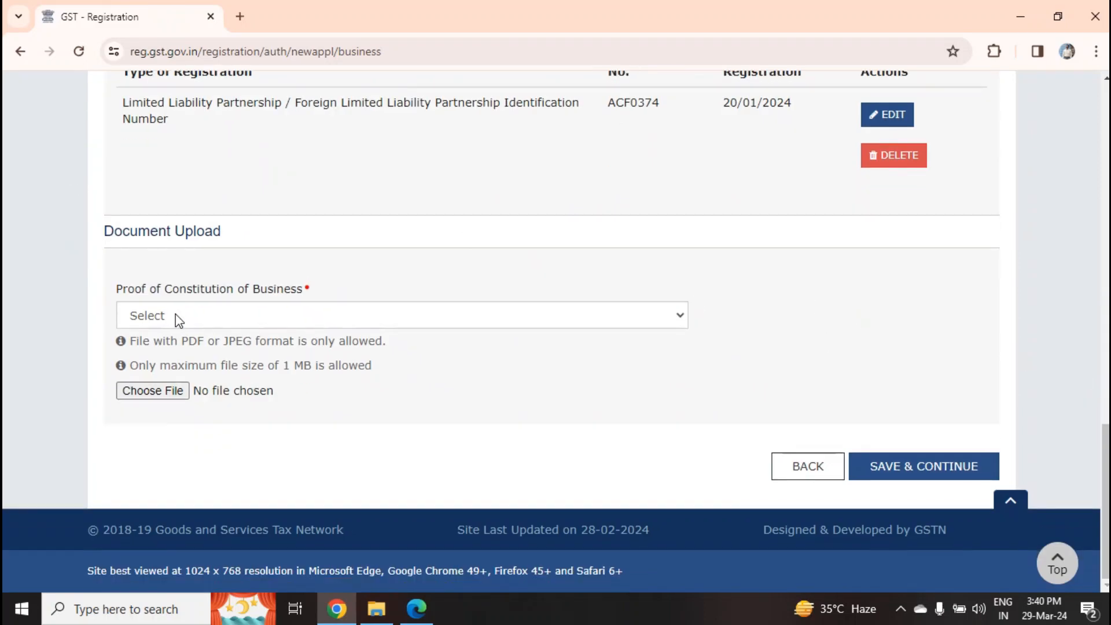
left_click(220, 315)
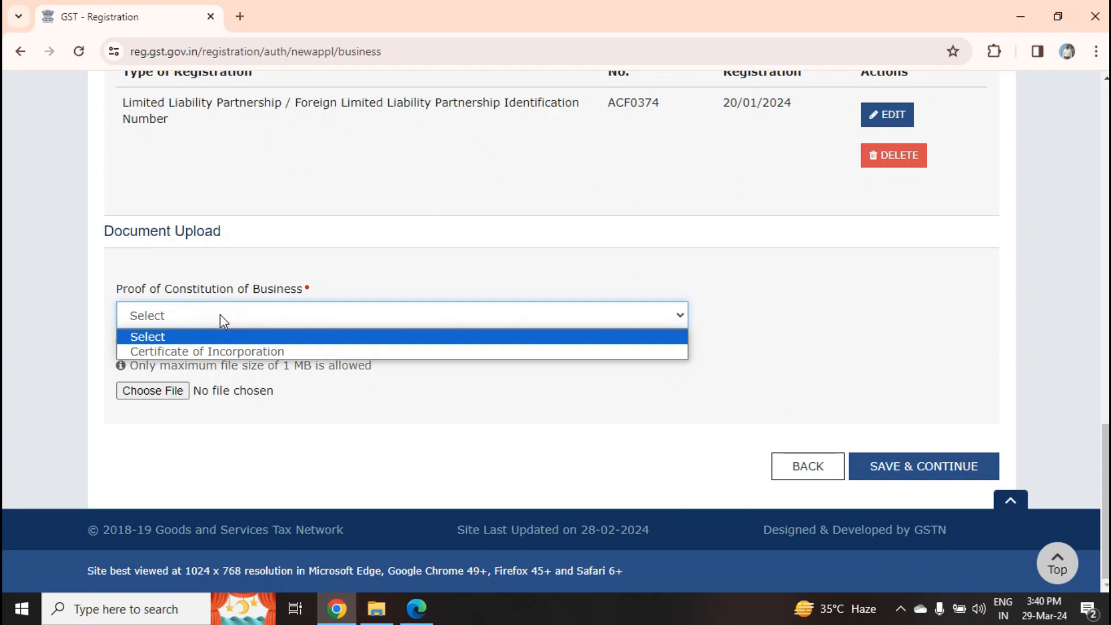
left_click(225, 352)
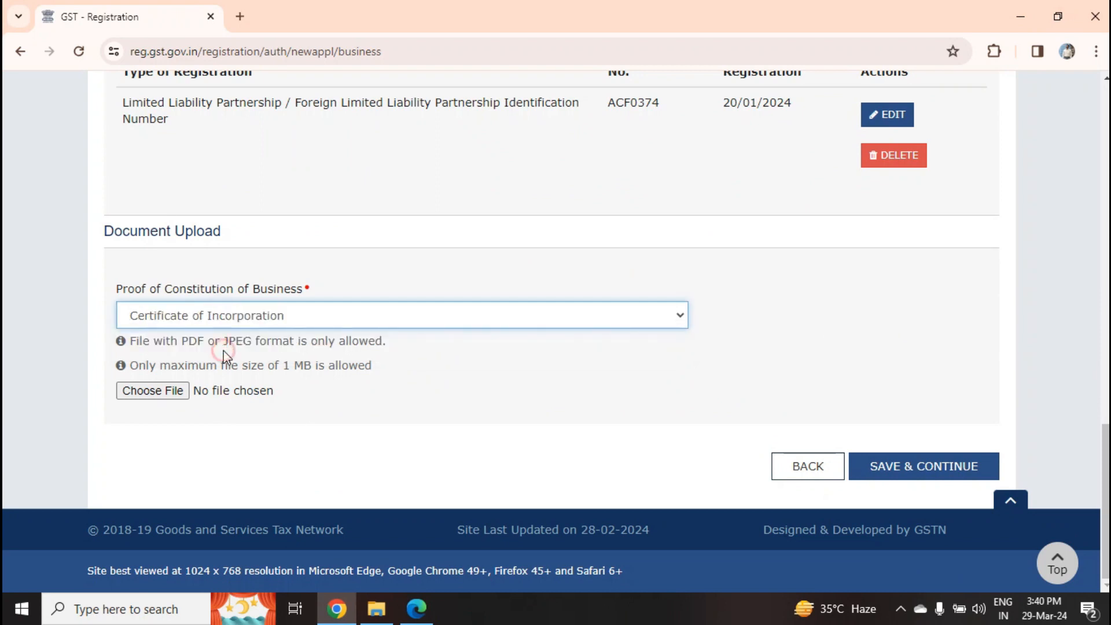
left_click(164, 390)
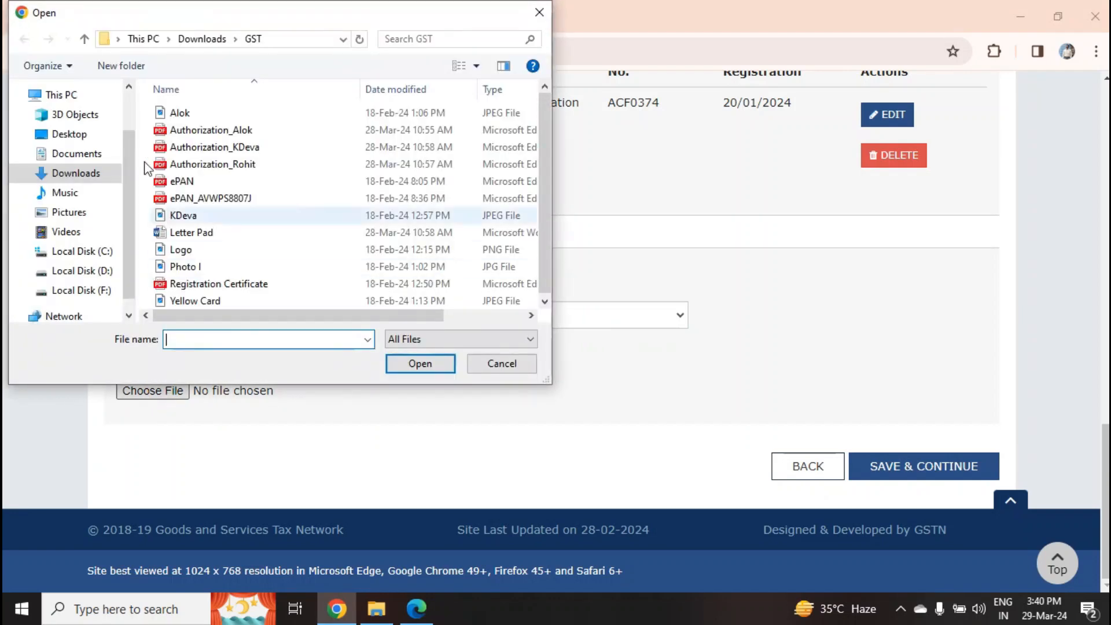
left_click(219, 283)
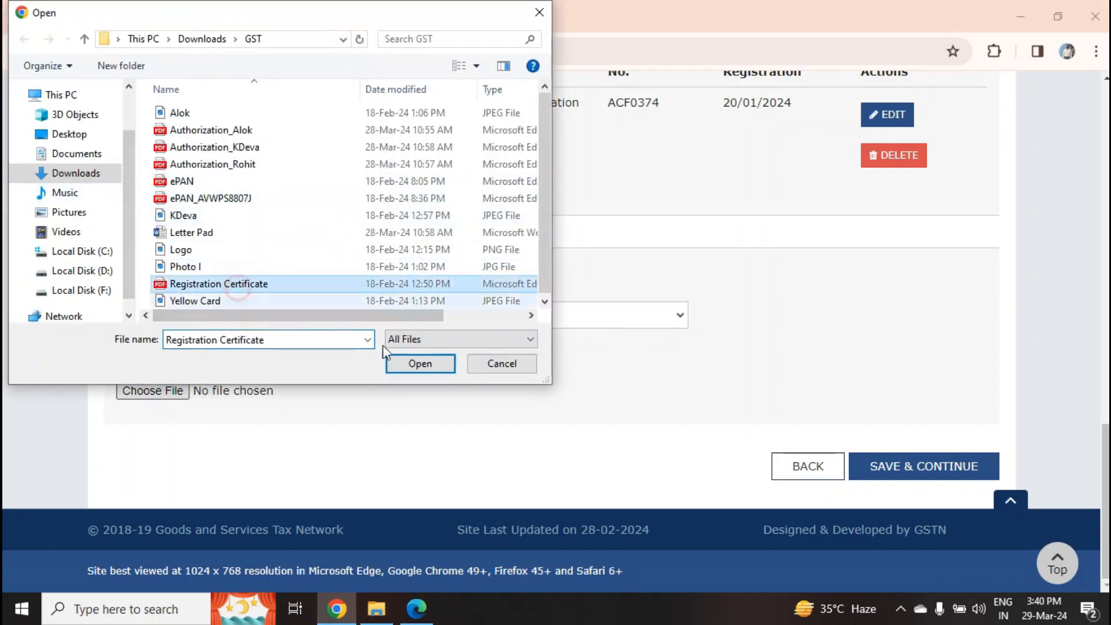
left_click(420, 363)
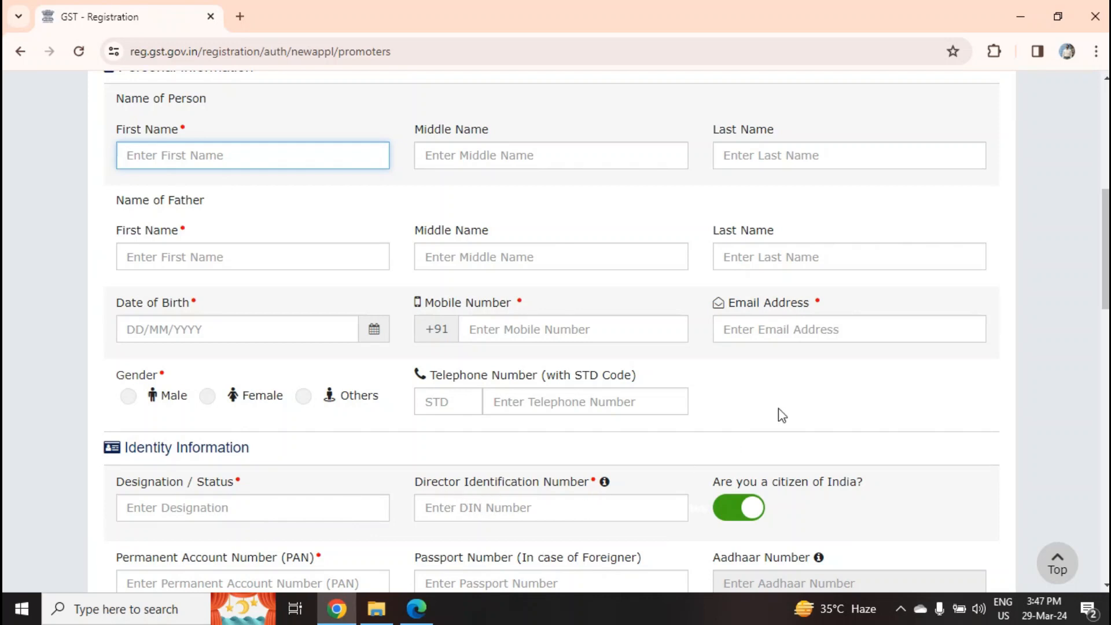
Scroll down the Promoter / Partners form to the Residential Address section
scroll(353, 282, "down", 6)
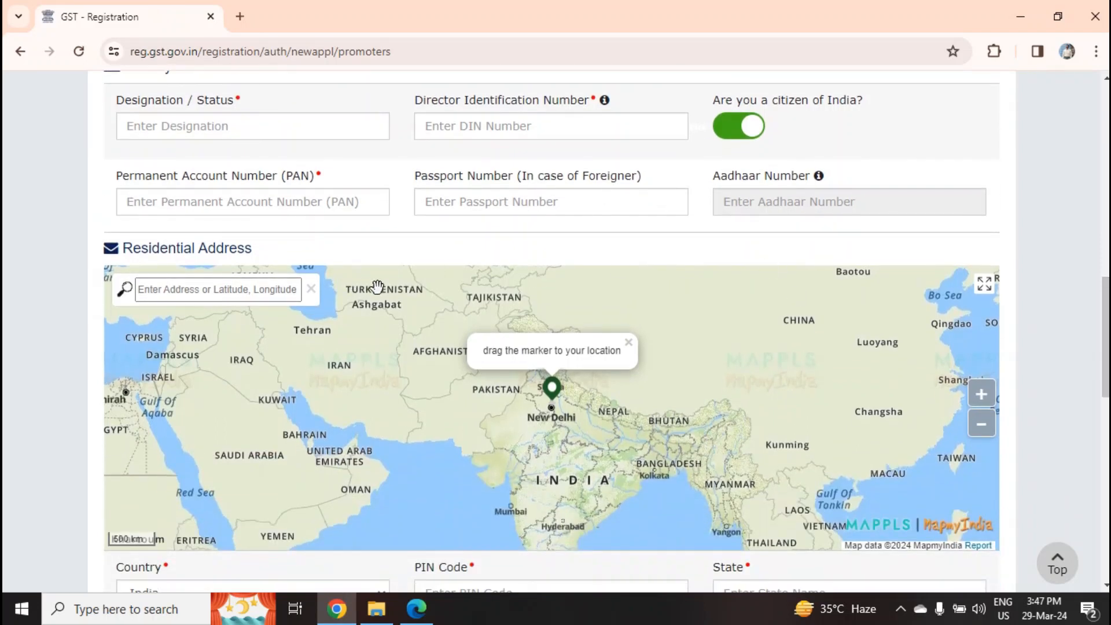
scroll(1105, 347, "down", 2)
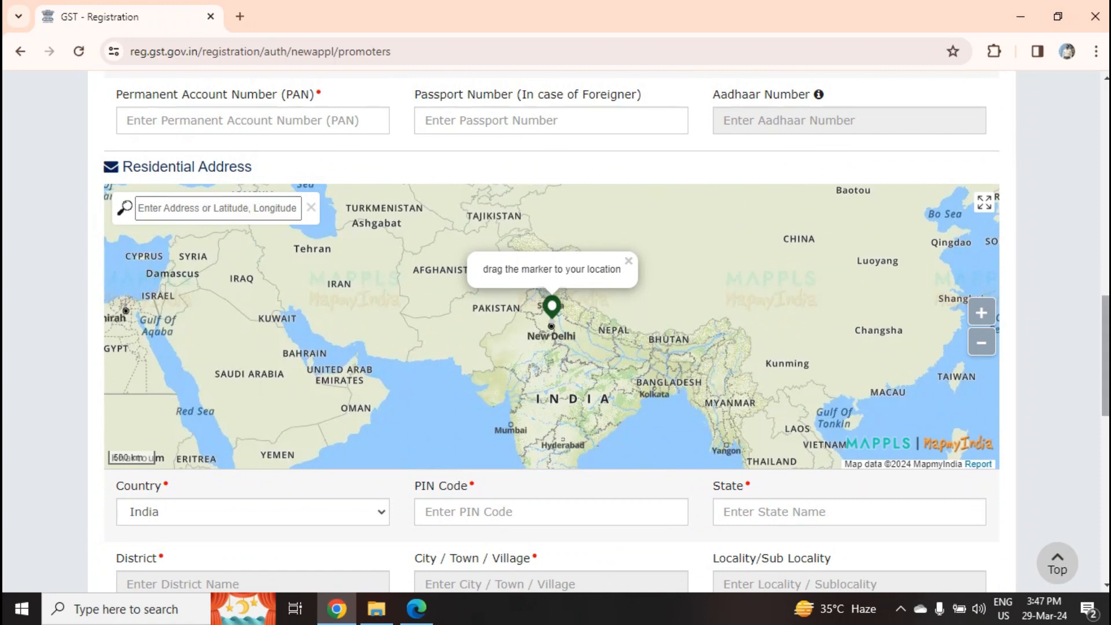
scroll(551, 334, "down", 1)
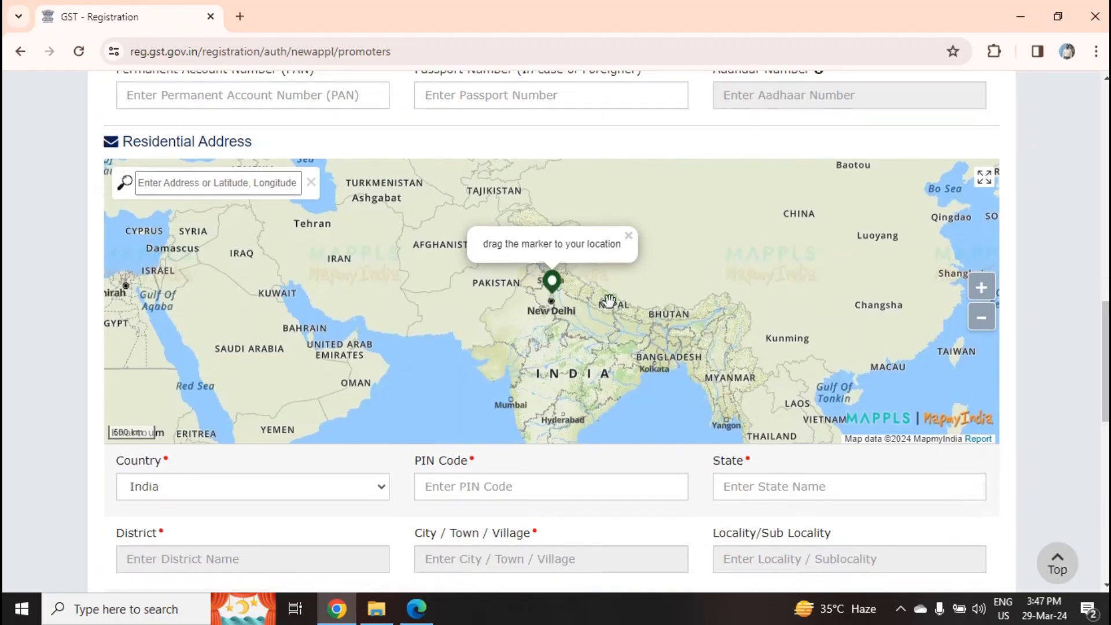
scroll(1106, 347, "down", 3)
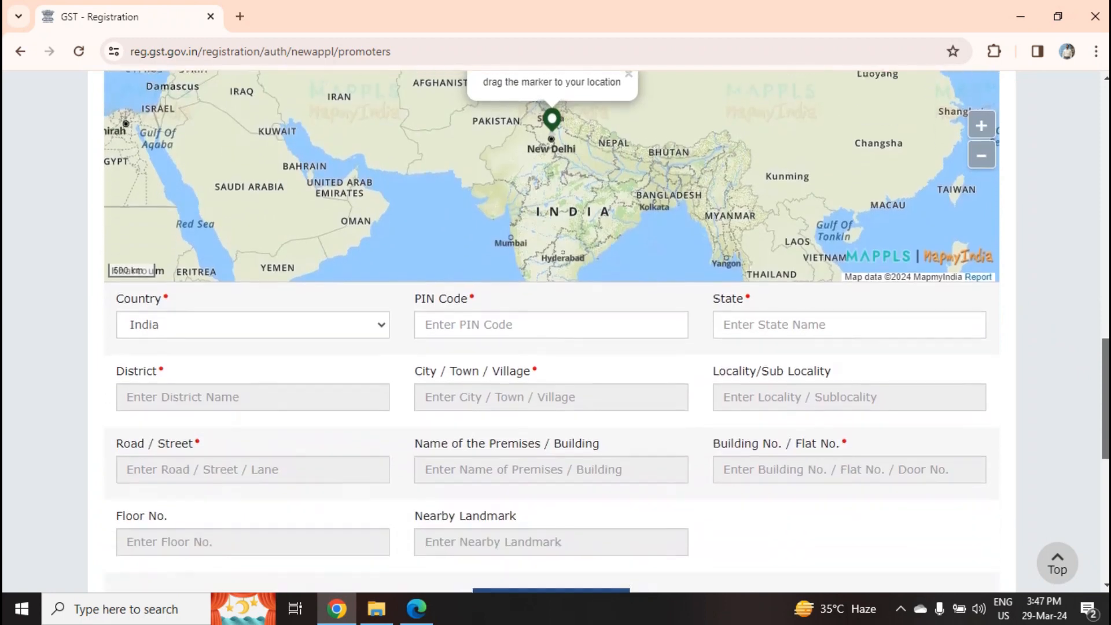
Enter residential PIN Code 221005 so Uttar Pradesh and Varanasi fill in automatically
left_click(495, 322)
type("221")
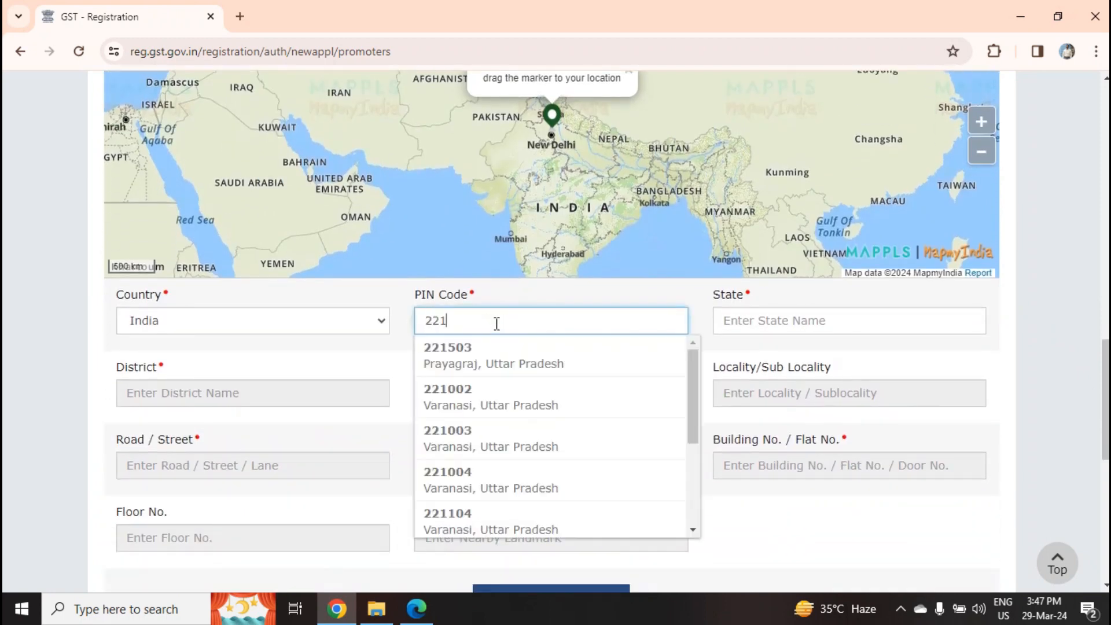
type("005")
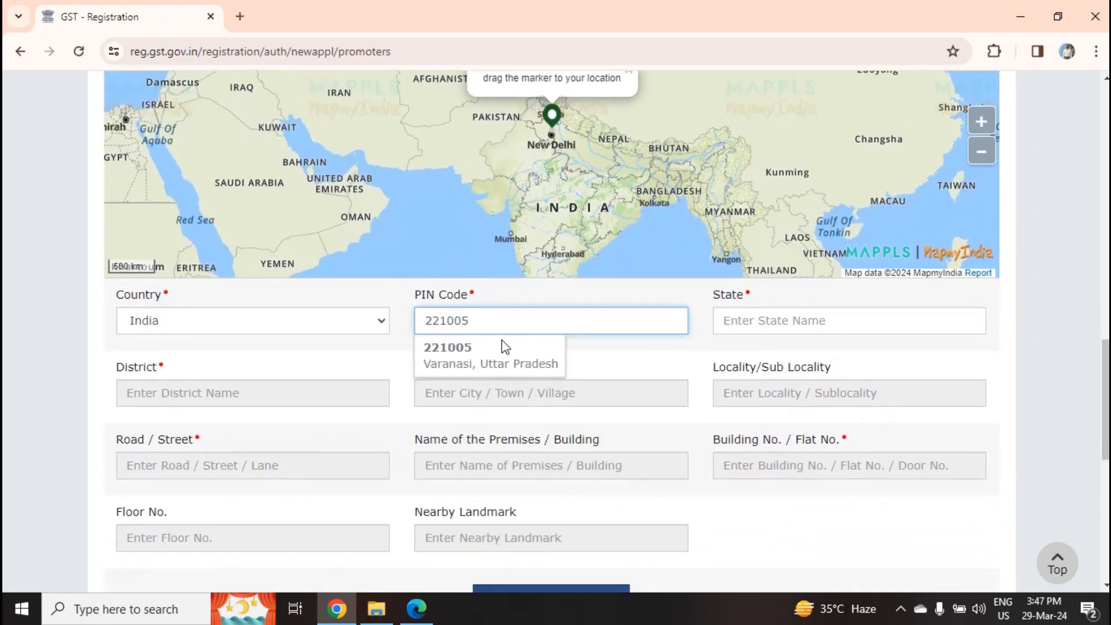
left_click(484, 356)
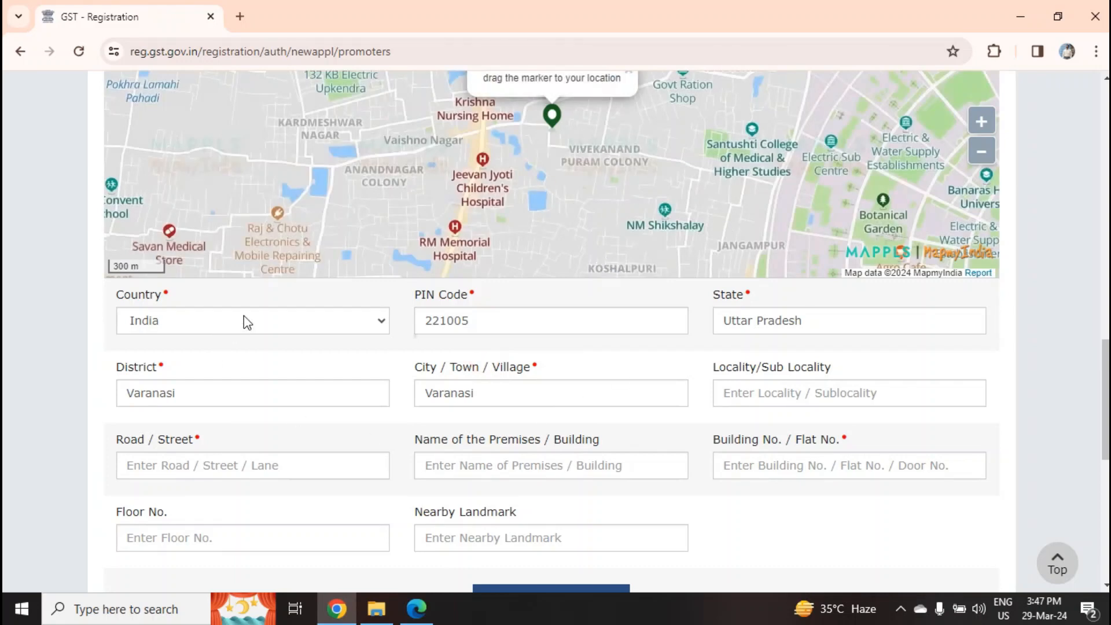
left_click_drag(1105, 373, 1105, 401)
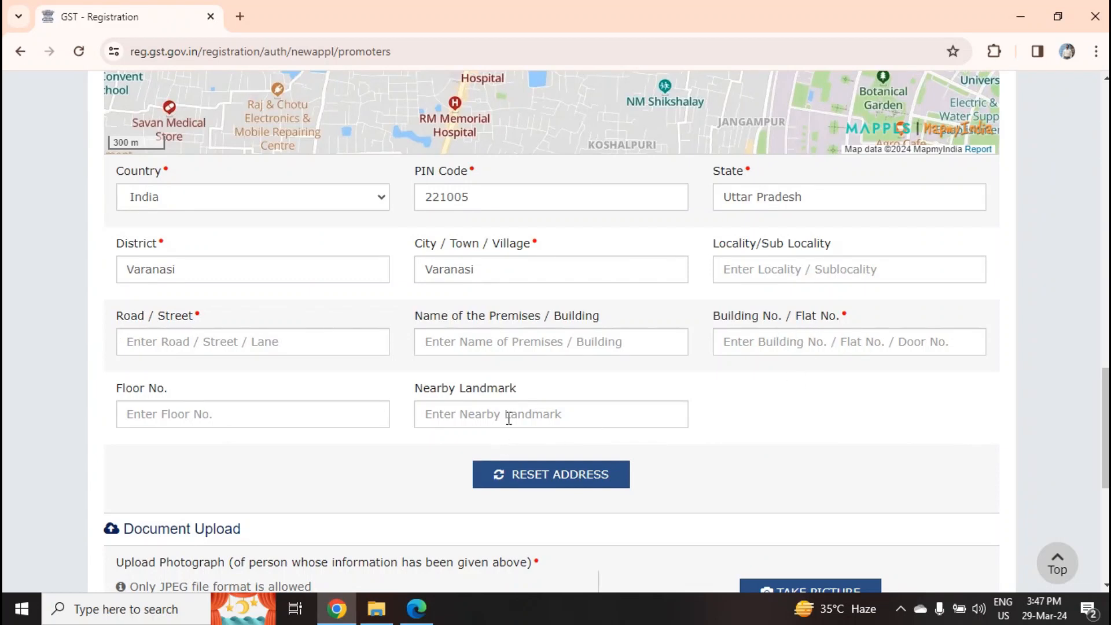
Upload the Photo I image as the partner's photograph
scroll(265, 464, "down", 4)
left_click(169, 394)
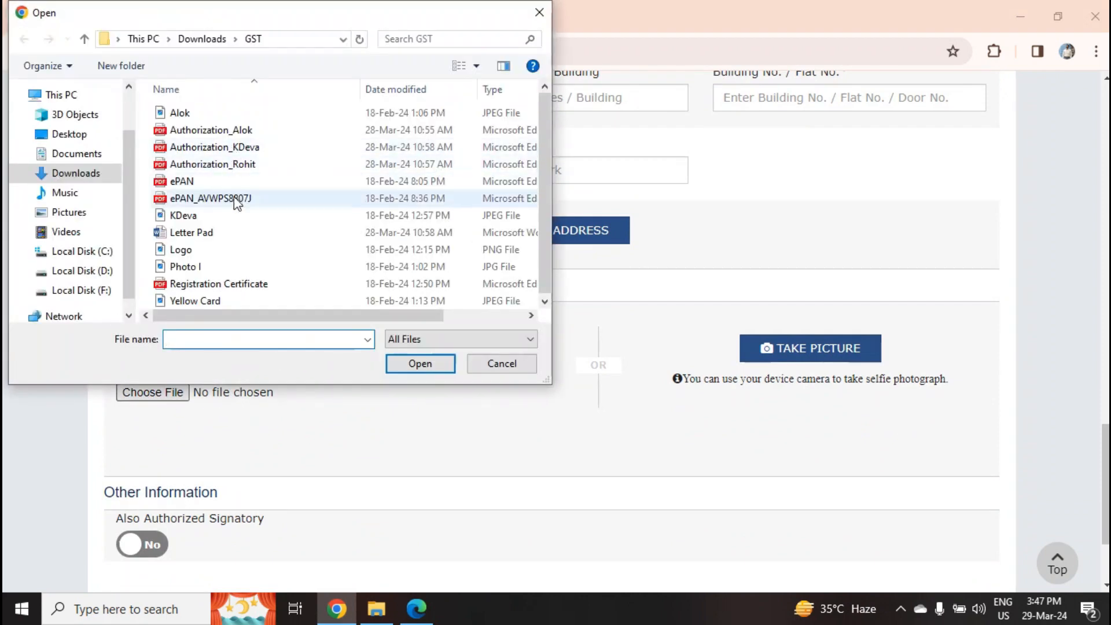
left_click(206, 267)
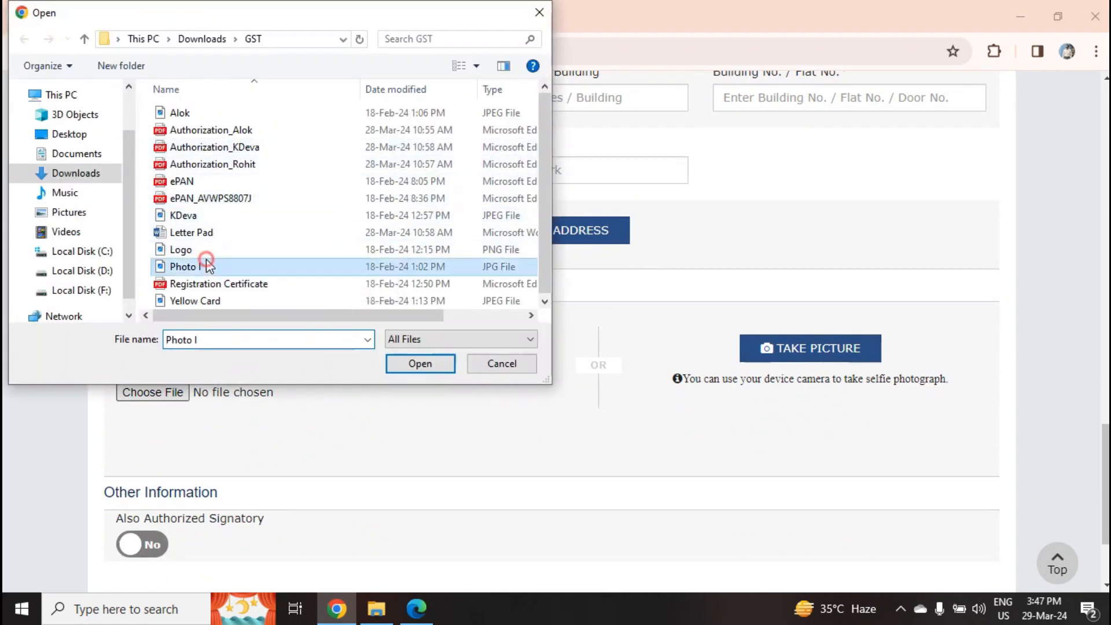
left_click(420, 364)
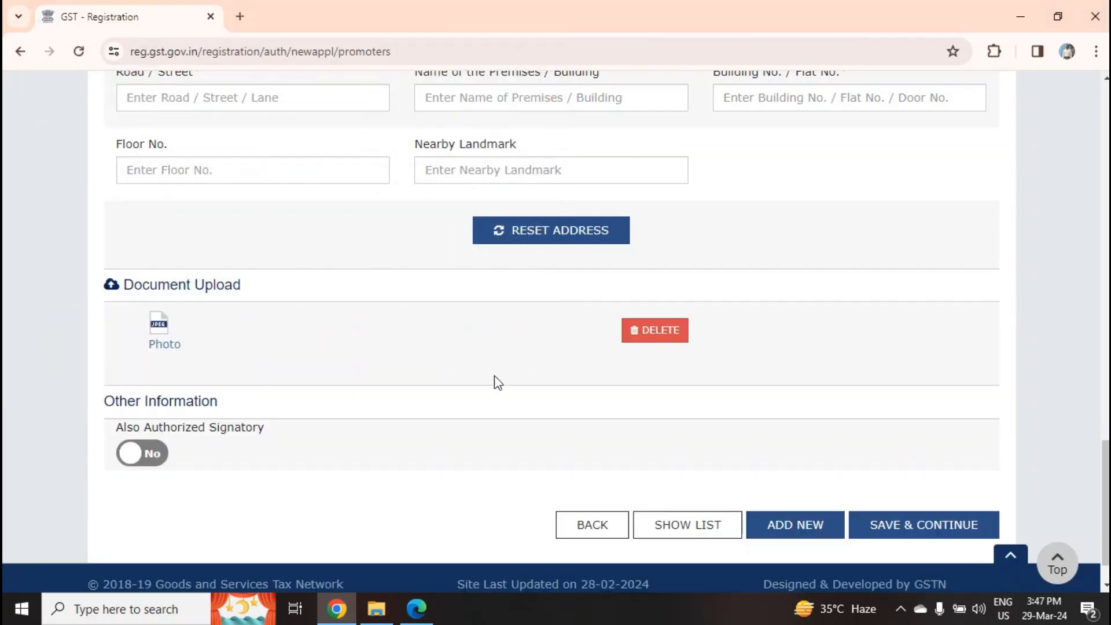
Mark the partner as Also Authorized Signatory: Yes
left_click(158, 455)
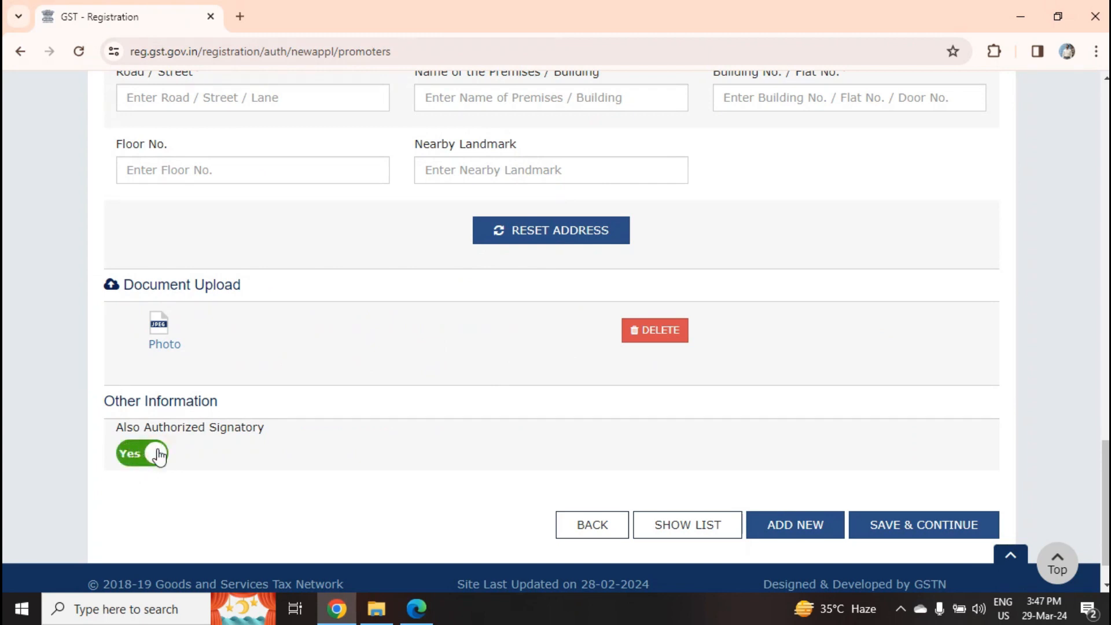
scroll(234, 392, "up", 3)
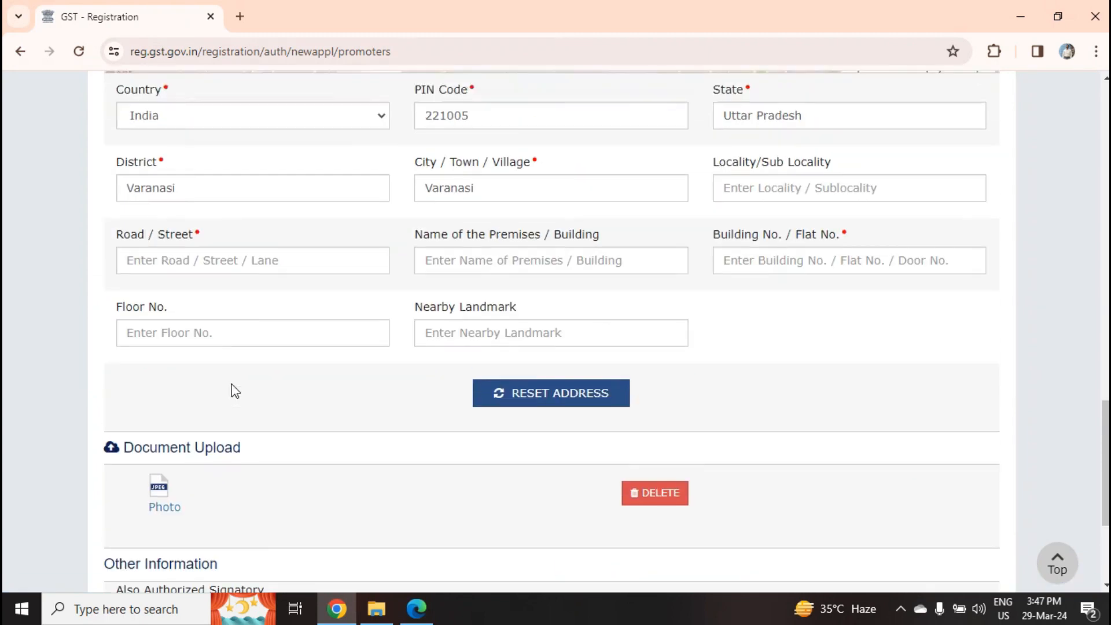
scroll(234, 389, "down", 4)
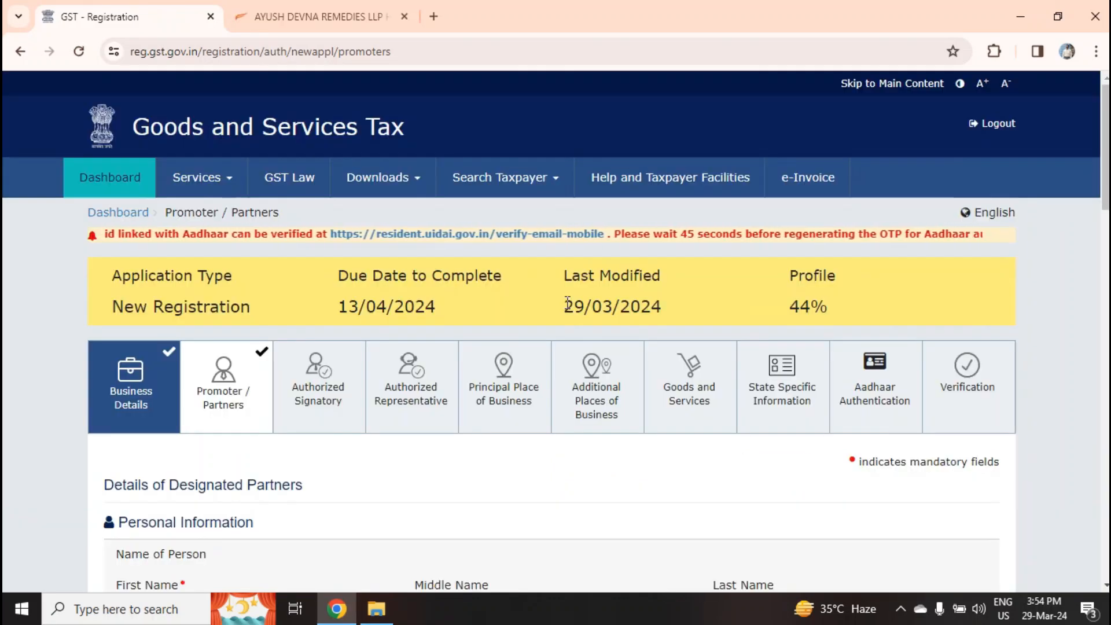
Save the partner details to move on to the Authorized Signatory step
scroll(567, 304, "down", 7)
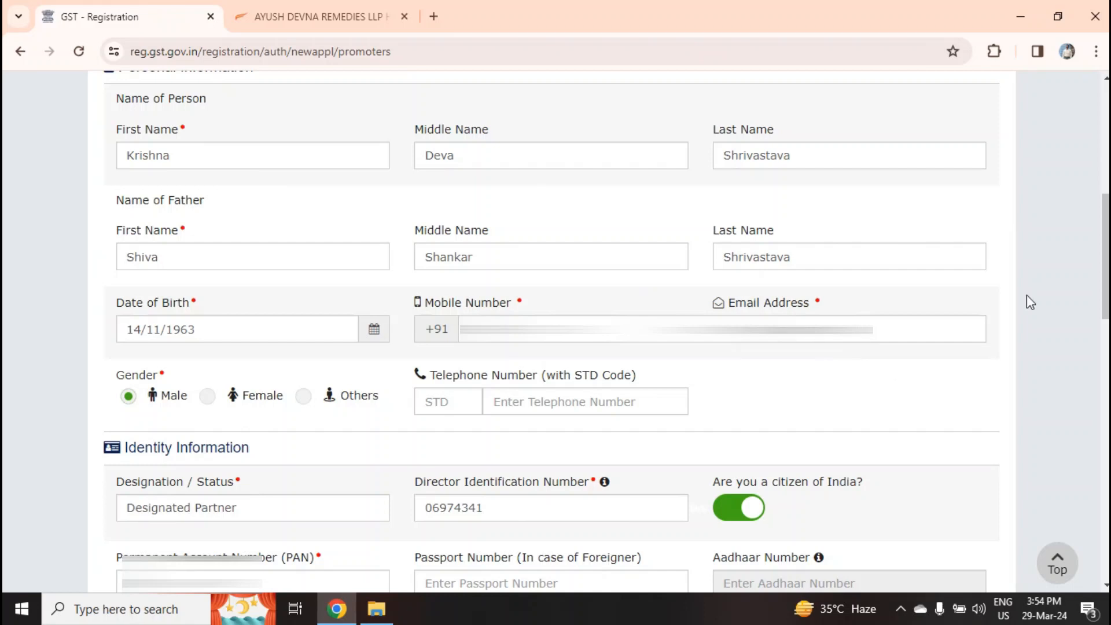
scroll(1027, 296, "down", 8)
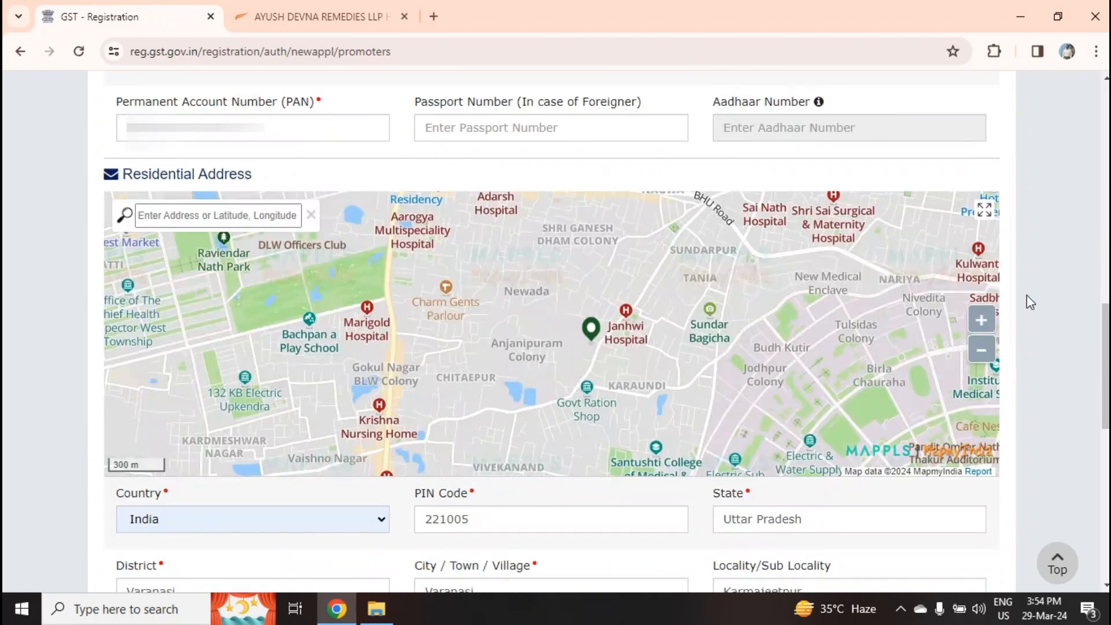
scroll(1028, 296, "down", 8)
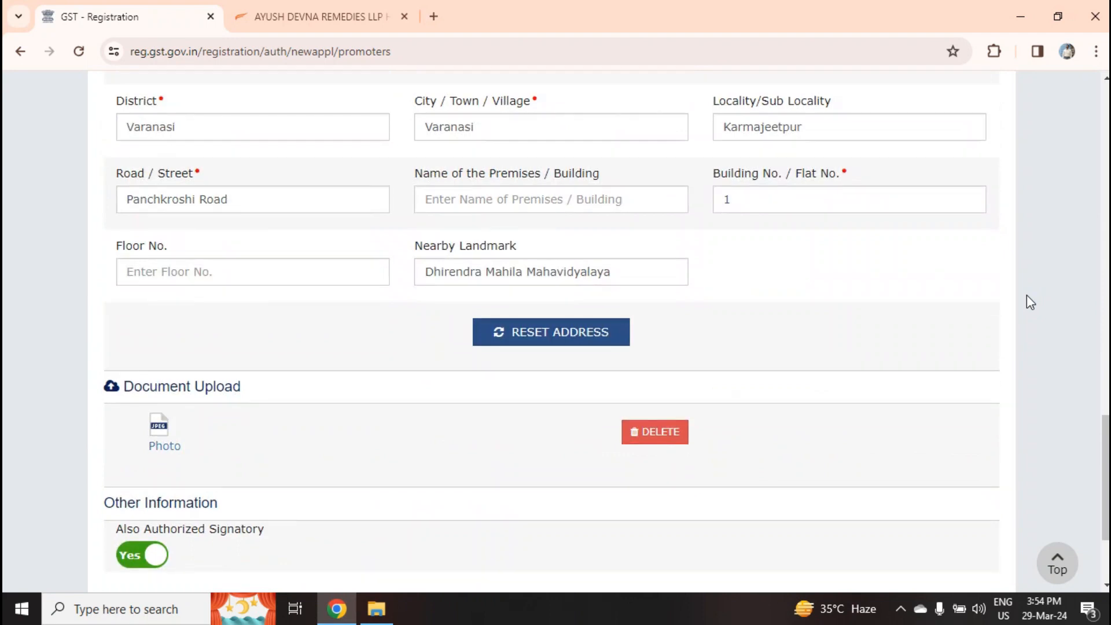
scroll(1031, 302, "down", 3)
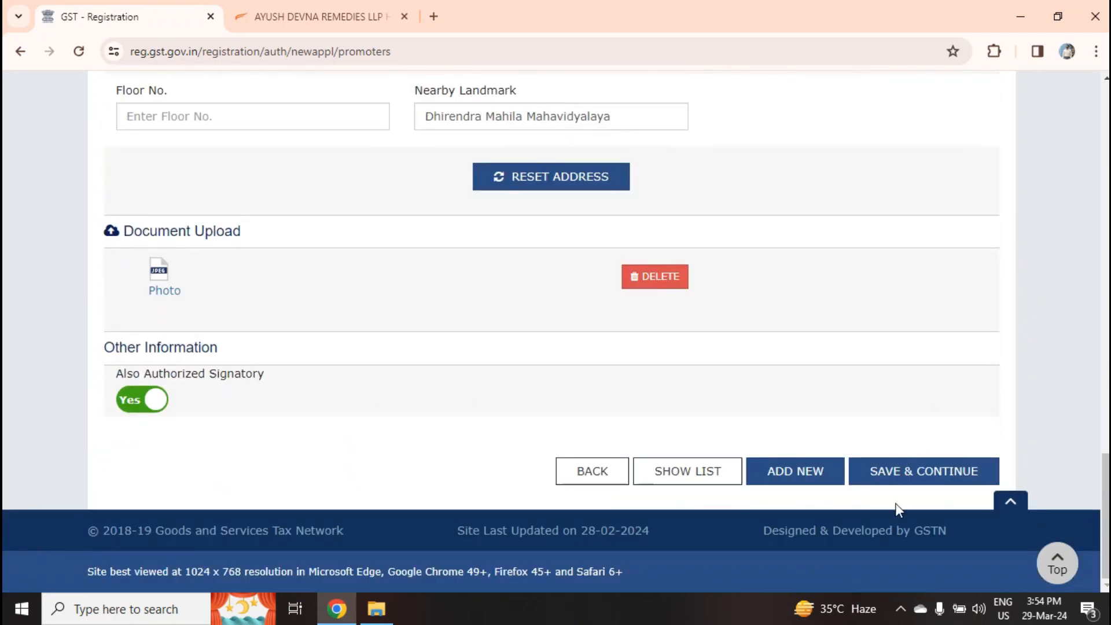
left_click(915, 478)
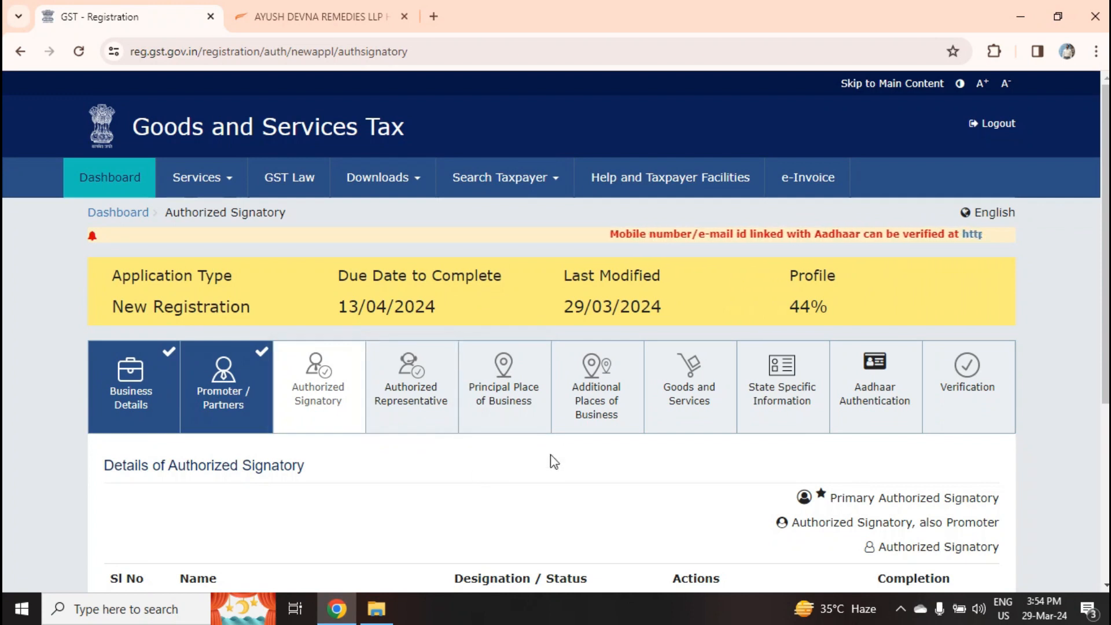
Make the first signatory the Primary Authorized Signatory
scroll(565, 449, "down", 5)
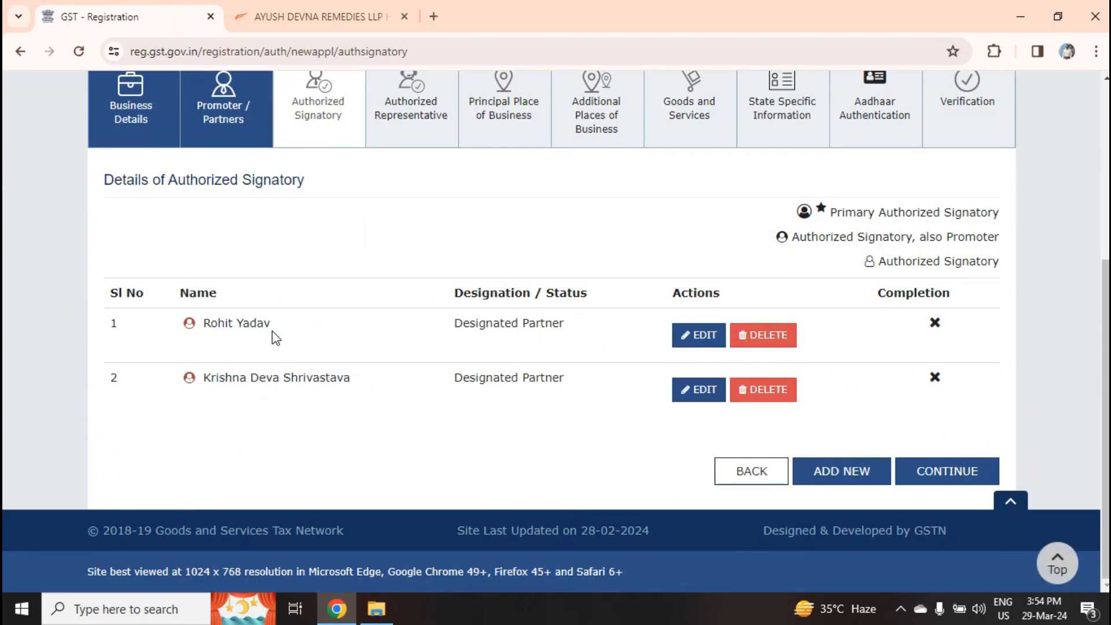
left_click(697, 342)
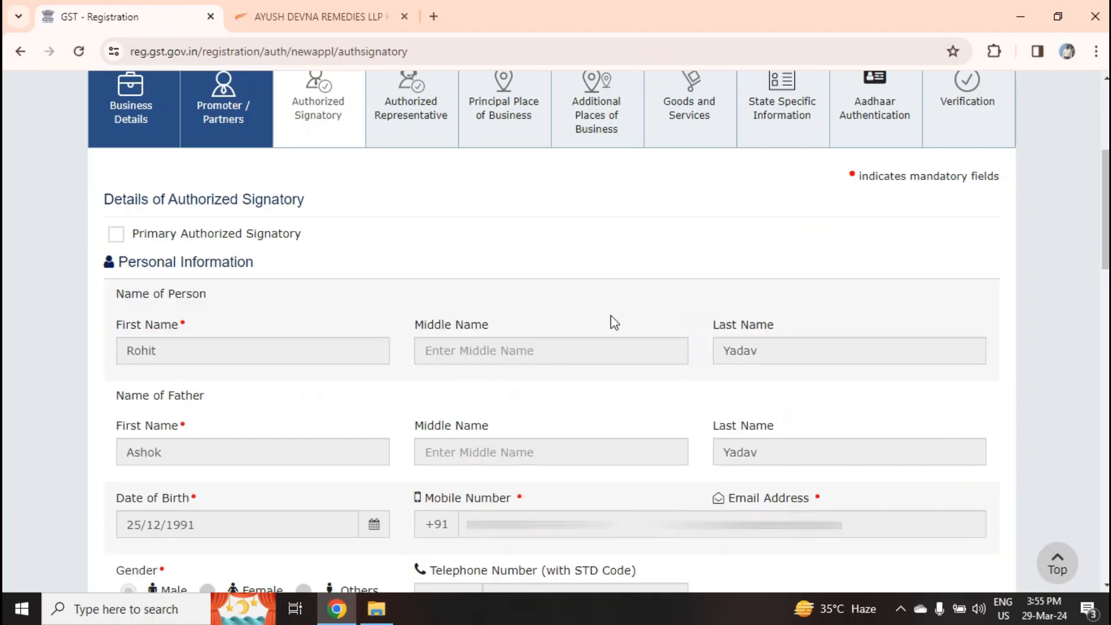
left_click(118, 236)
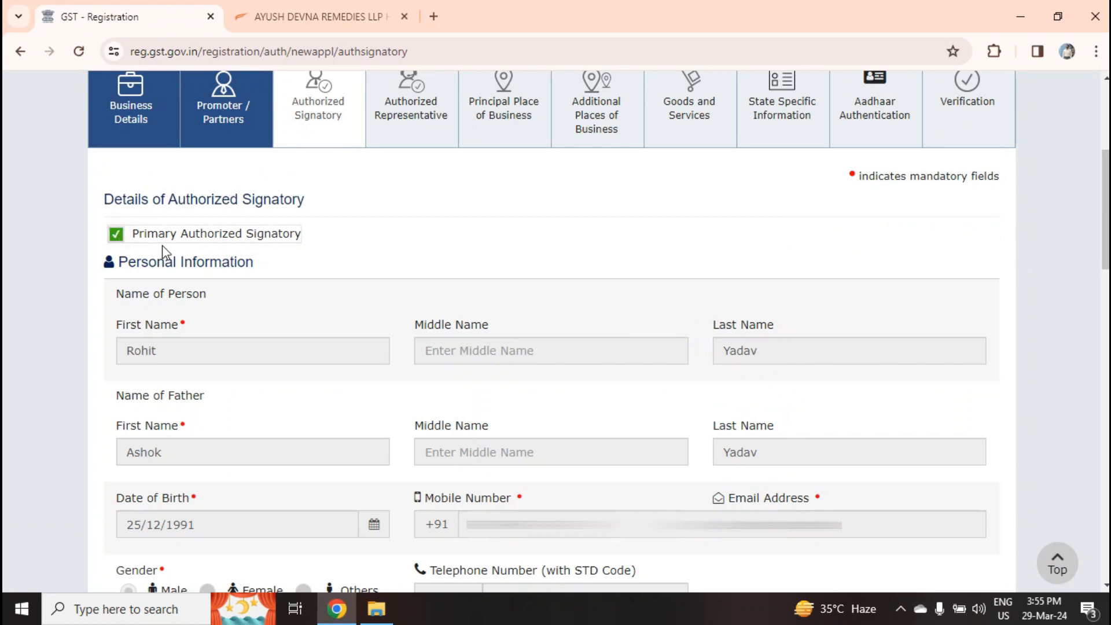
Upload the first signatory's Letter of Authorisation PDF as proof and save
scroll(162, 245, "down", 8)
scroll(162, 245, "down", 8)
scroll(162, 246, "down", 7)
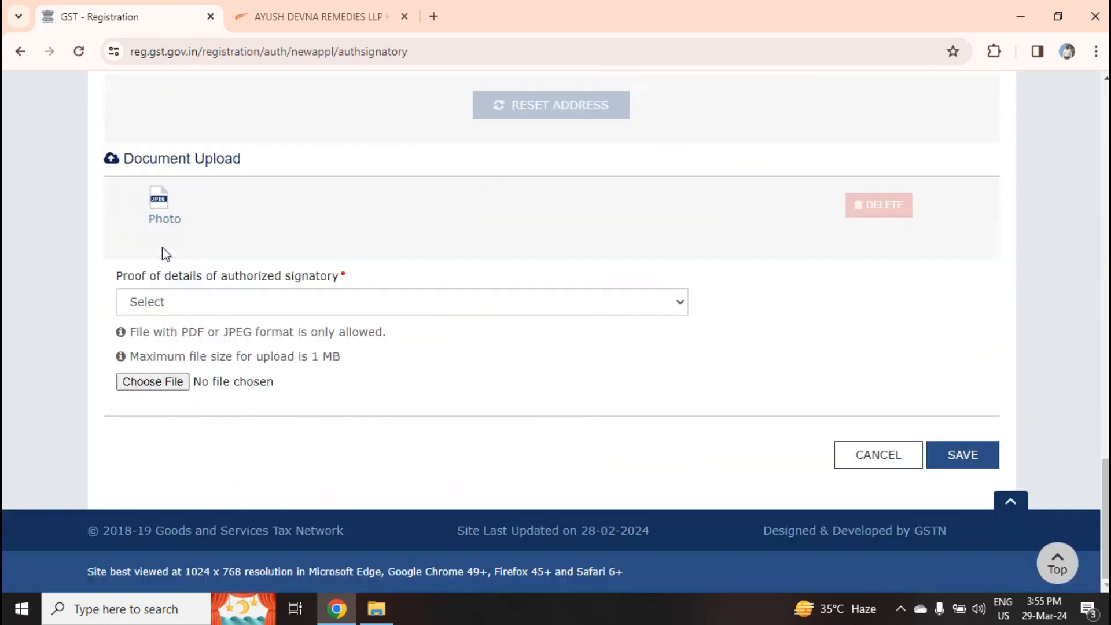
left_click(230, 302)
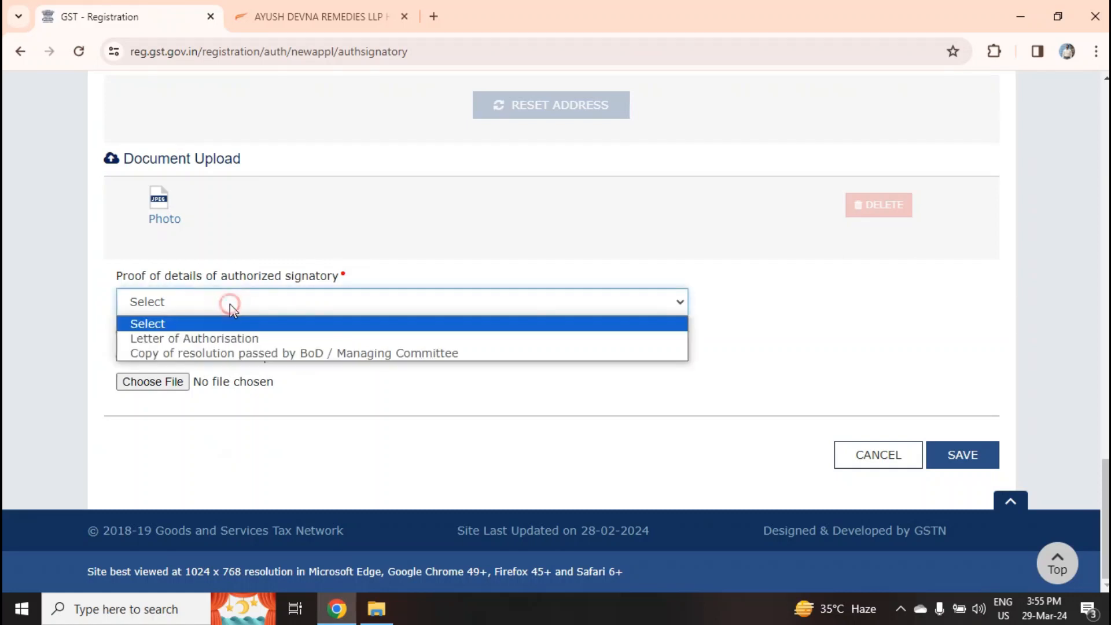
left_click(220, 339)
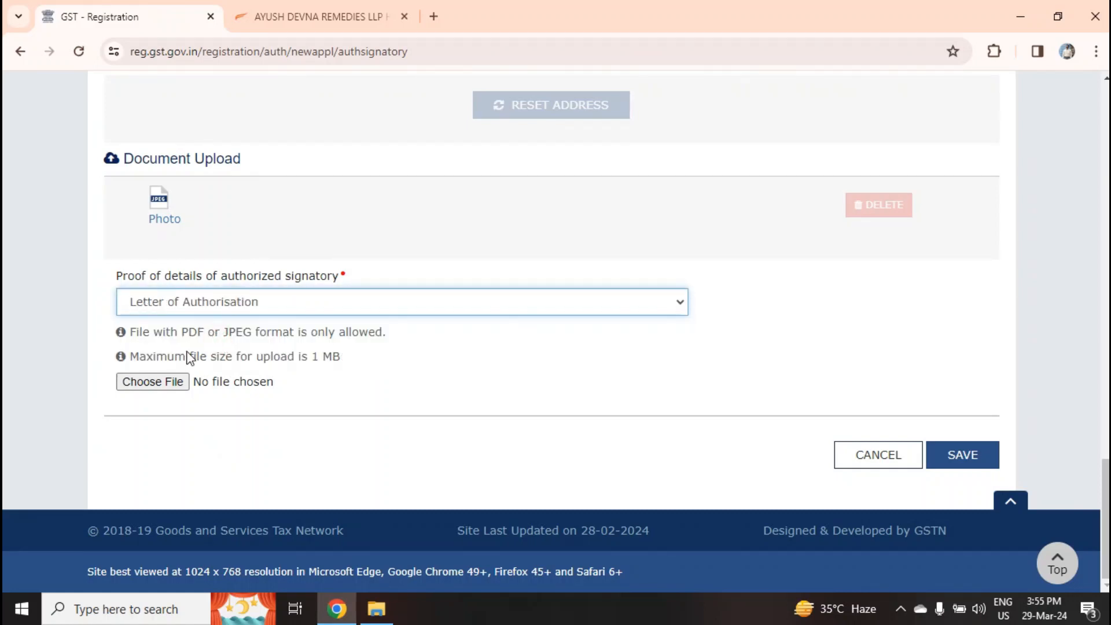
left_click(176, 383)
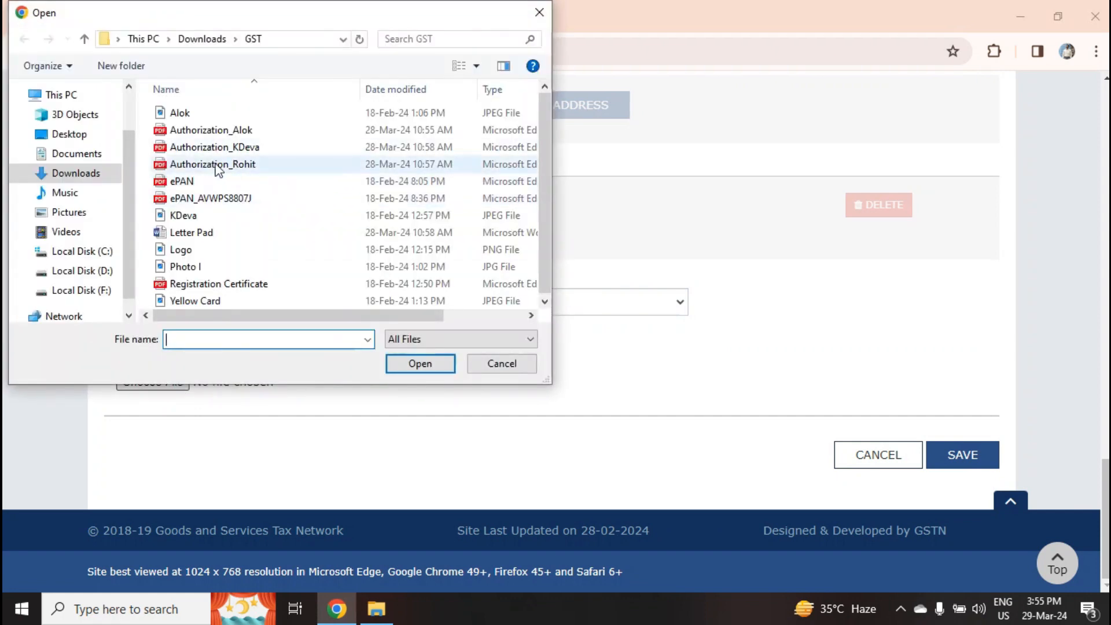
left_click(238, 165)
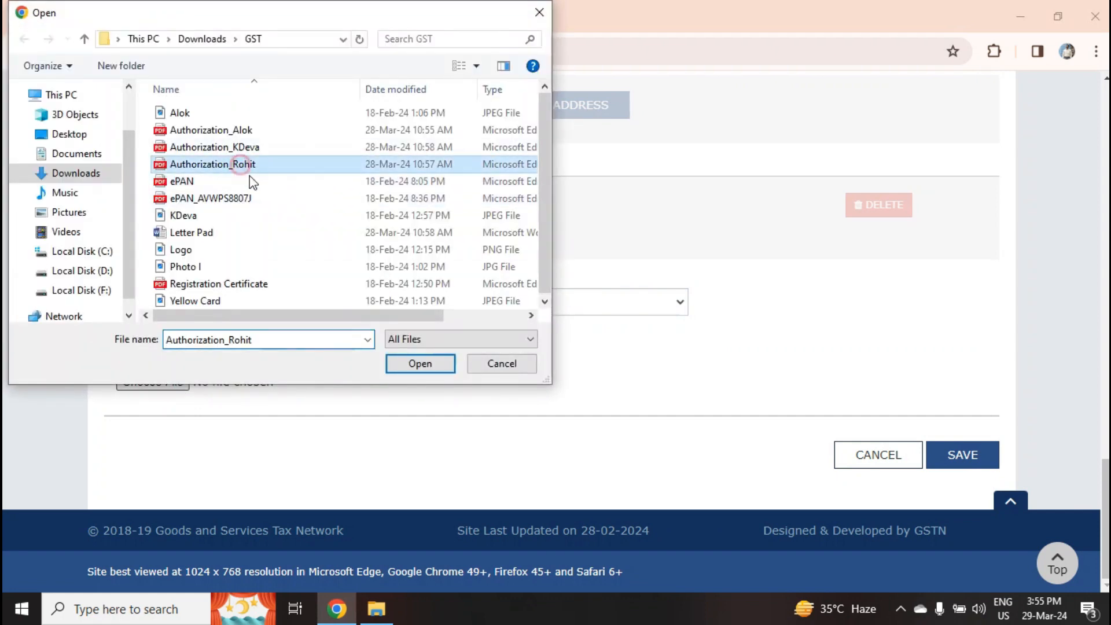
left_click(420, 364)
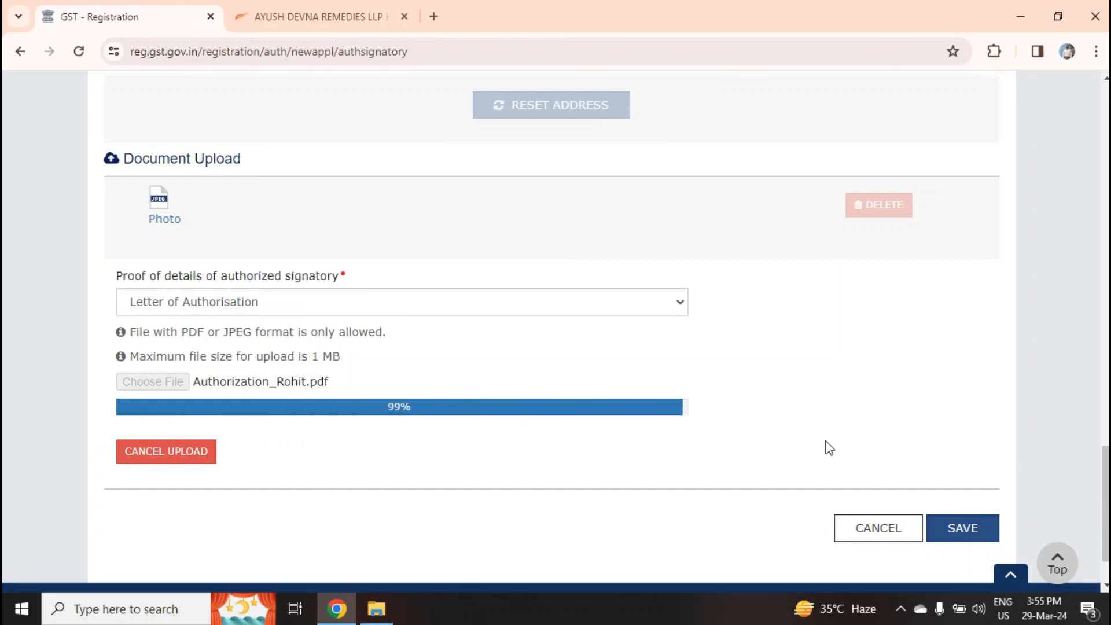
left_click(962, 535)
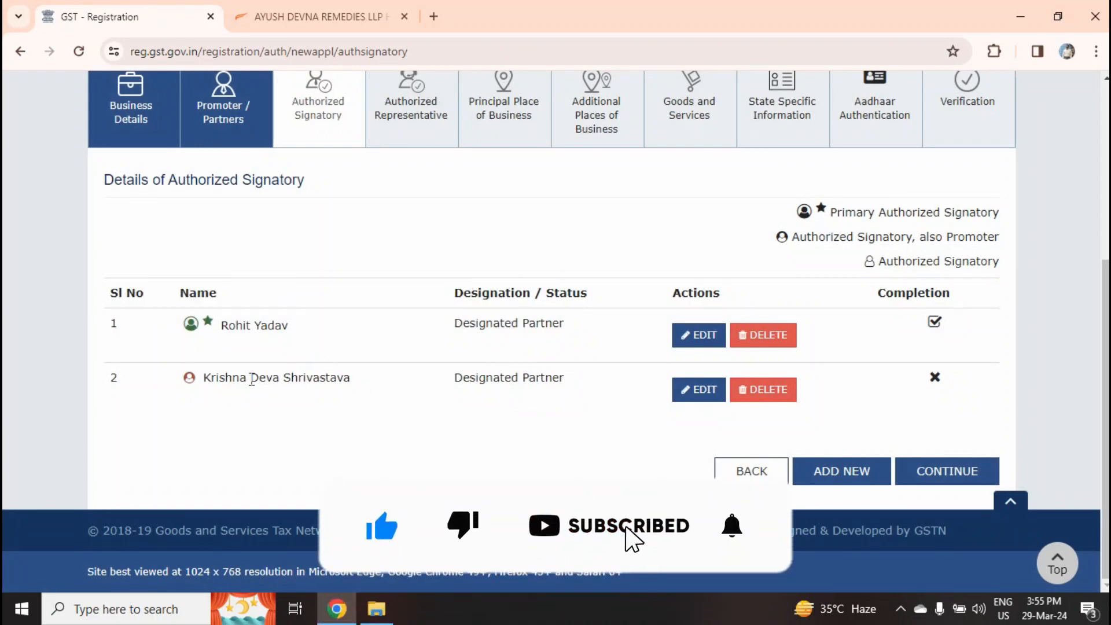
Upload the second signatory's authorisation PDF as Letter of Authorisation proof
left_click(696, 396)
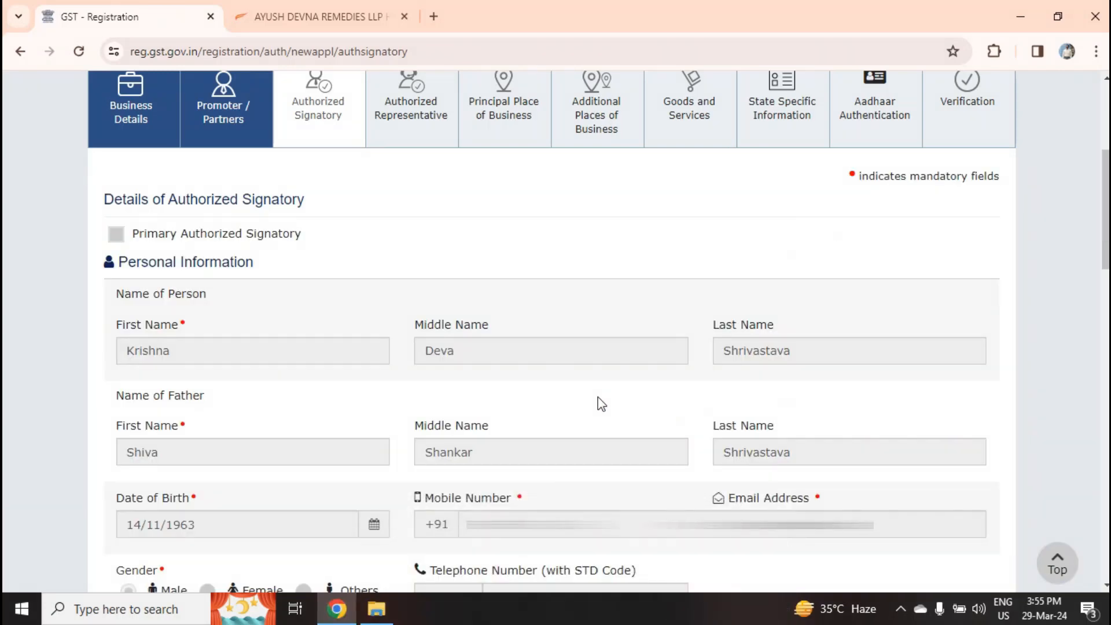
scroll(599, 399, "down", 20)
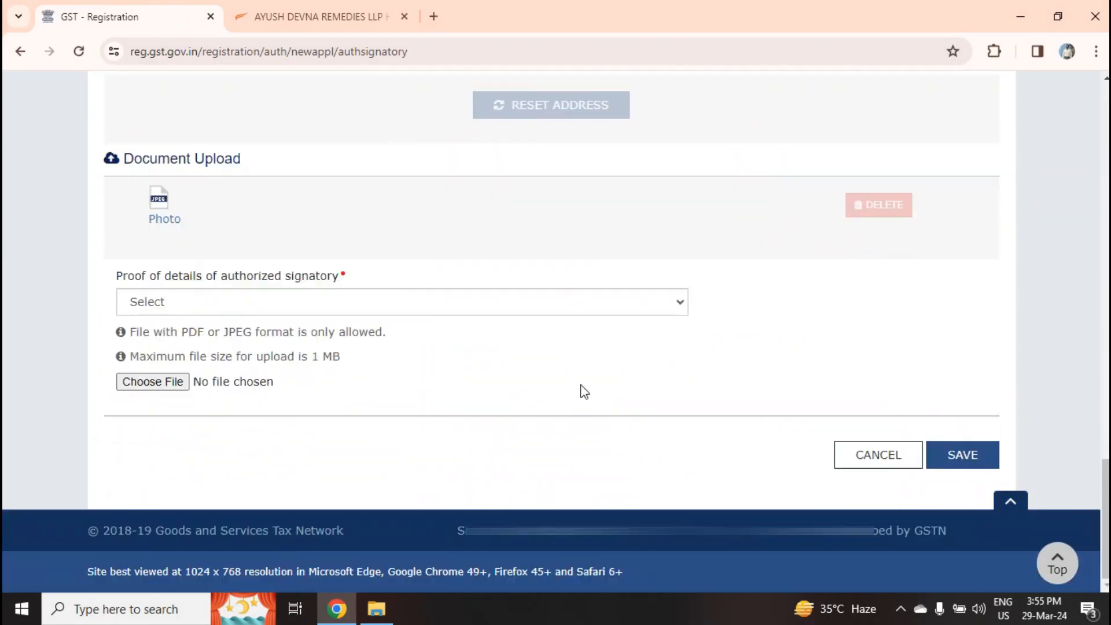
left_click(366, 302)
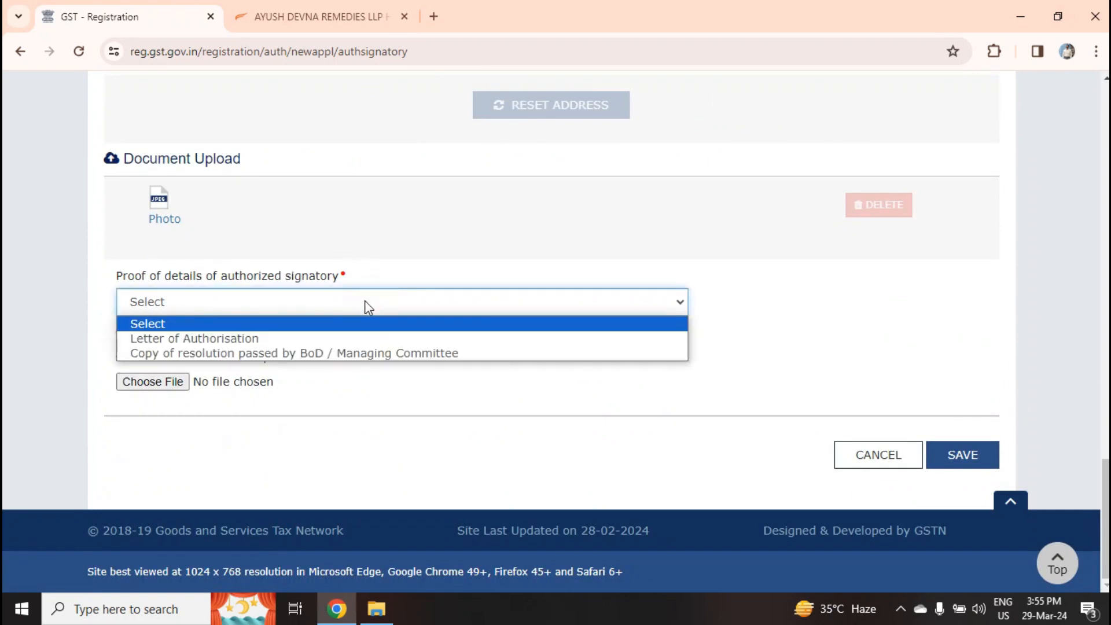
left_click(258, 338)
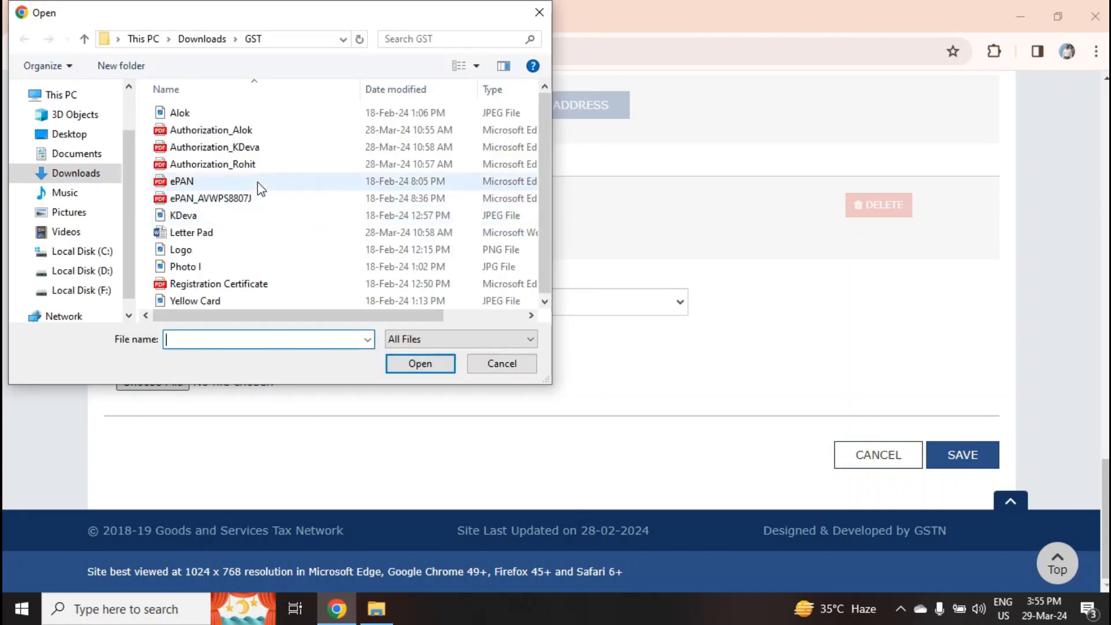
left_click(243, 148)
left_click(420, 364)
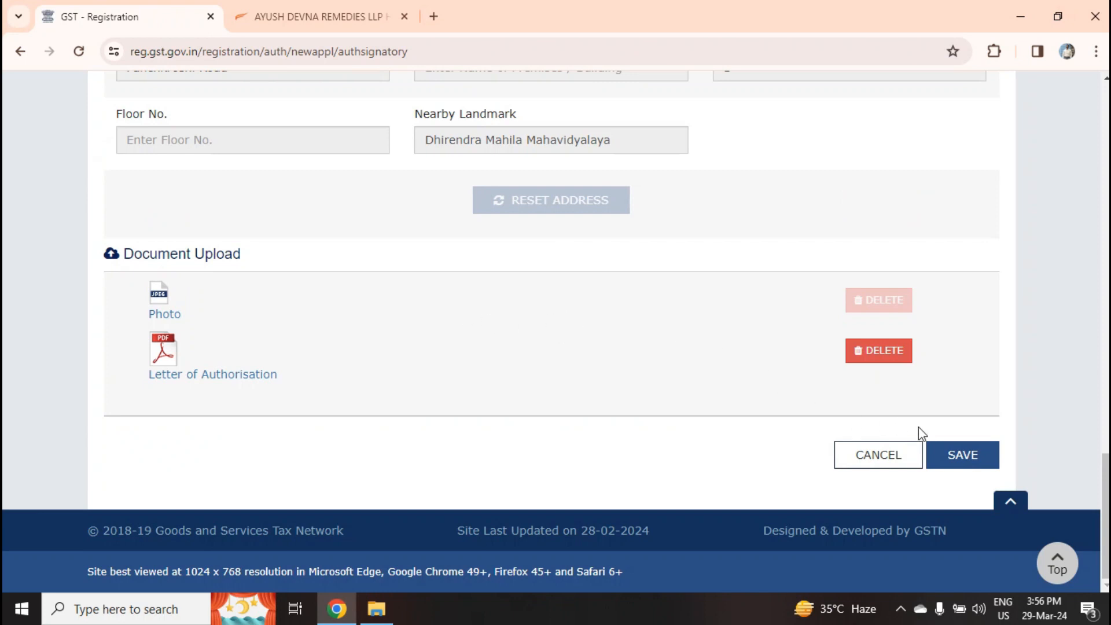
Save the second signatory's details and check both signatories show complete
left_click(950, 455)
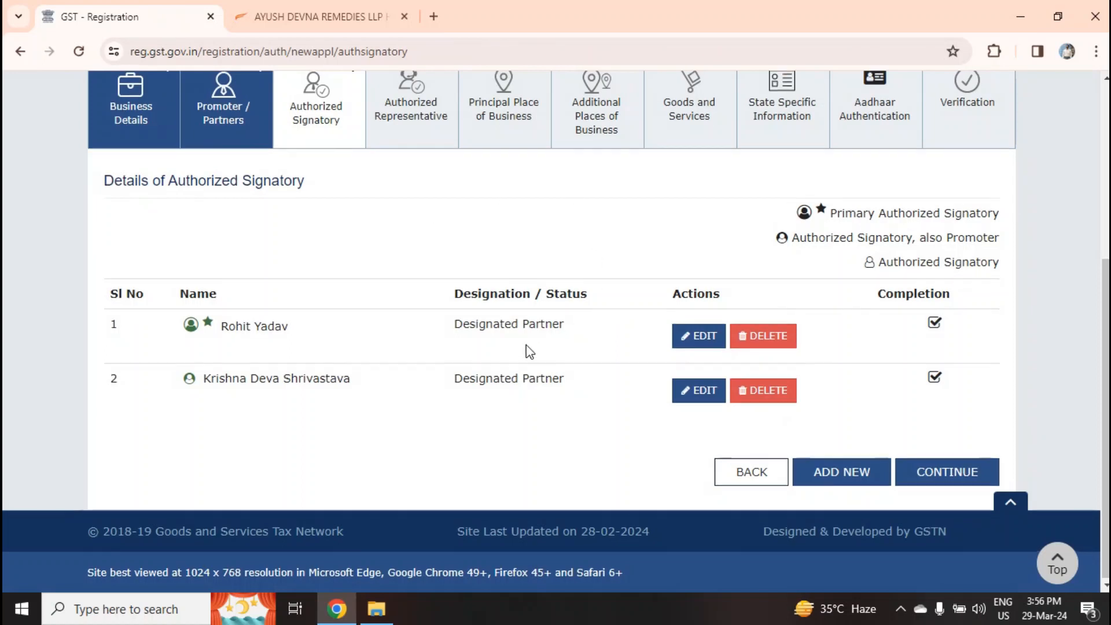
scroll(528, 351, "up", 1)
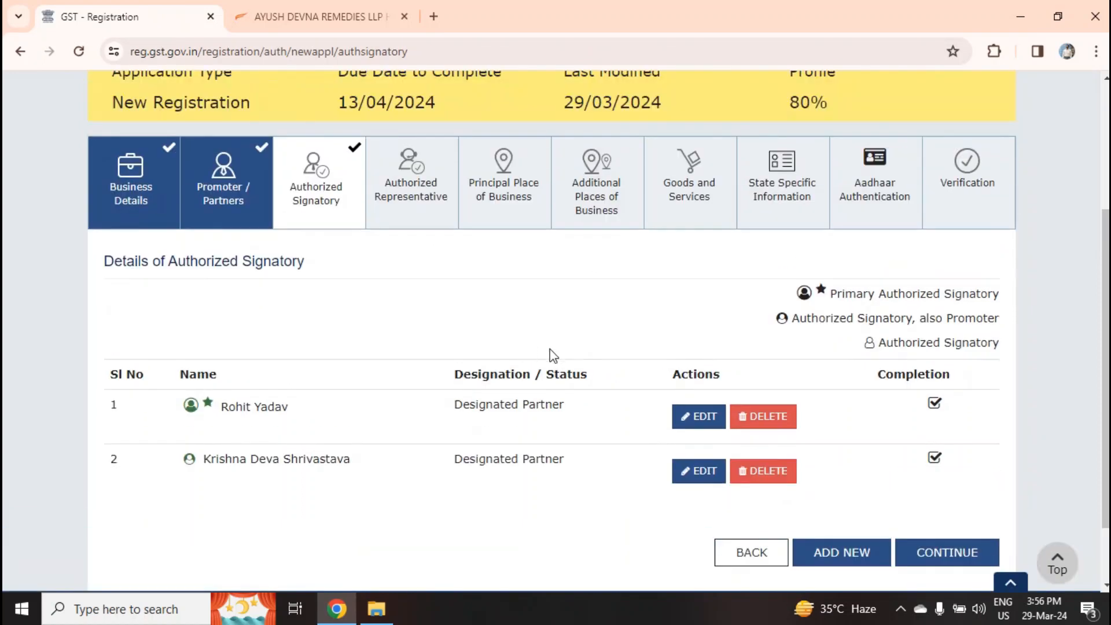
Leave Authorized Representative off and save to reach Principal Place of Business
left_click(937, 566)
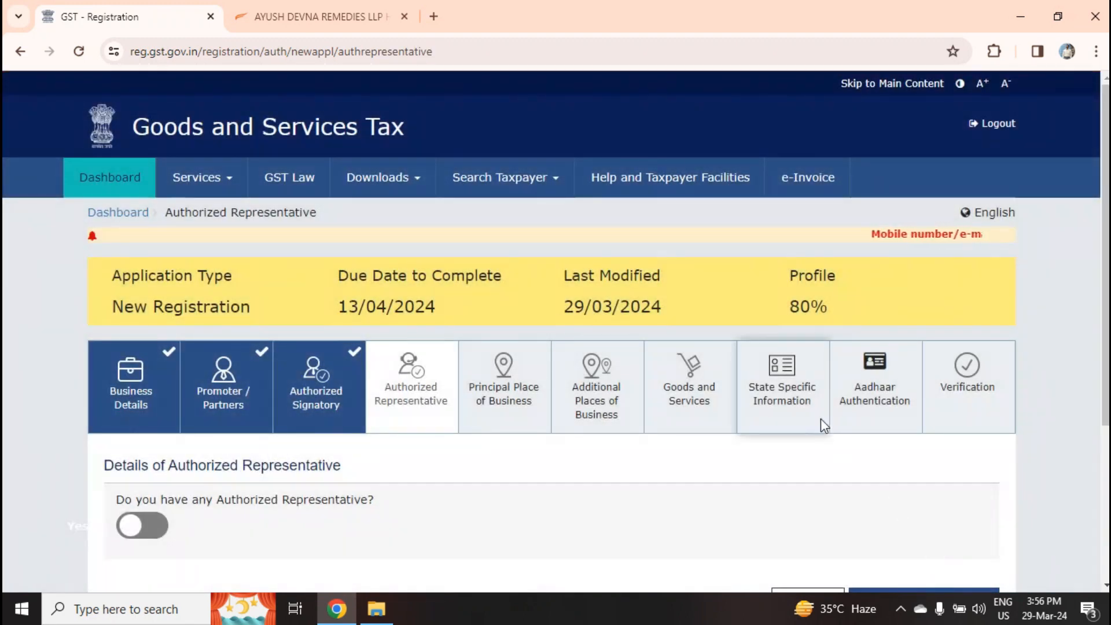
scroll(825, 425, "down", 1)
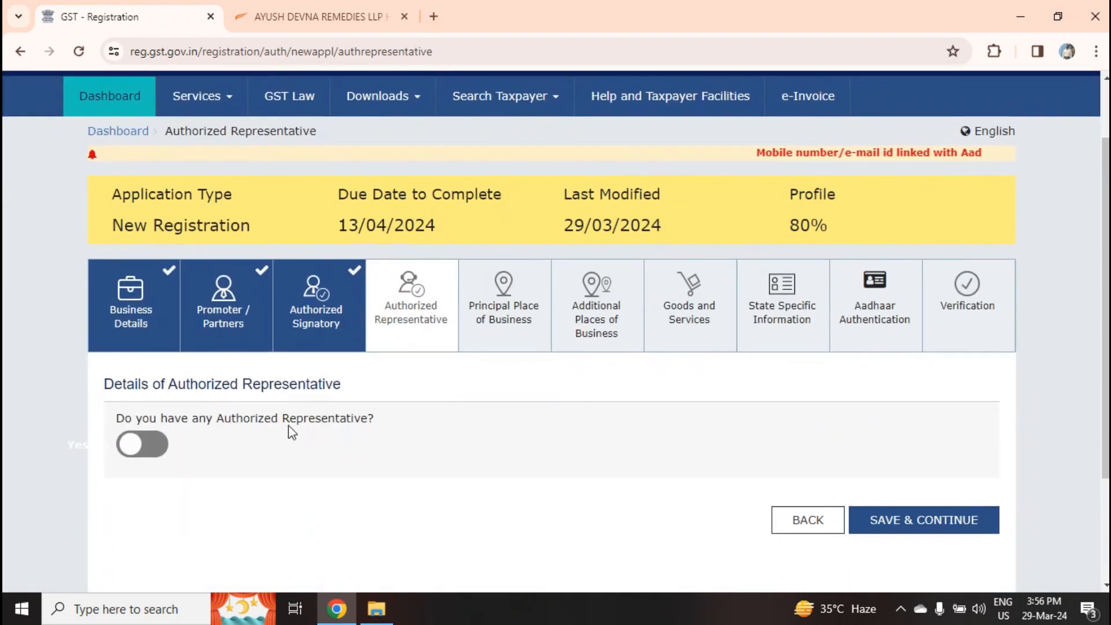
left_click(144, 444)
scroll(263, 401, "down", 2)
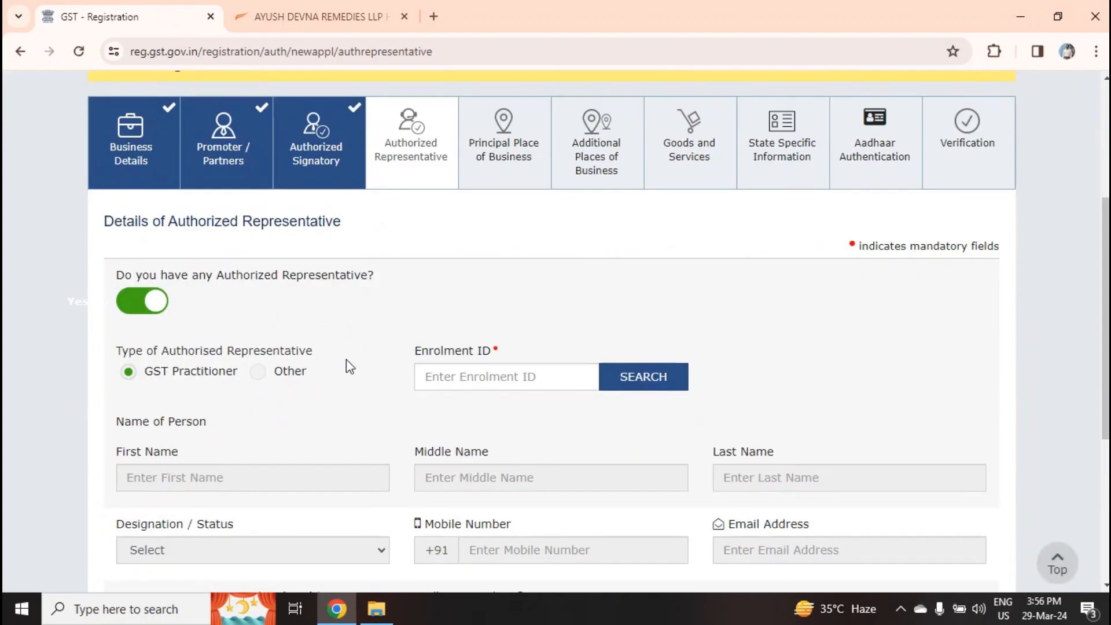
scroll(350, 366, "down", 3)
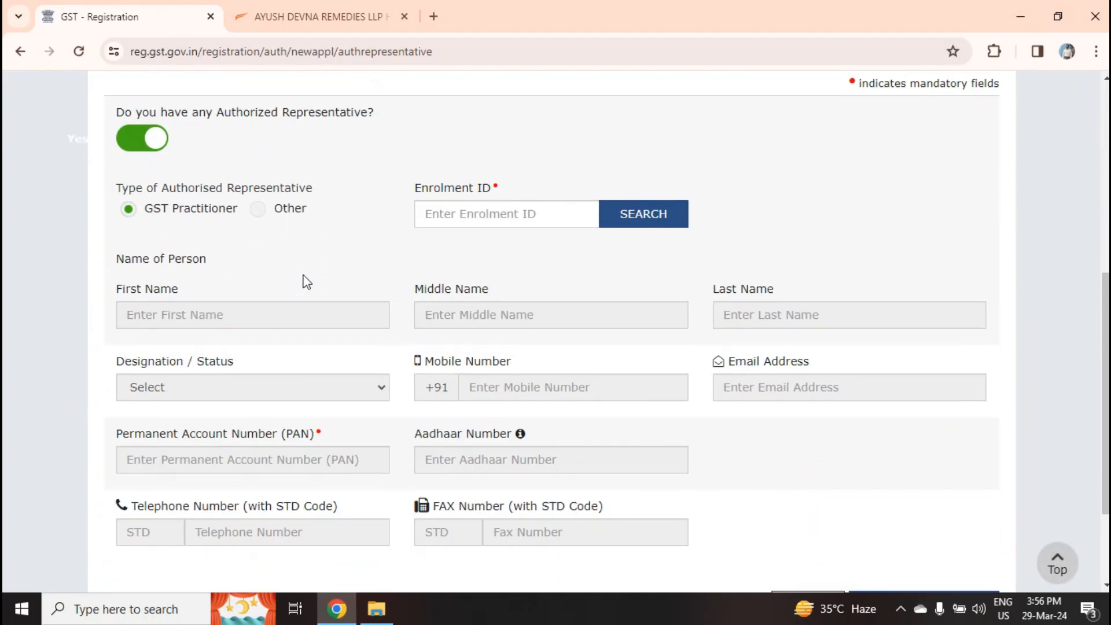
scroll(307, 282, "down", 2)
scroll(307, 285, "up", 7)
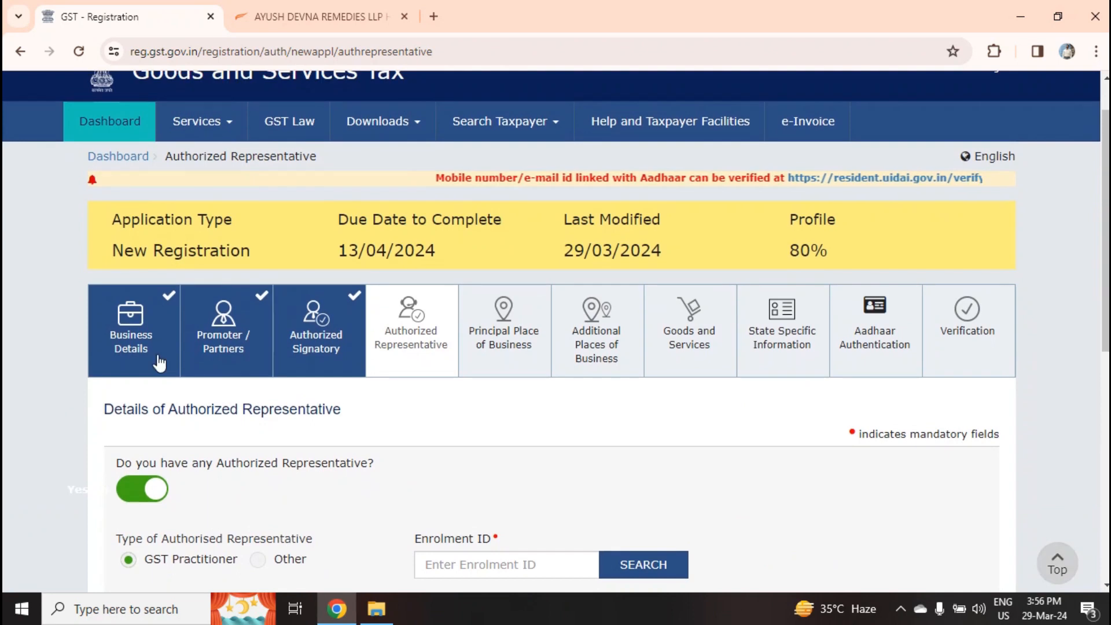
left_click(144, 489)
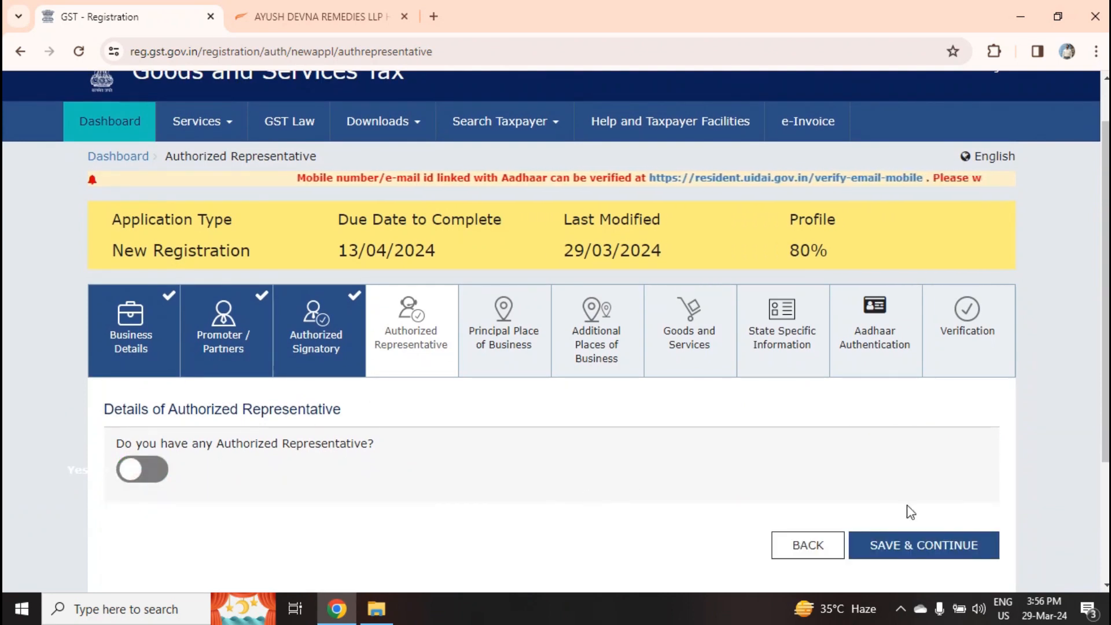
left_click(945, 551)
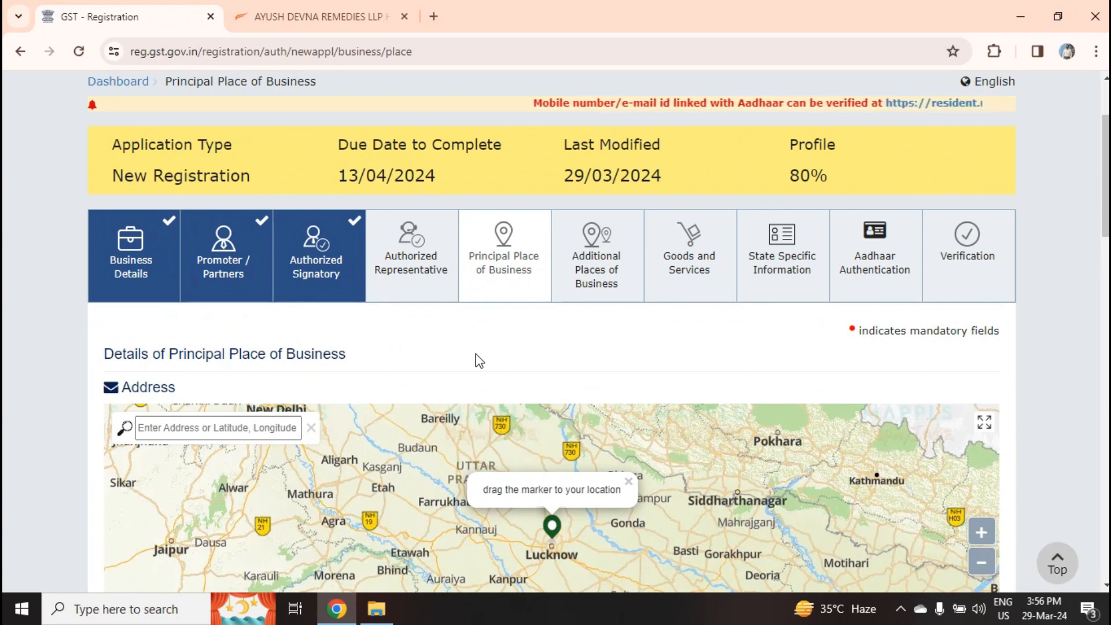
Enter business PIN Code 221005, choosing the Varanasi suggestion to fill district, city and coordinates
scroll(476, 363, "down", 5)
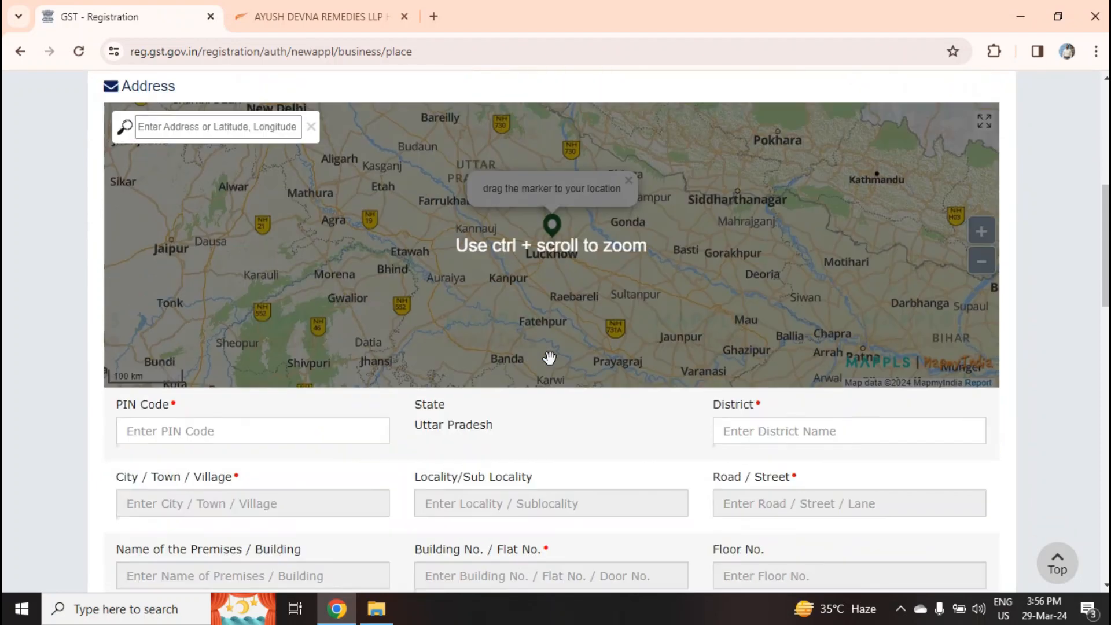
scroll(550, 358, "down", 3)
left_click(217, 238)
type("22")
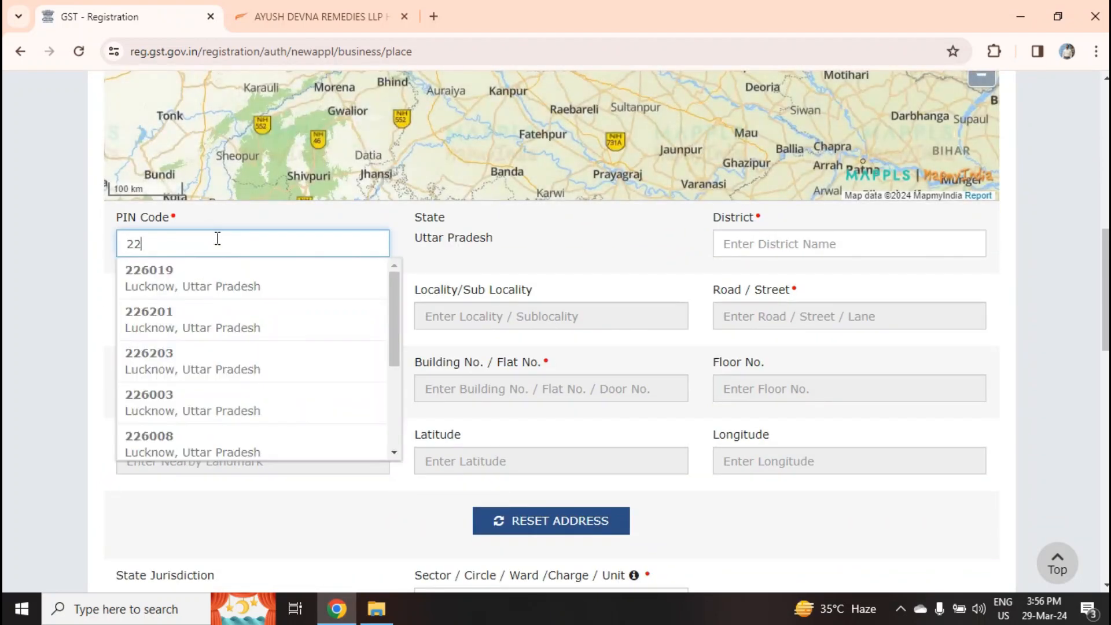
type("1005")
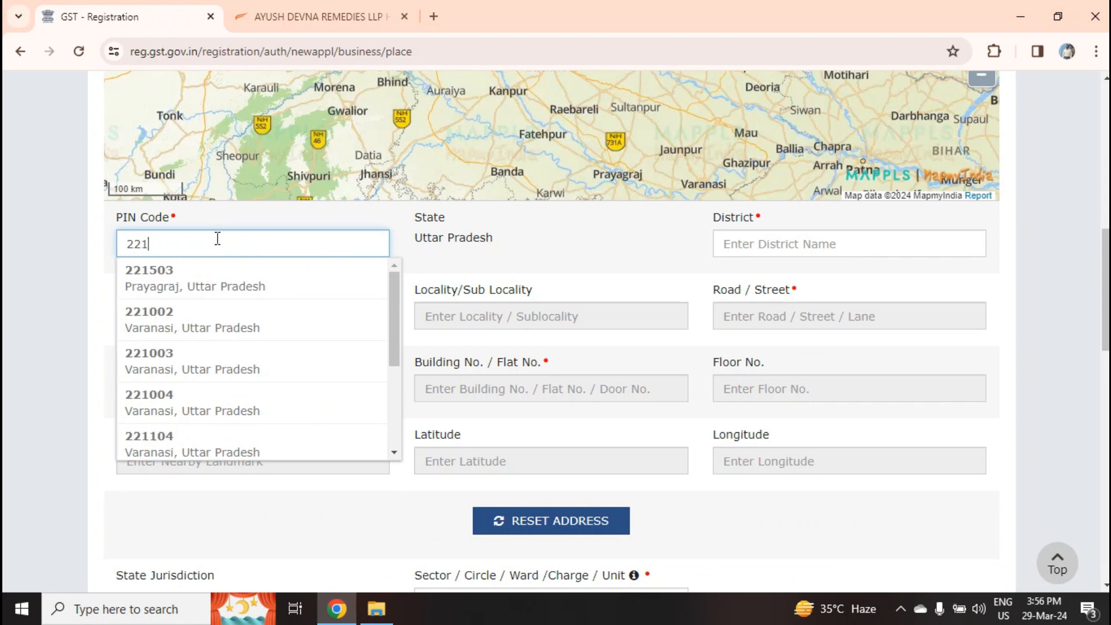
left_click(179, 280)
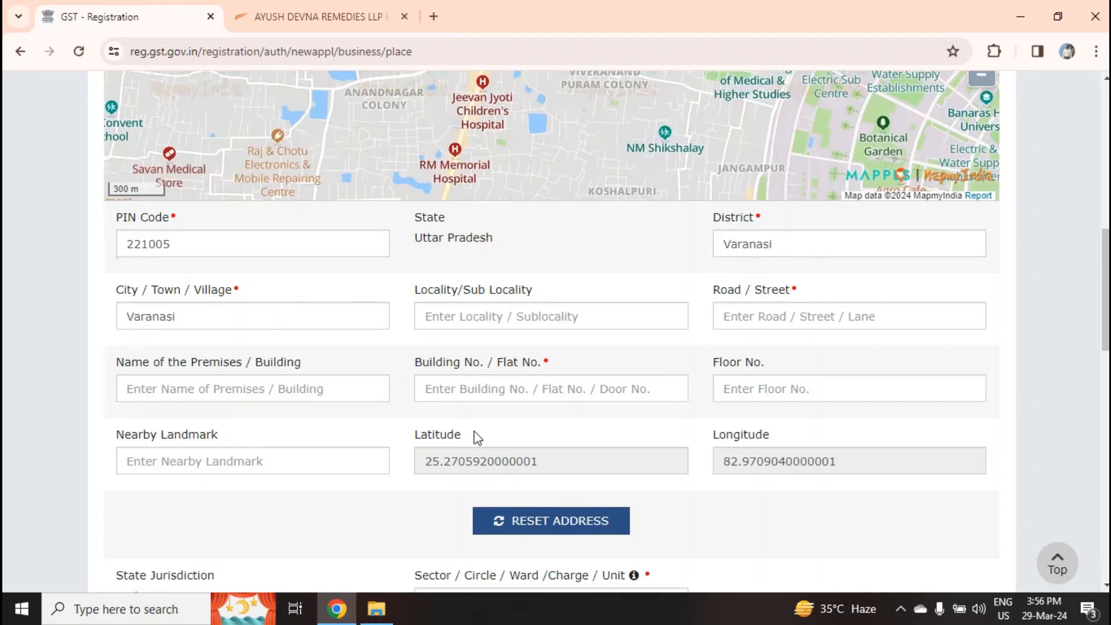
scroll(474, 432, "down", 7)
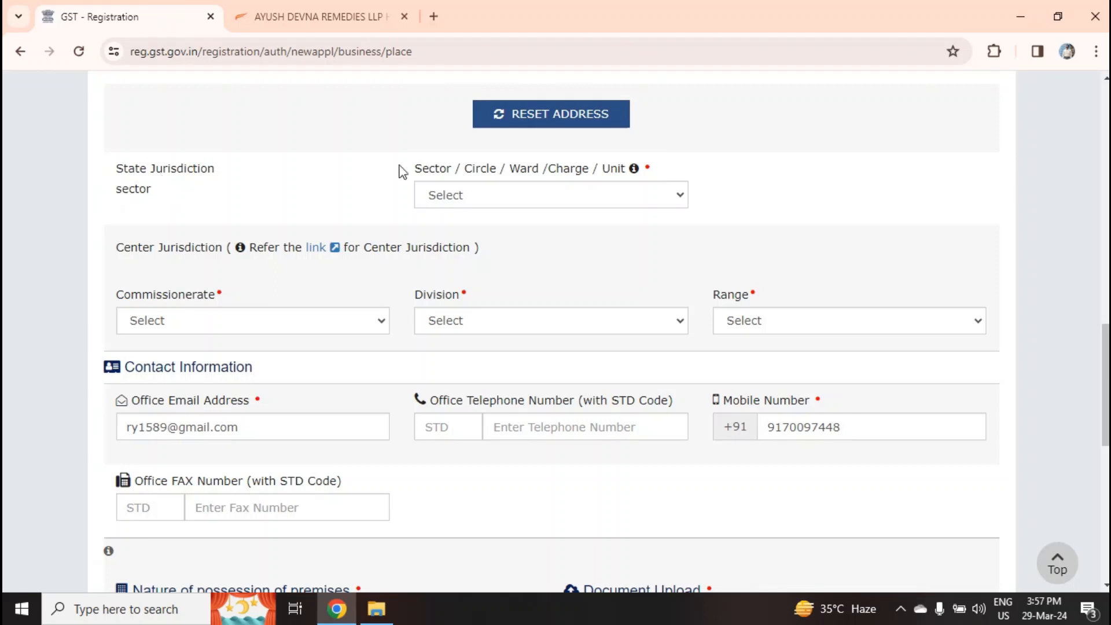
Choose Sector Varanasi Sector-6, Commissionerate VARANASI, Division VARANASI DIVISION, Range SOUTH VARANASI
left_click(554, 198)
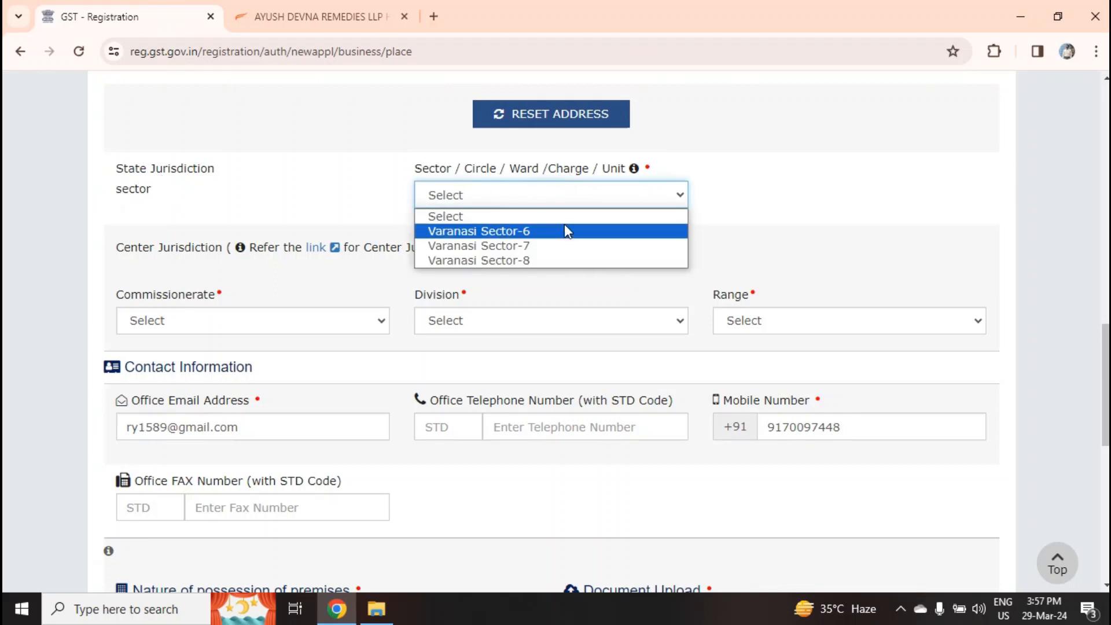
left_click(576, 234)
left_click(283, 325)
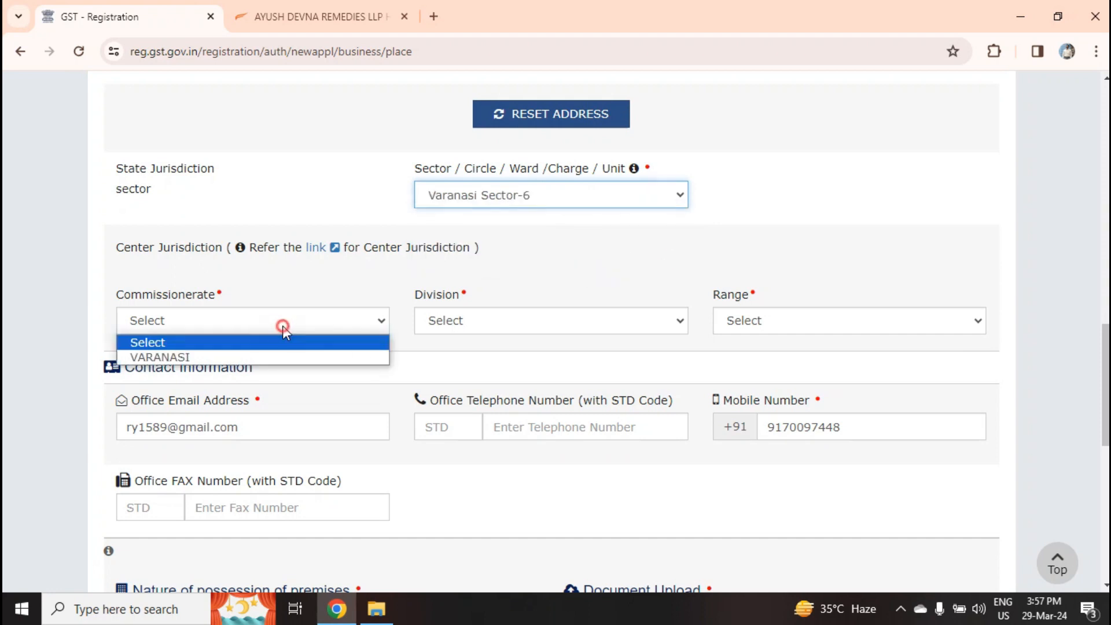
left_click(209, 355)
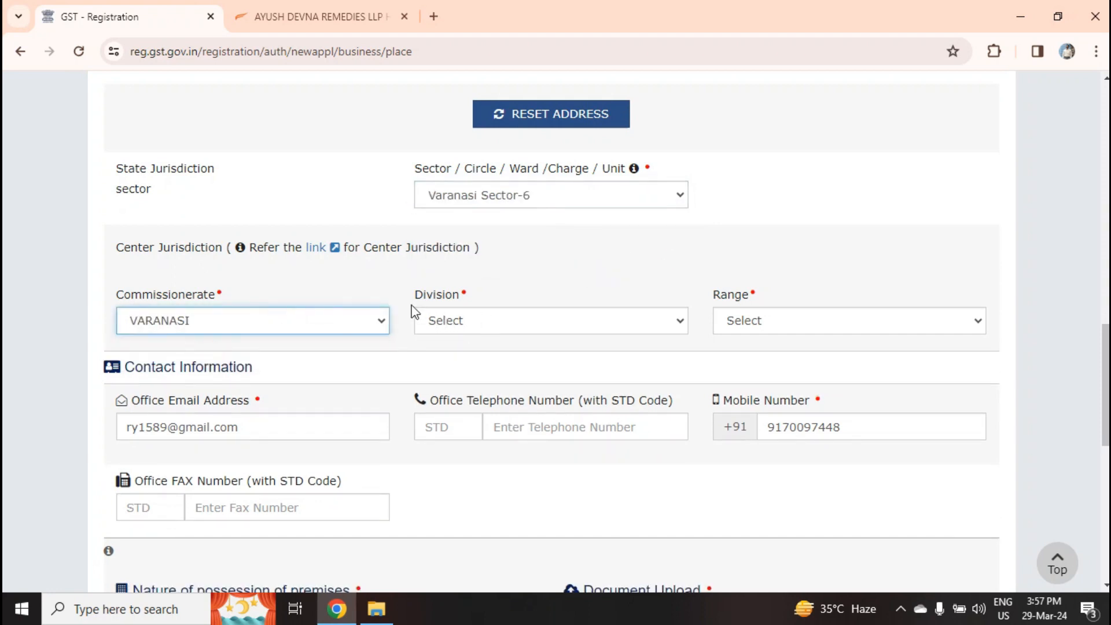
left_click(526, 335)
left_click(520, 356)
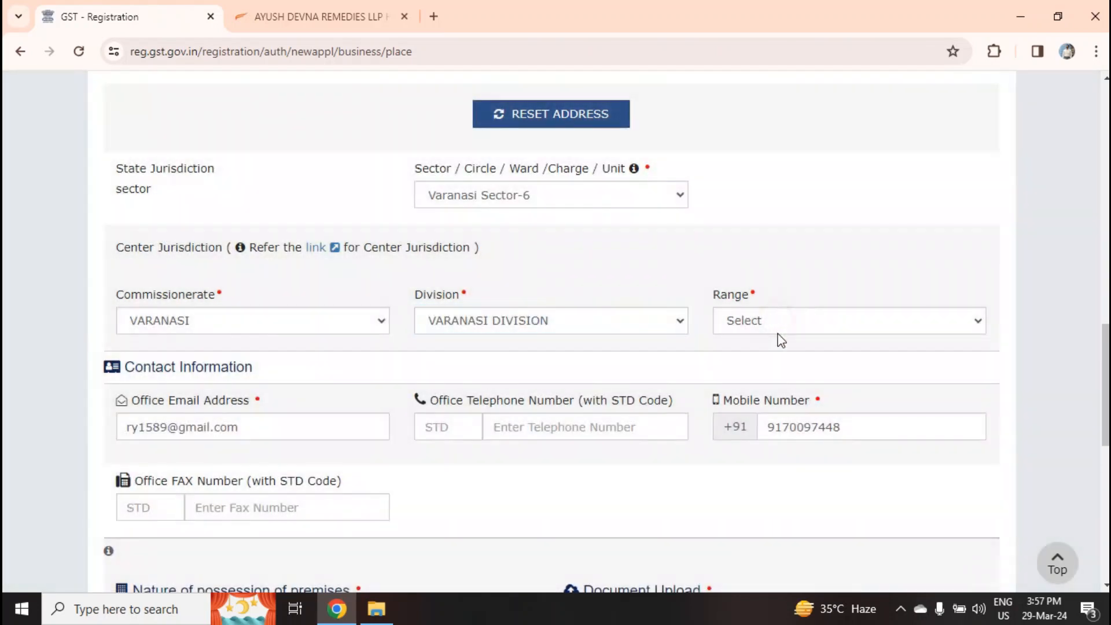
left_click(778, 323)
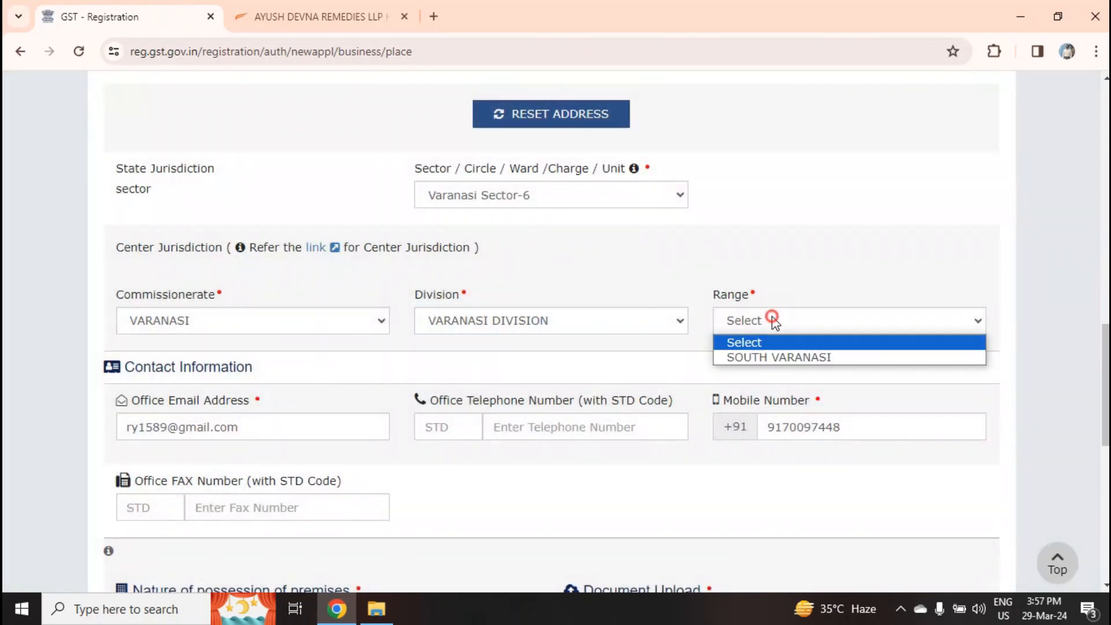
left_click(782, 357)
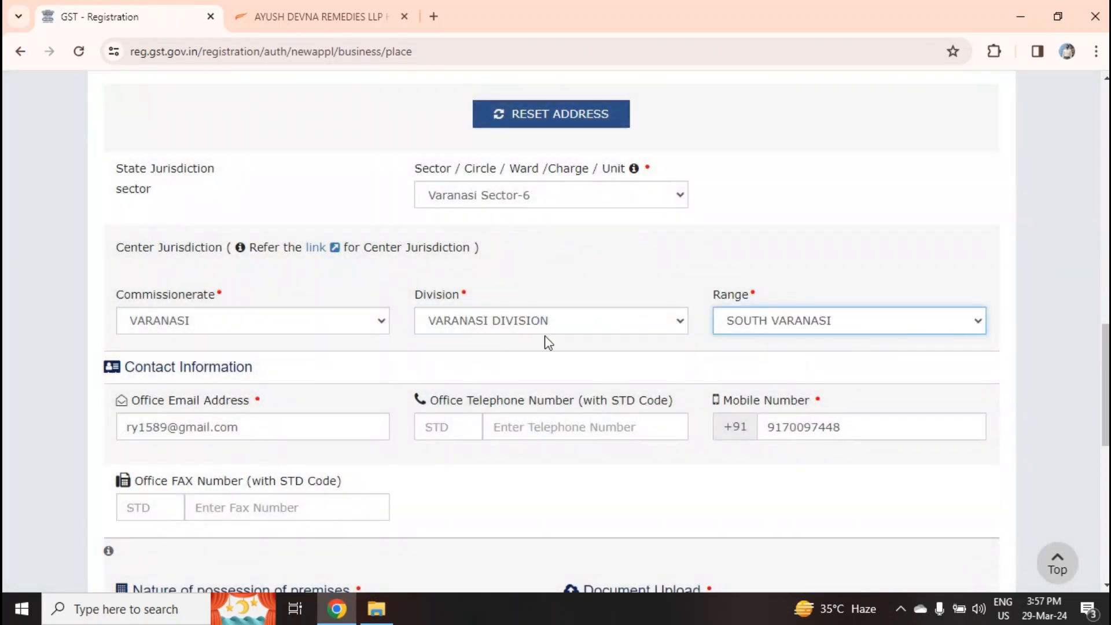
scroll(548, 347, "down", 3)
scroll(557, 356, "down", 1)
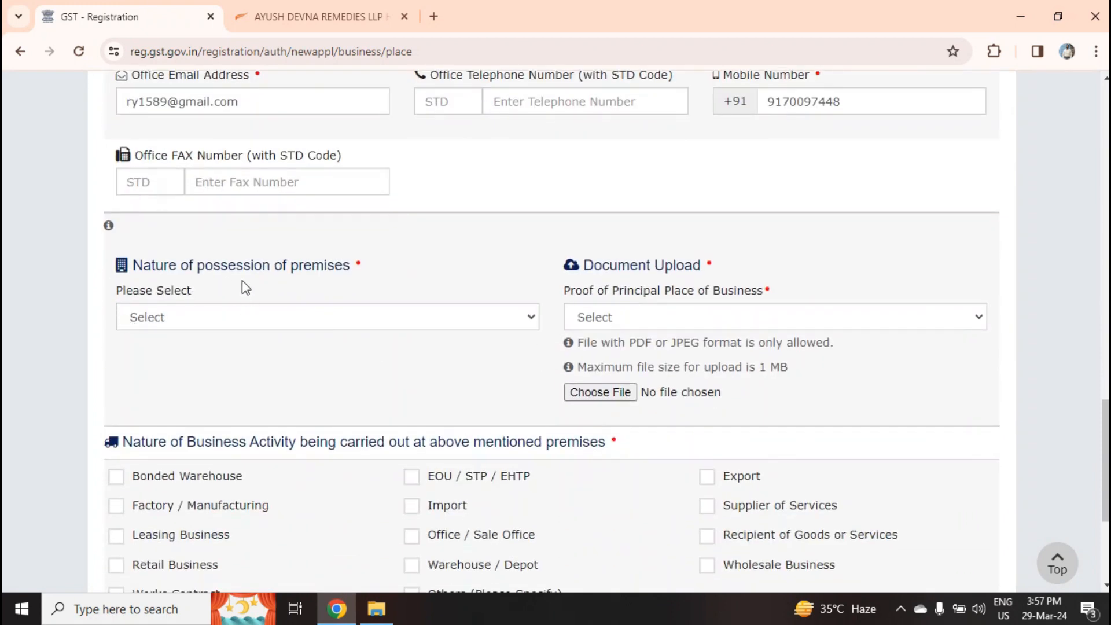
Set premises possession to Own and upload Yellow Card as the Electricity Bill proof
left_click(310, 319)
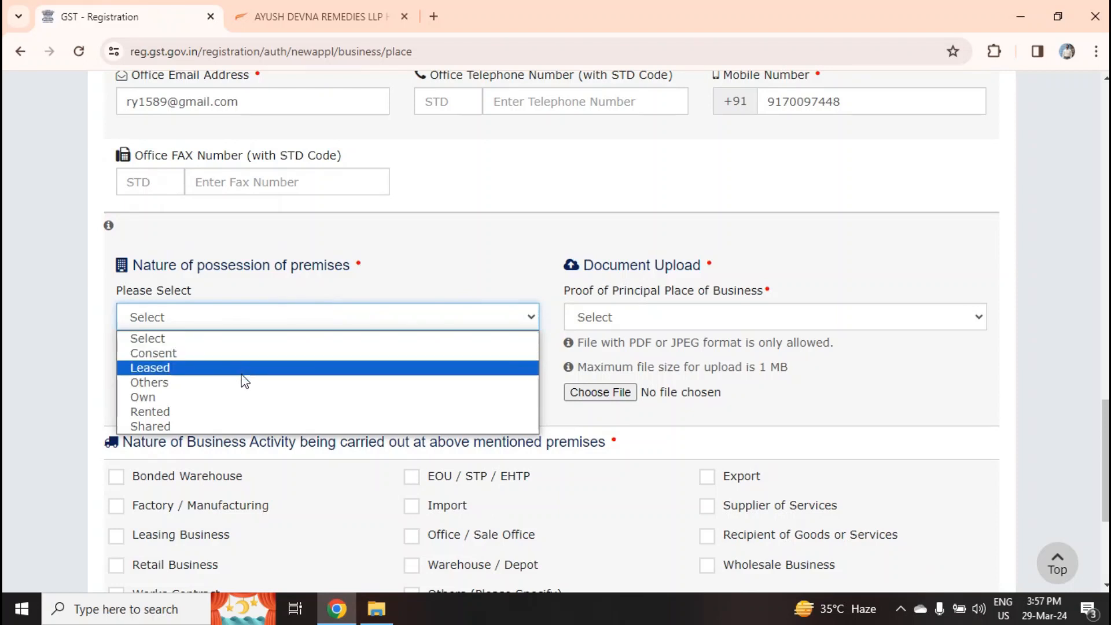
left_click(191, 403)
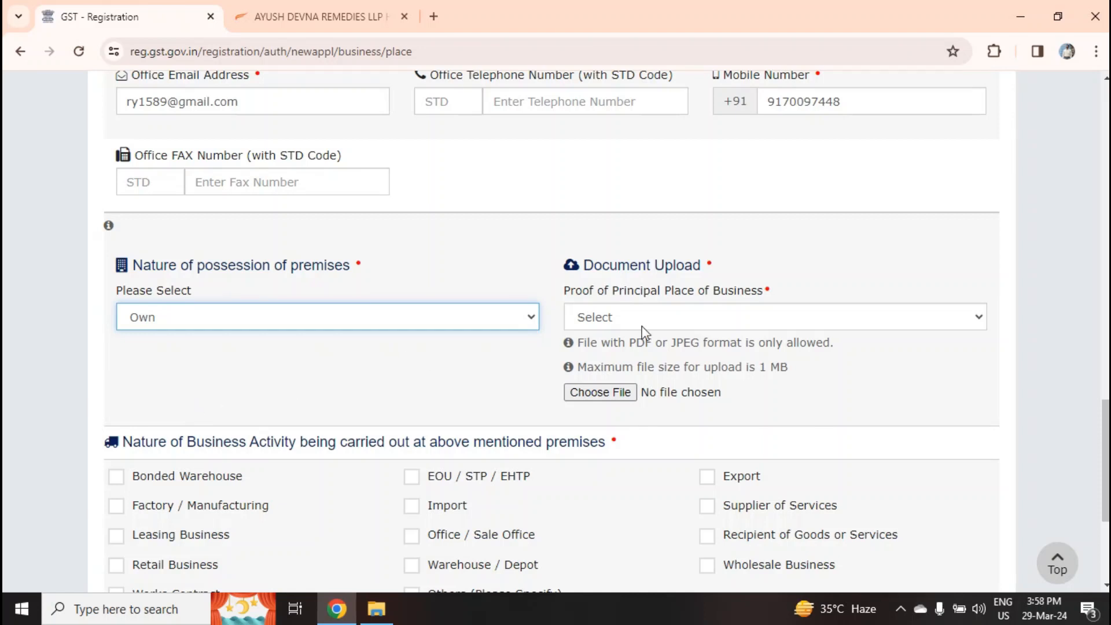
left_click(678, 323)
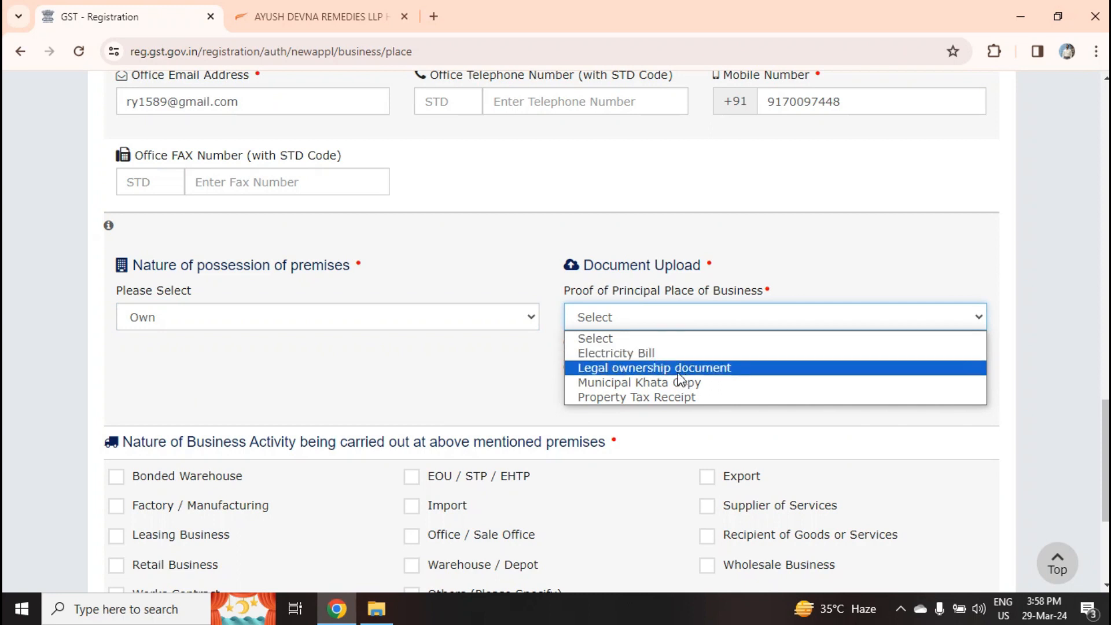
left_click(644, 356)
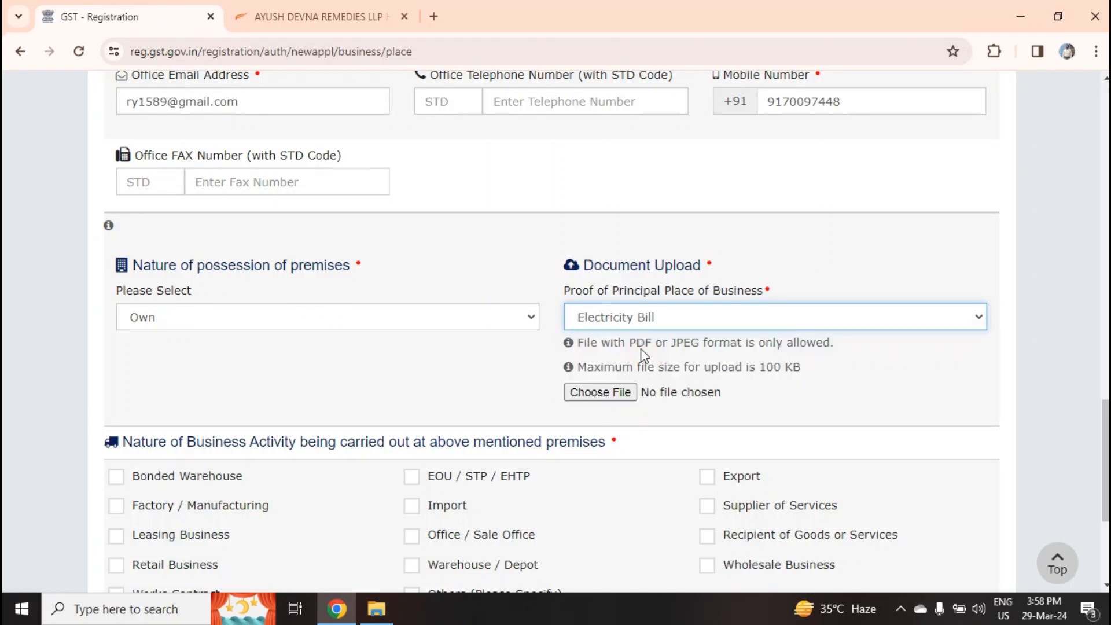
left_click(632, 392)
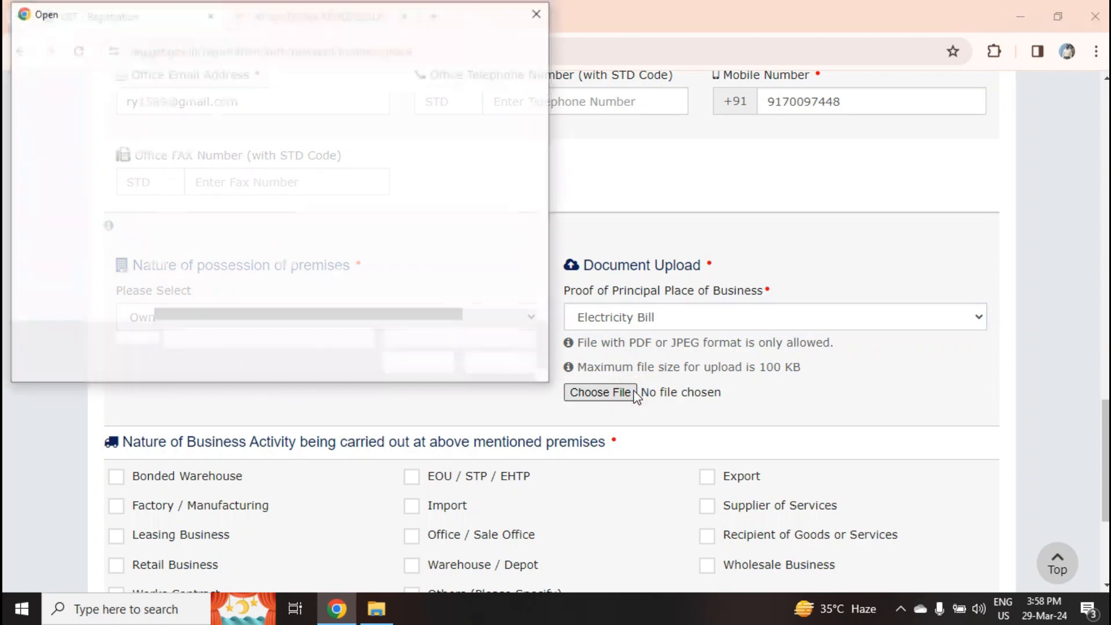
left_click(210, 304)
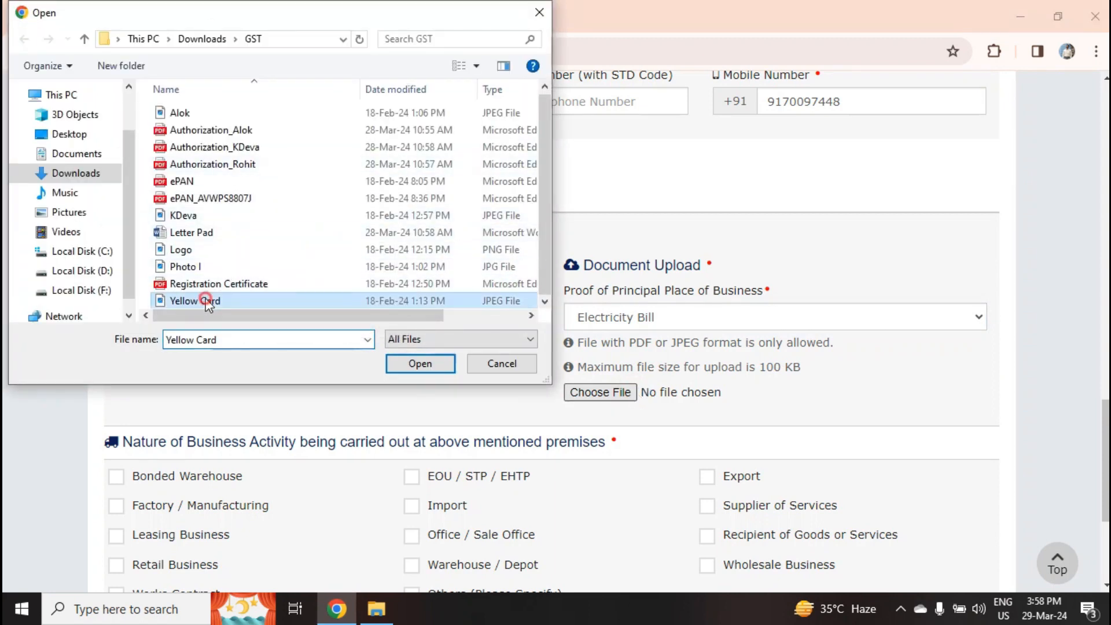
left_click(419, 364)
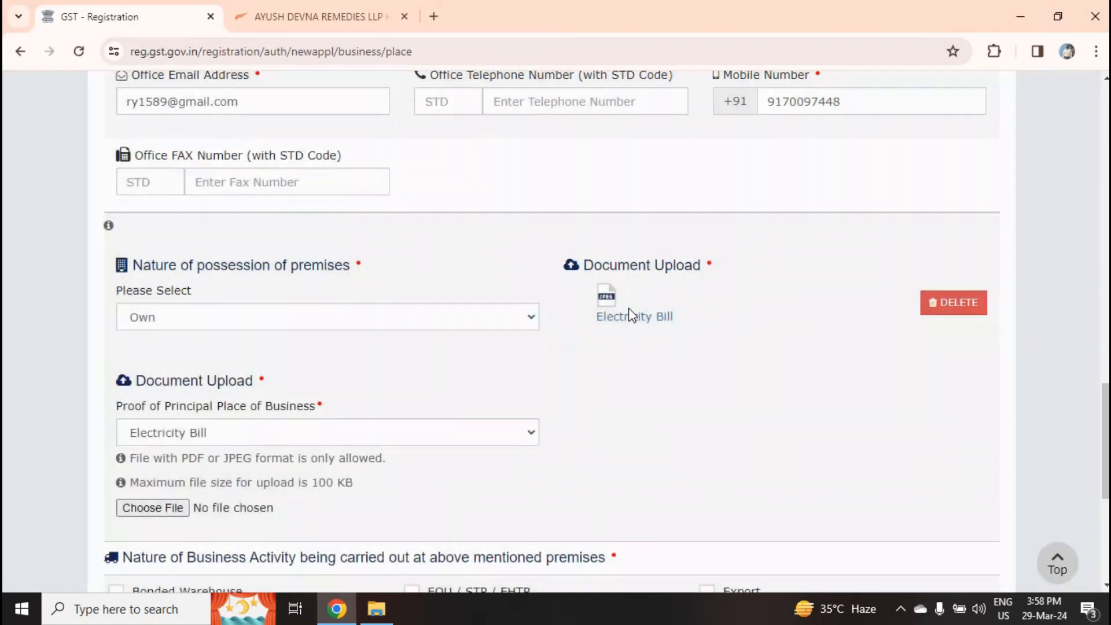
Leave Electricity Bill as the second proof document type
scroll(616, 333, "down", 1)
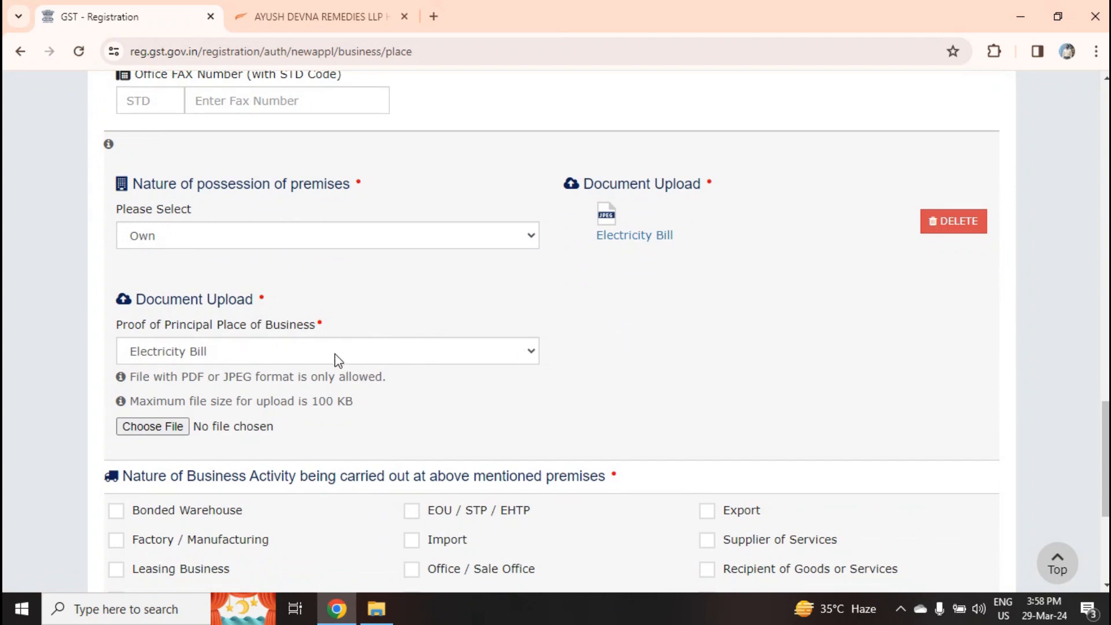
left_click(279, 360)
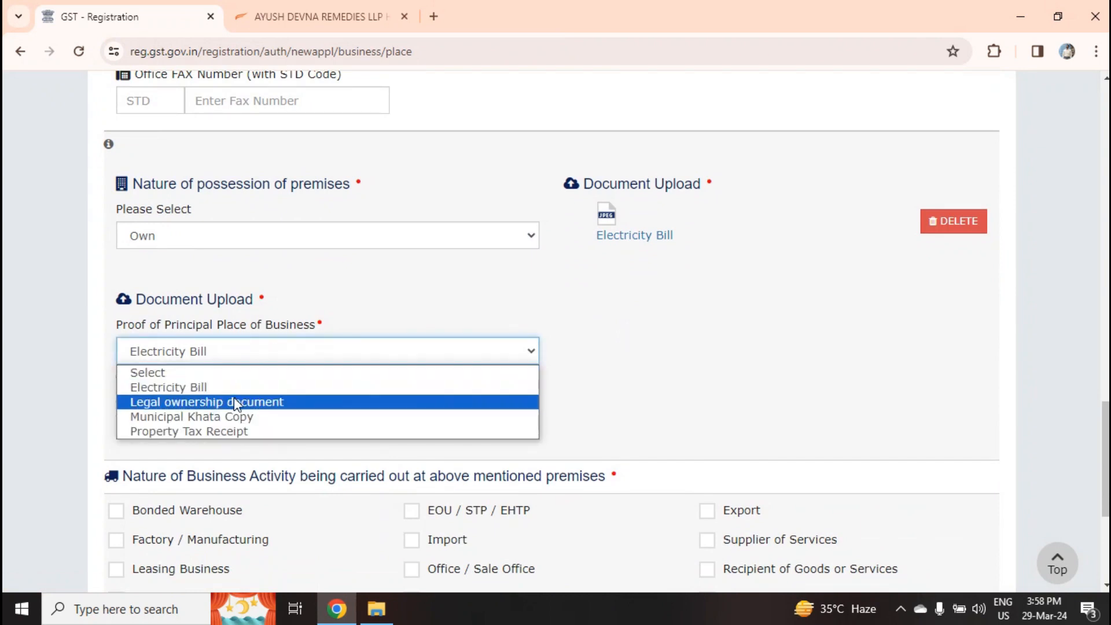
left_click(675, 309)
Mark Retail Business and Works Contract as business activities and save the principal place details
scroll(727, 305, "down", 2)
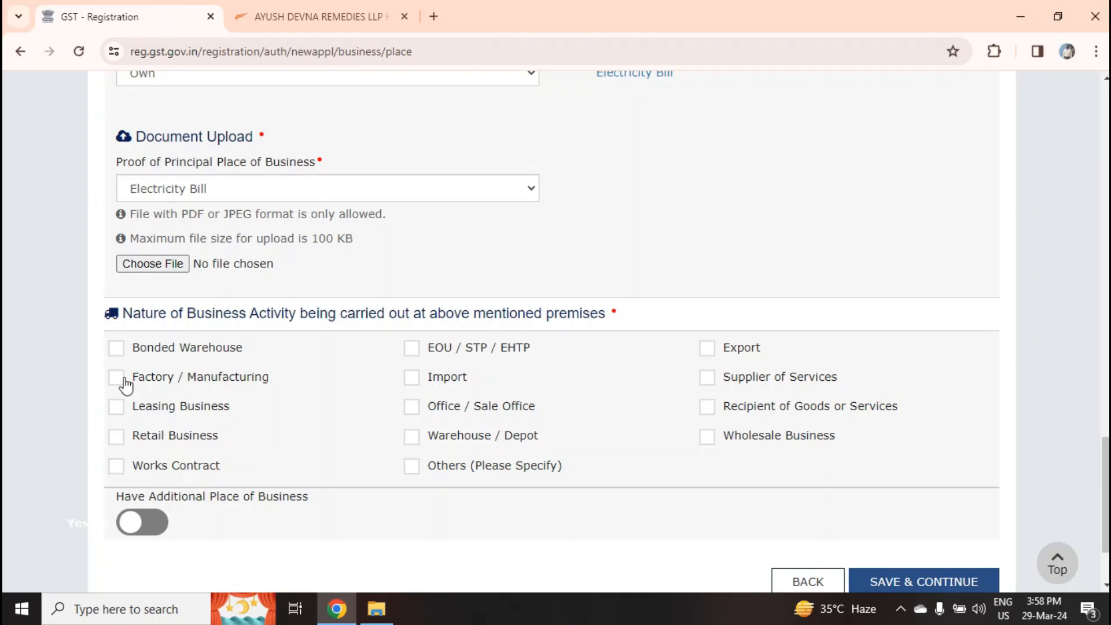
left_click(118, 441)
left_click(120, 470)
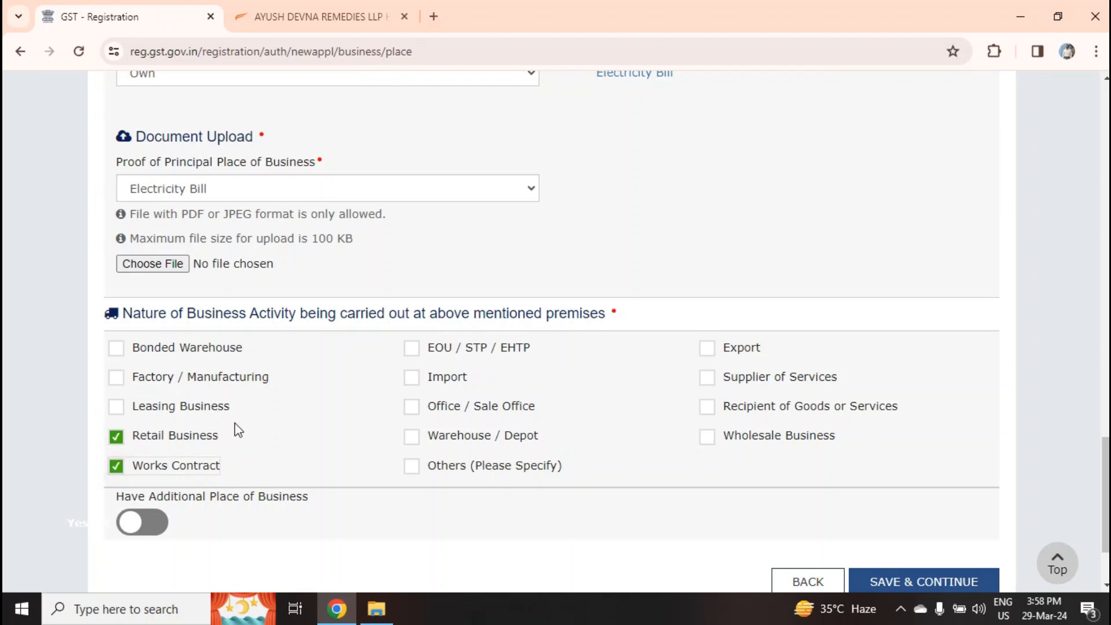
scroll(223, 416, "down", 2)
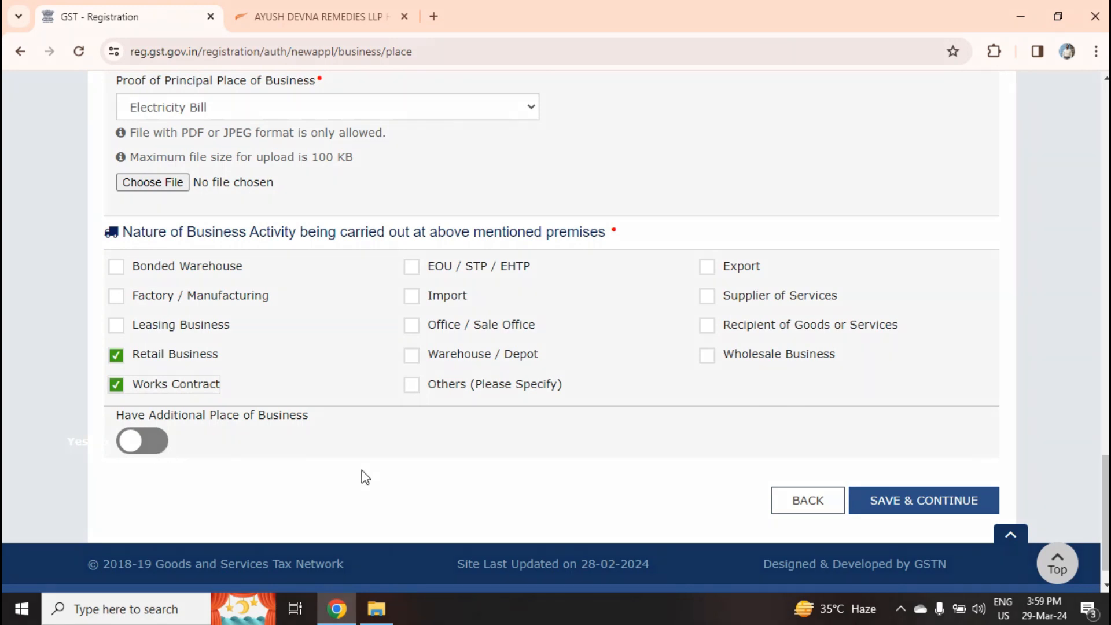
scroll(365, 477, "up", 1)
left_click(956, 552)
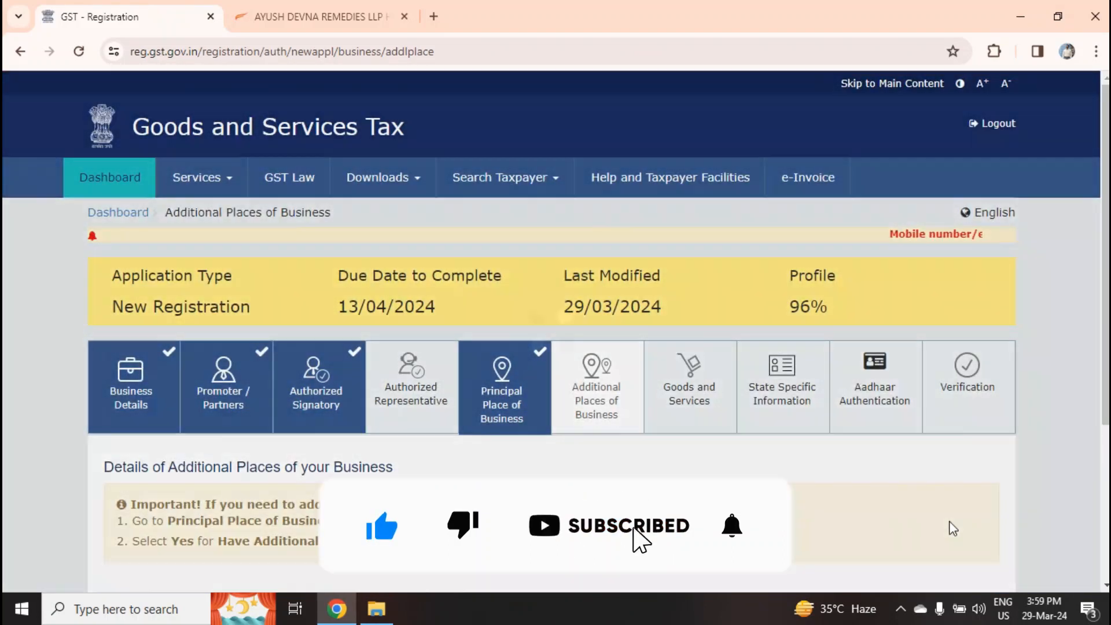
Continue past Additional Places of Business and open the Services tab of Goods and Services
scroll(694, 434, "down", 3)
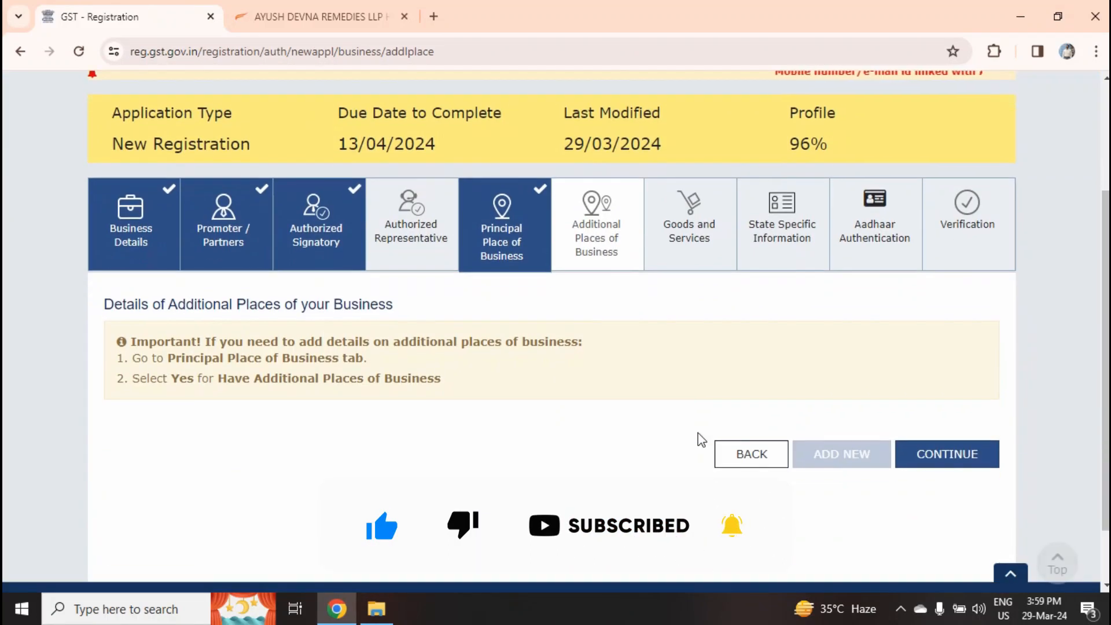
scroll(707, 377, "up", 3)
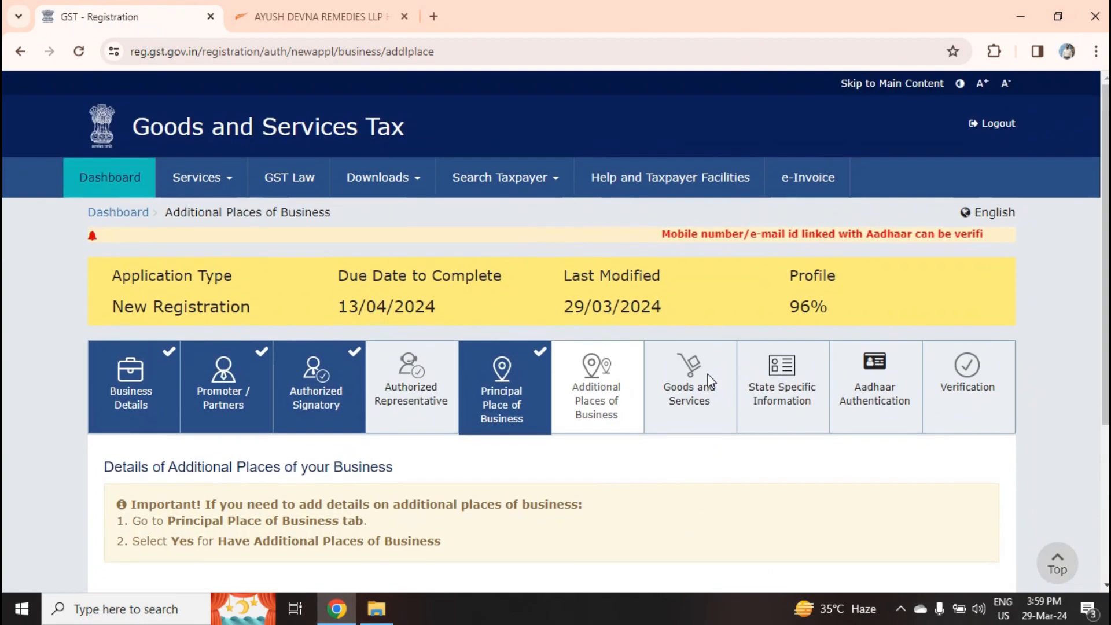
scroll(709, 382, "down", 4)
scroll(949, 550, "up", 3)
left_click(953, 545)
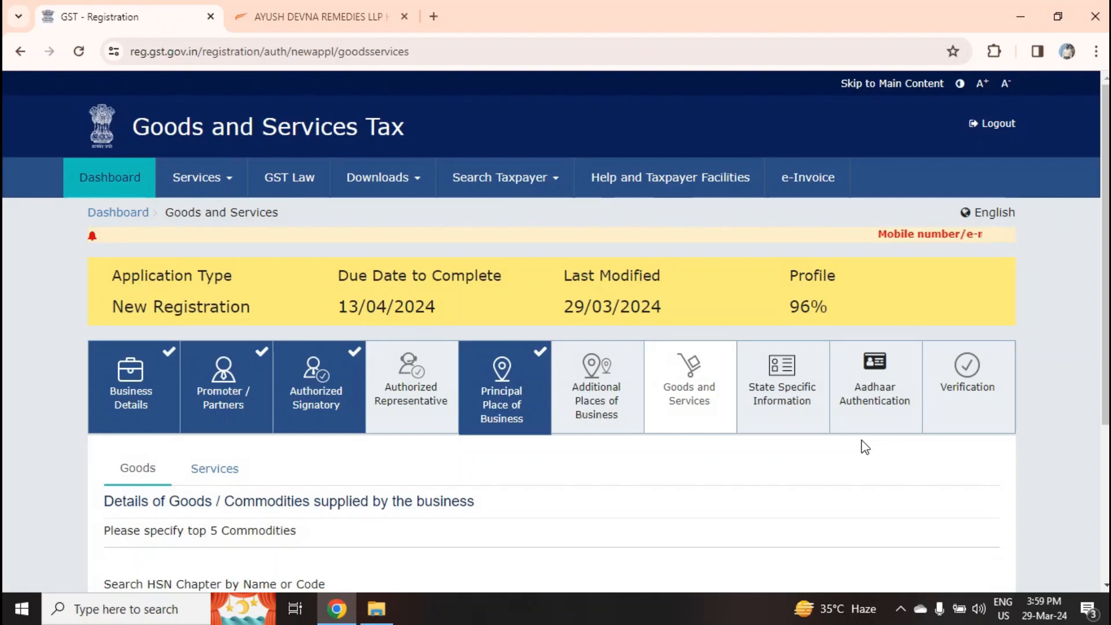
scroll(695, 399, "down", 1)
left_click(219, 388)
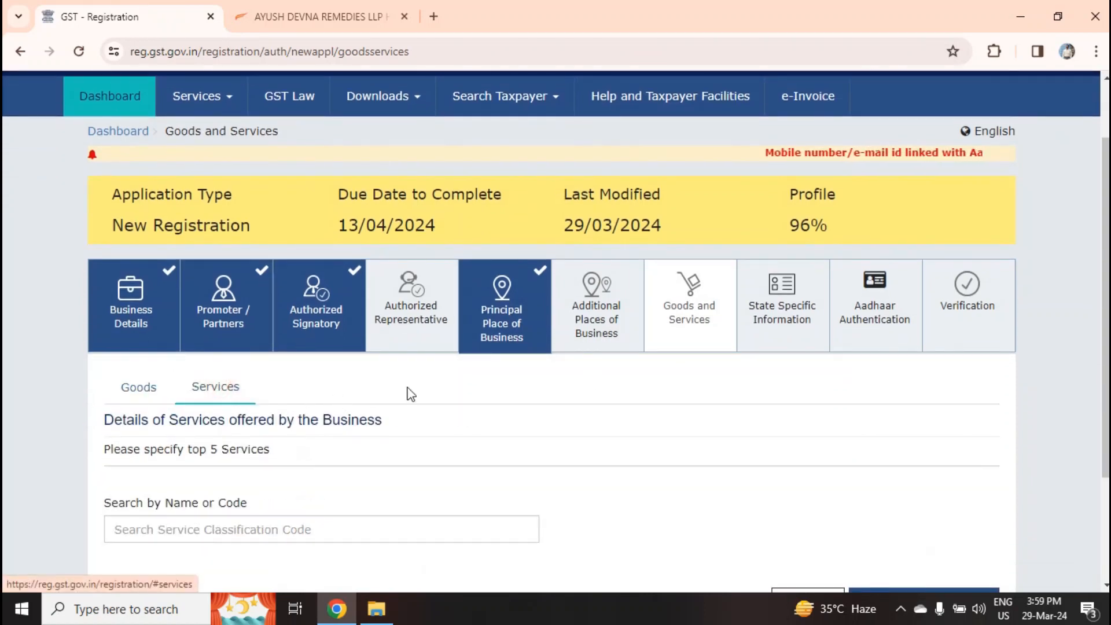
Add service code 99 All Services and save the Goods and Services section
scroll(411, 394, "down", 1)
left_click(257, 448)
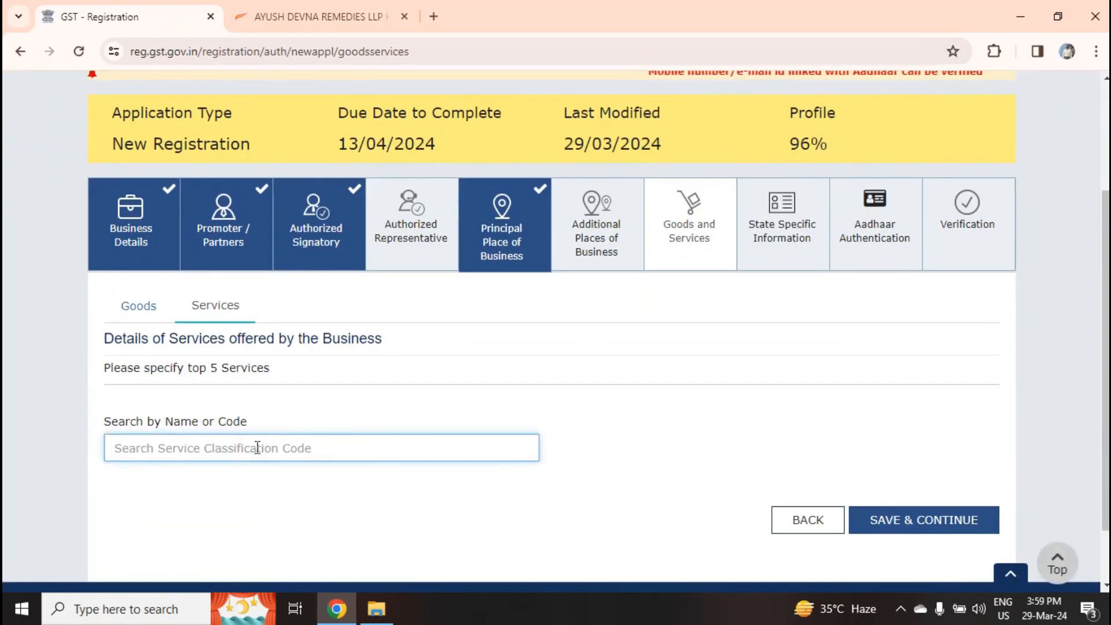
type("99")
left_click(143, 481)
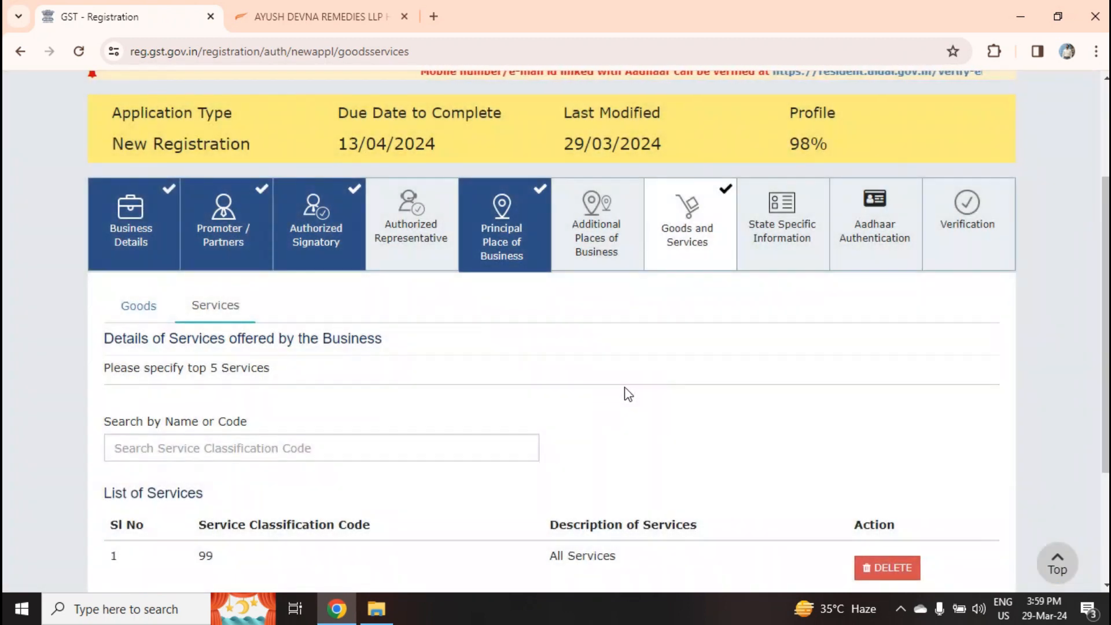
scroll(628, 394, "down", 3)
left_click(931, 466)
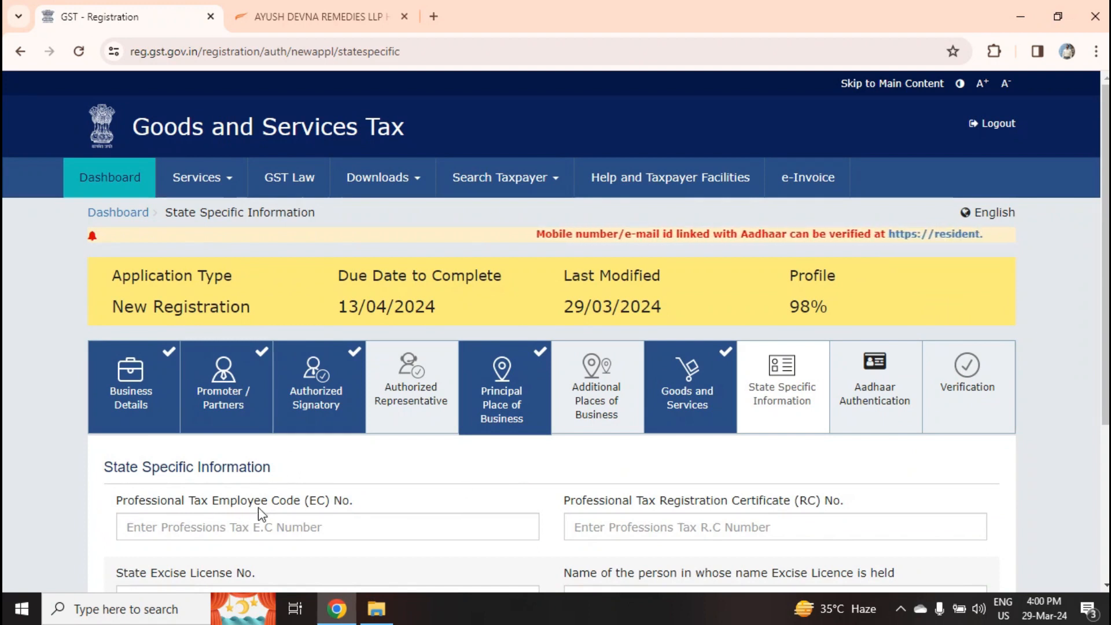
Save the State Specific Information section
scroll(260, 503, "down", 1)
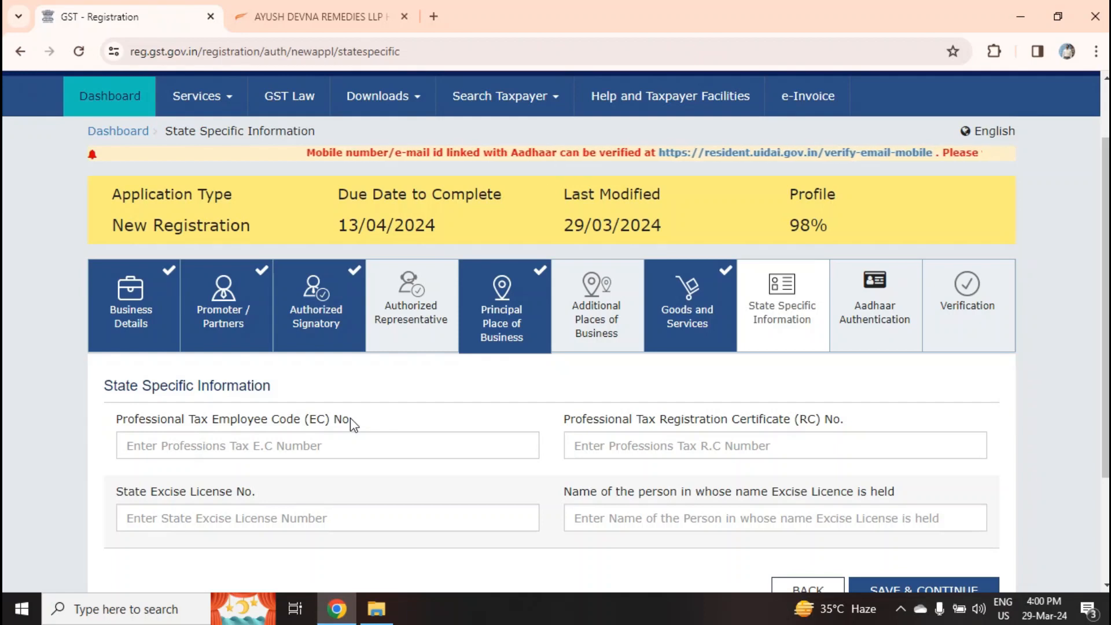
scroll(622, 434, "down", 1)
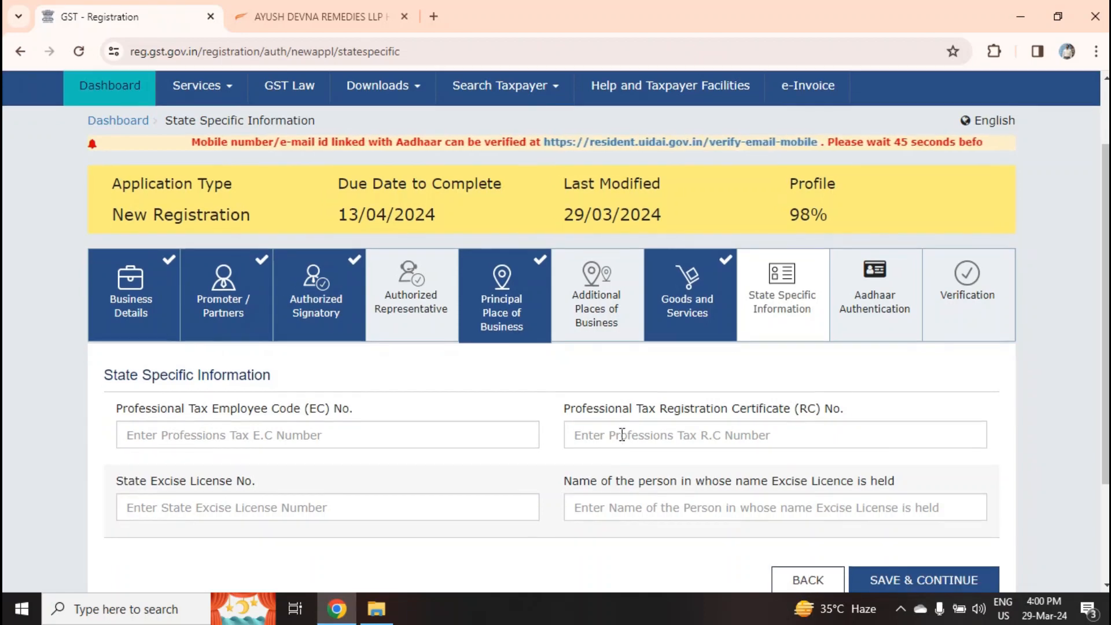
scroll(622, 434, "down", 1)
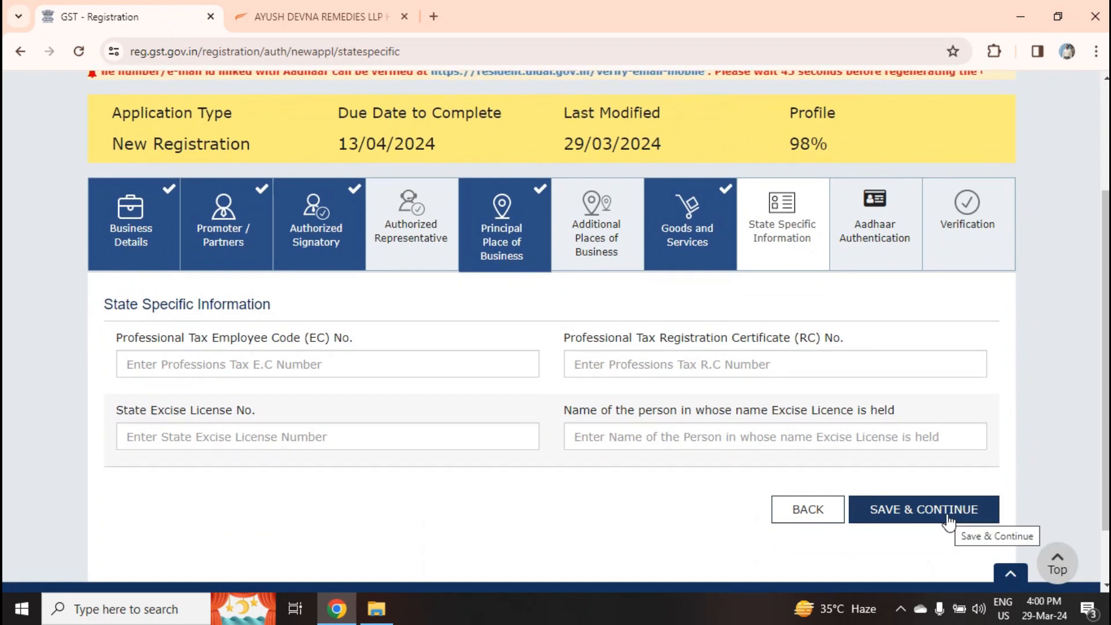
left_click(948, 519)
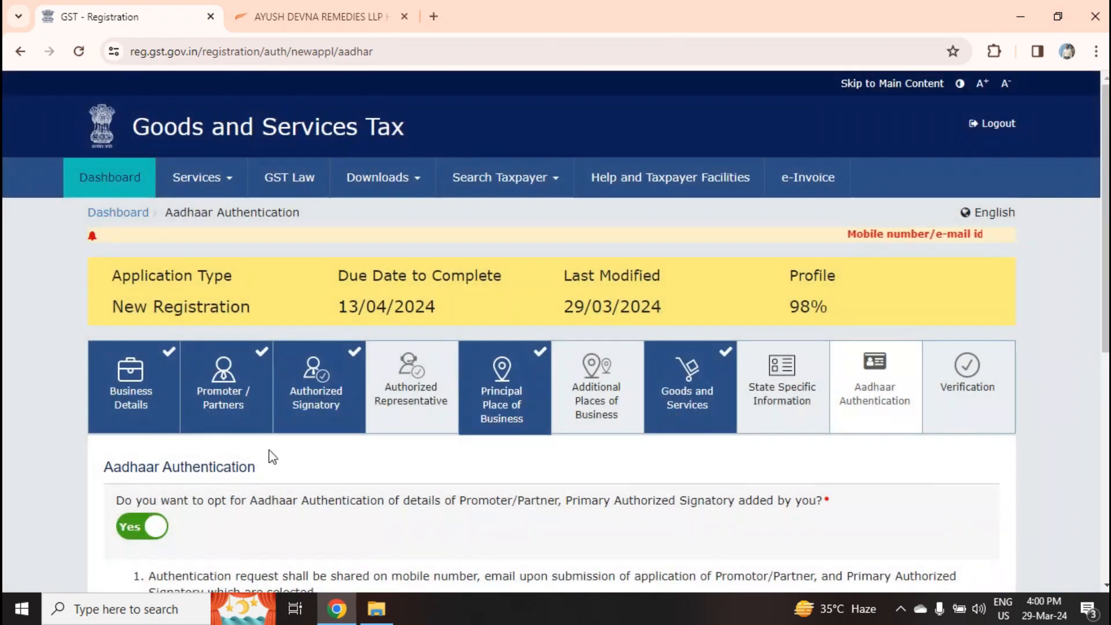
Save Aadhaar Authentication with Yes and acknowledge the warning dialog
scroll(614, 474, "down", 3)
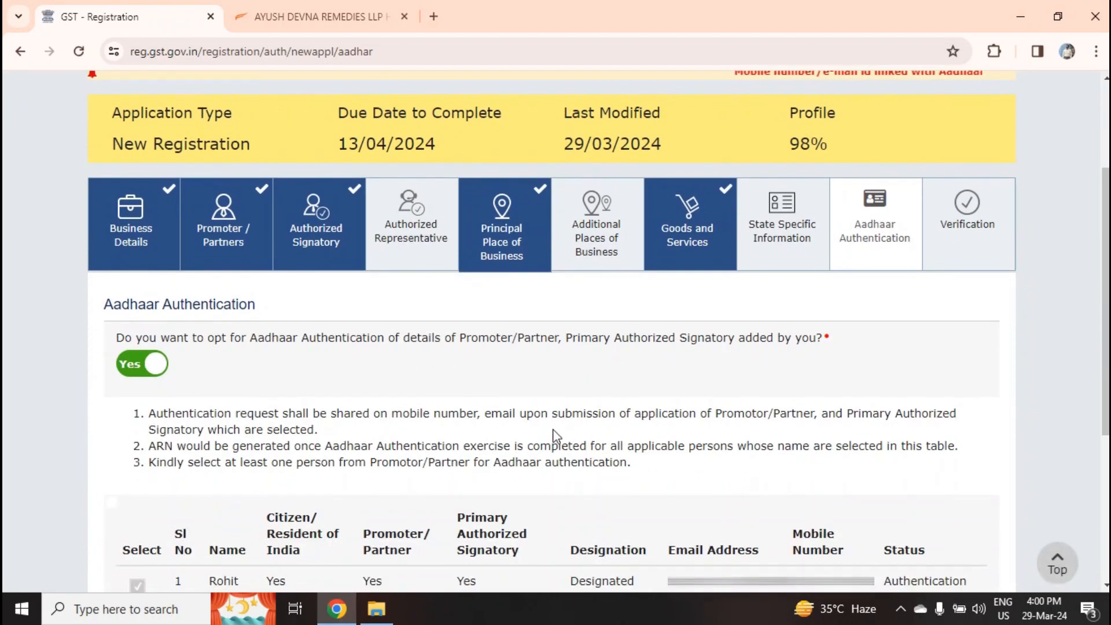
scroll(413, 384, "down", 1)
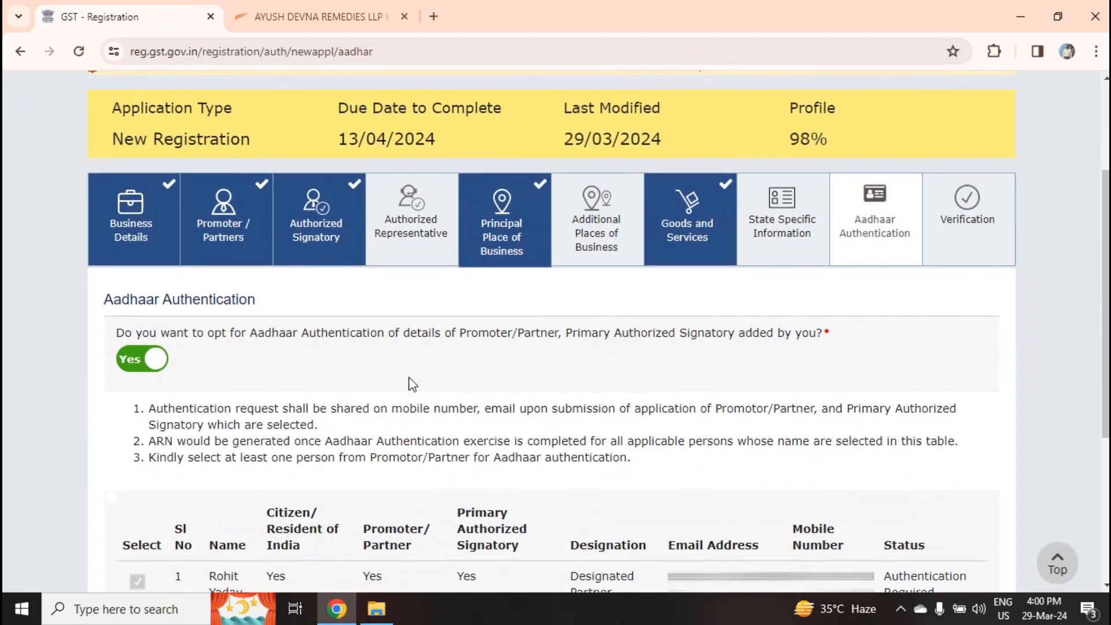
scroll(413, 385, "down", 3)
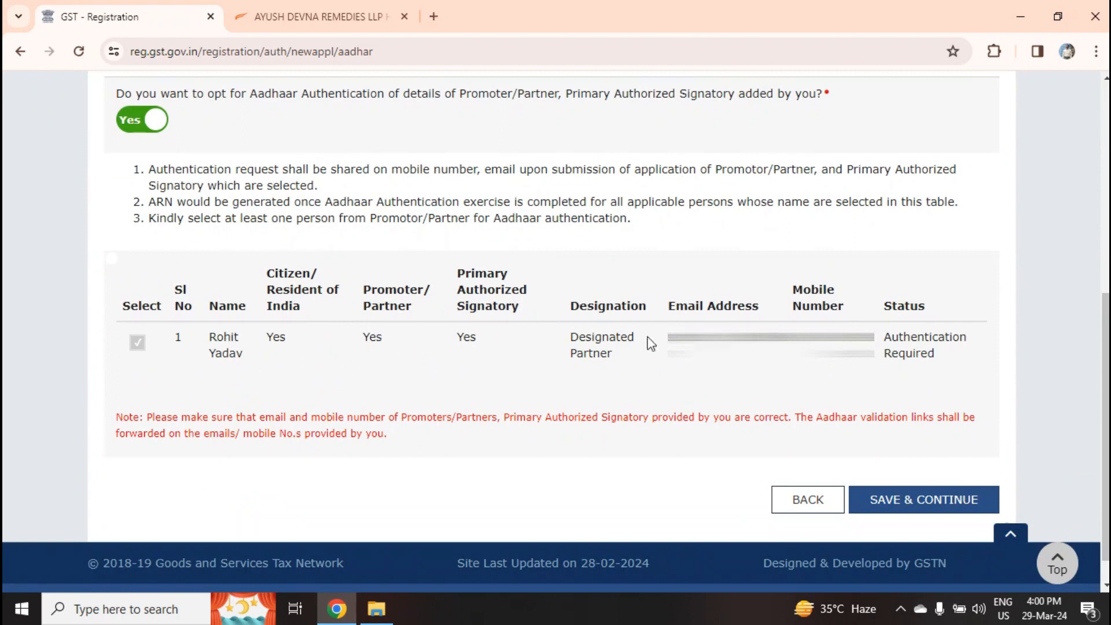
scroll(684, 310, "up", 3)
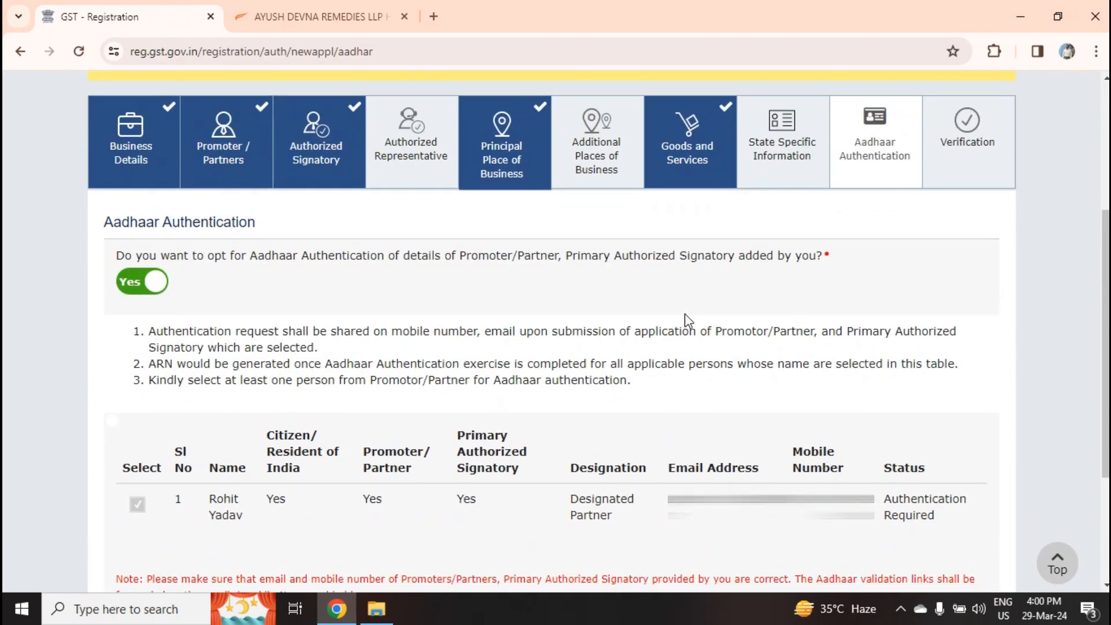
scroll(685, 314, "down", 3)
left_click(922, 499)
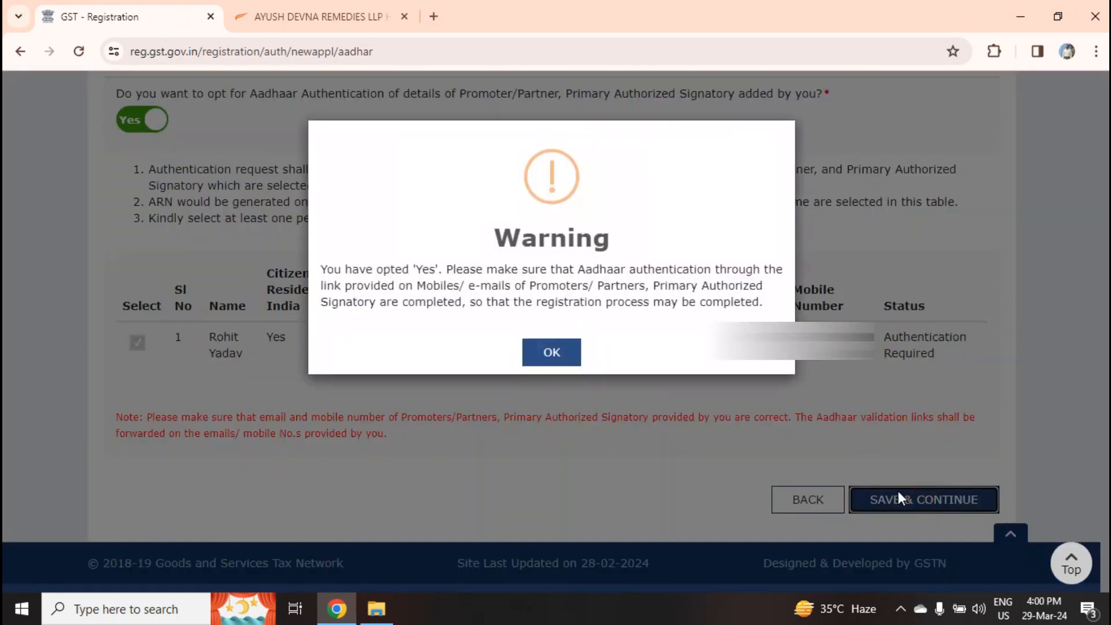
left_click(565, 365)
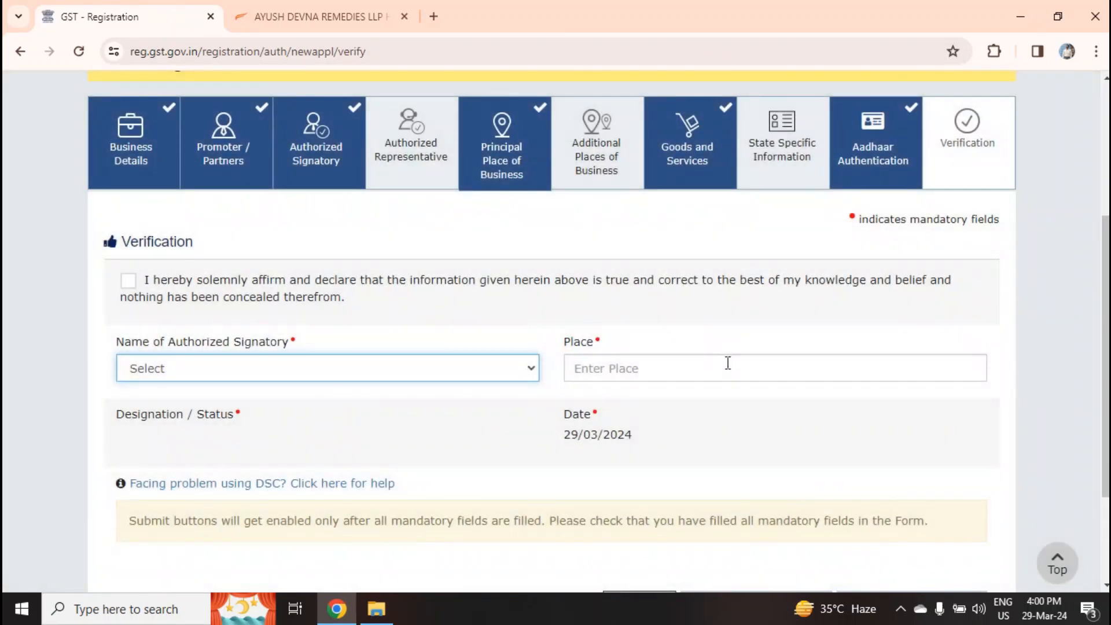
Tick the declaration, choose the Designated Partner signatory, set Place to Varanasi, then switch to Gmail
left_click(129, 281)
left_click(300, 370)
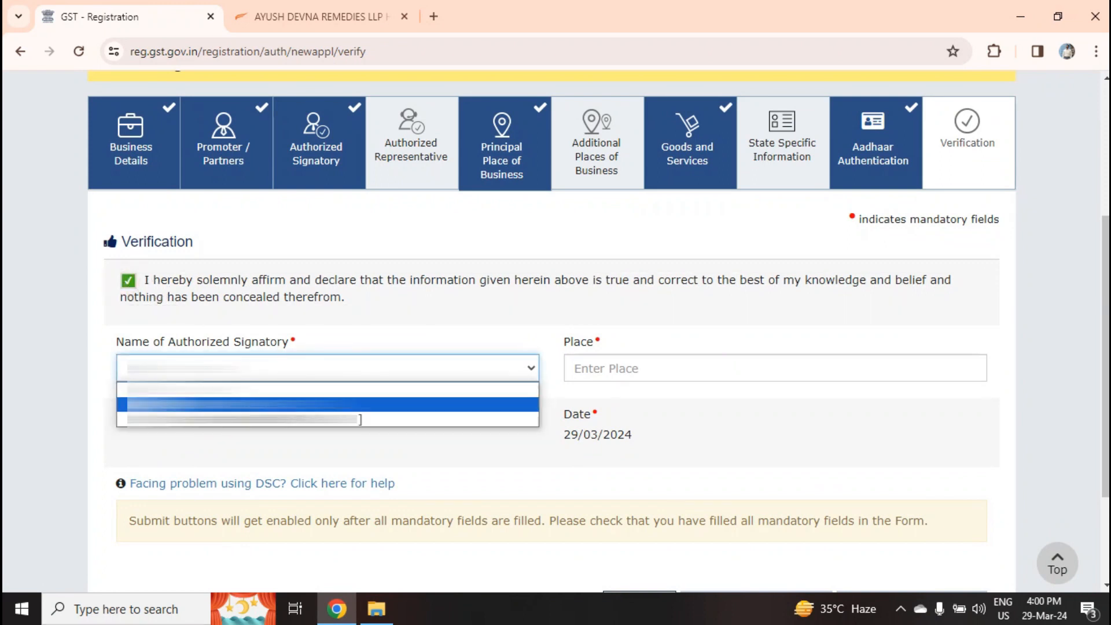
left_click(303, 404)
left_click(624, 373)
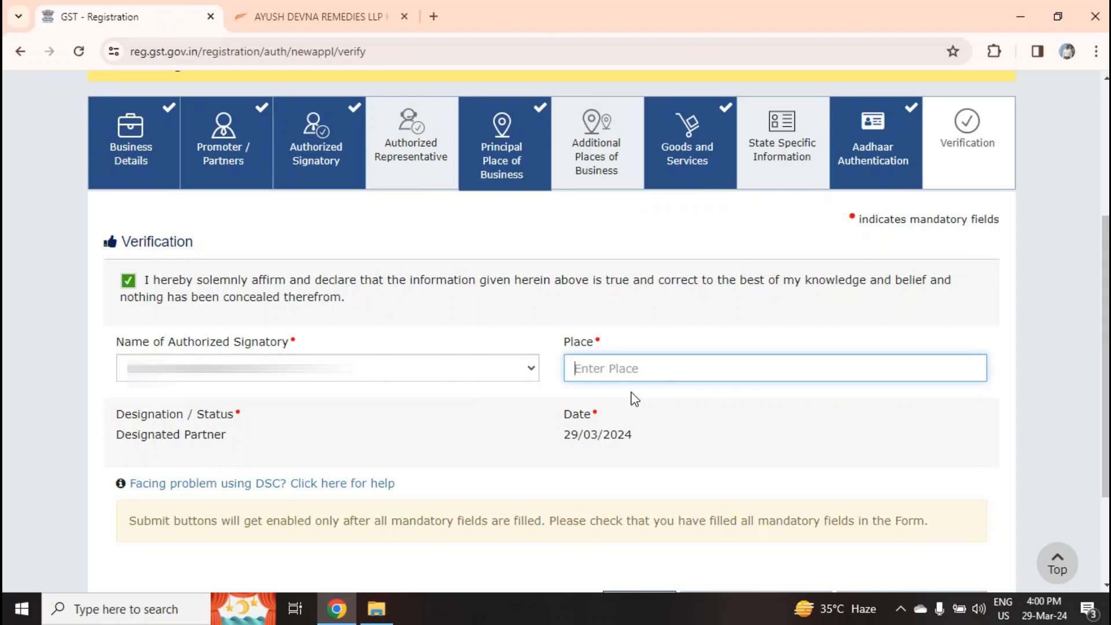
type("Varanasi")
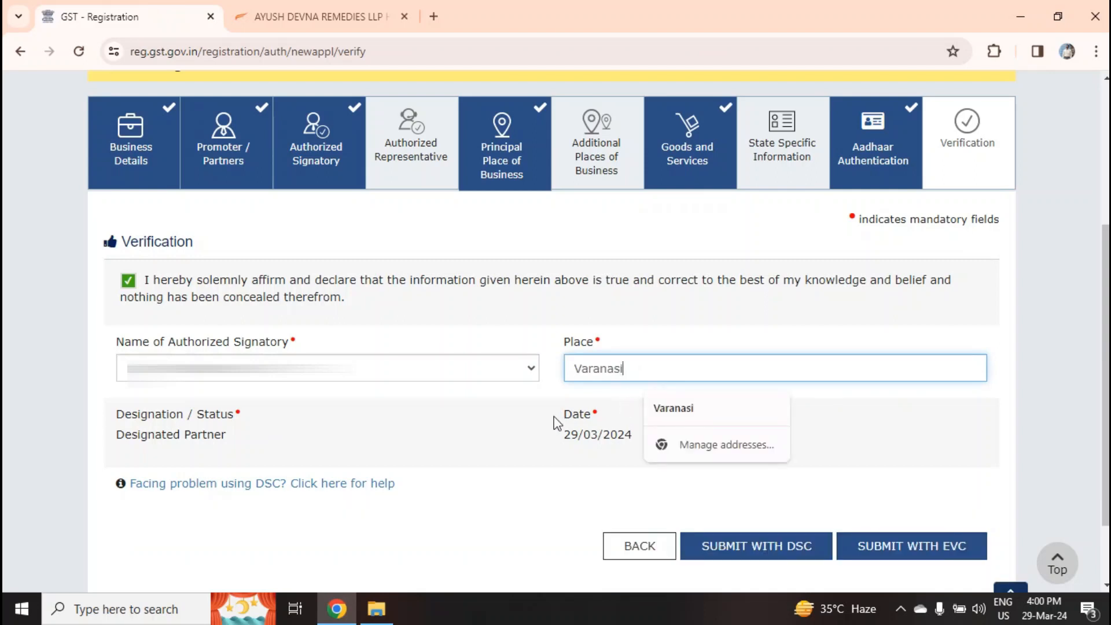
left_click(557, 401)
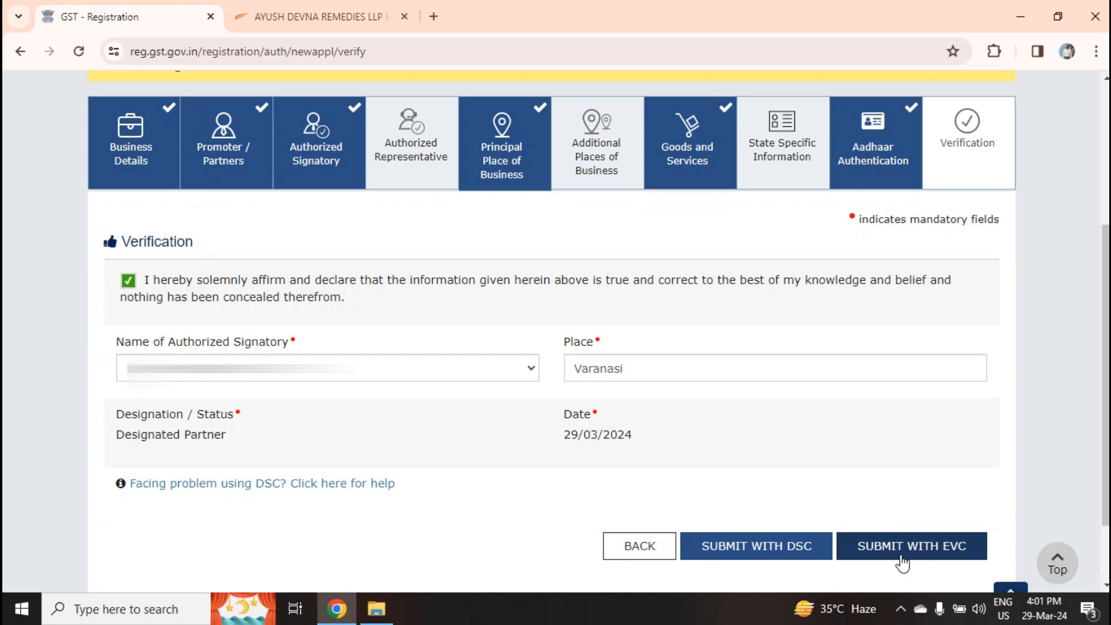
scroll(947, 483, "down", 2)
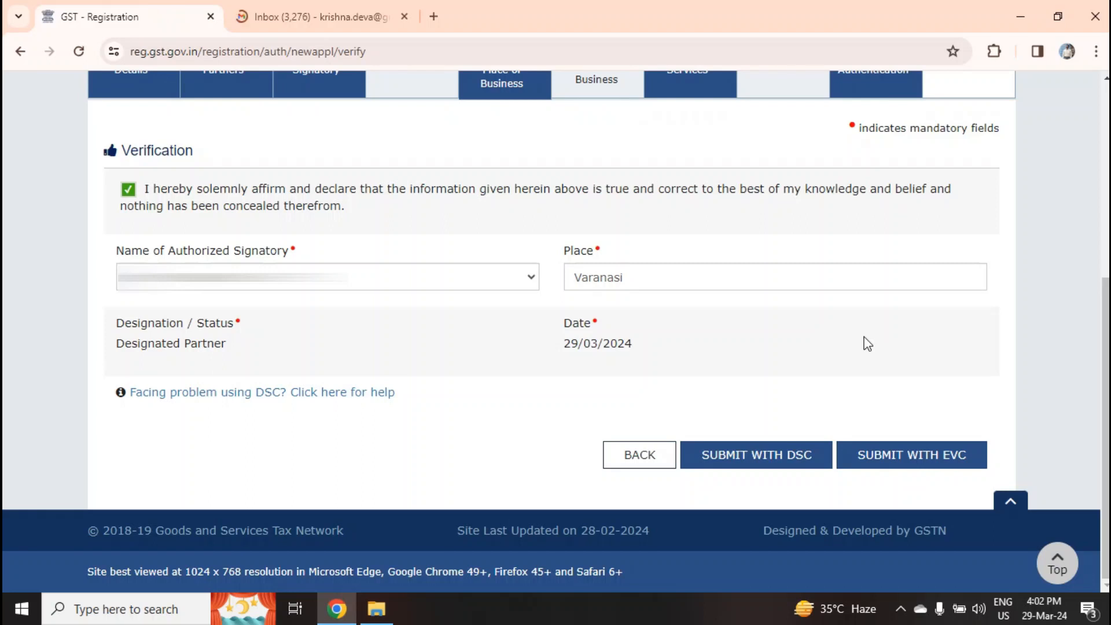
key("ctrl+Tab")
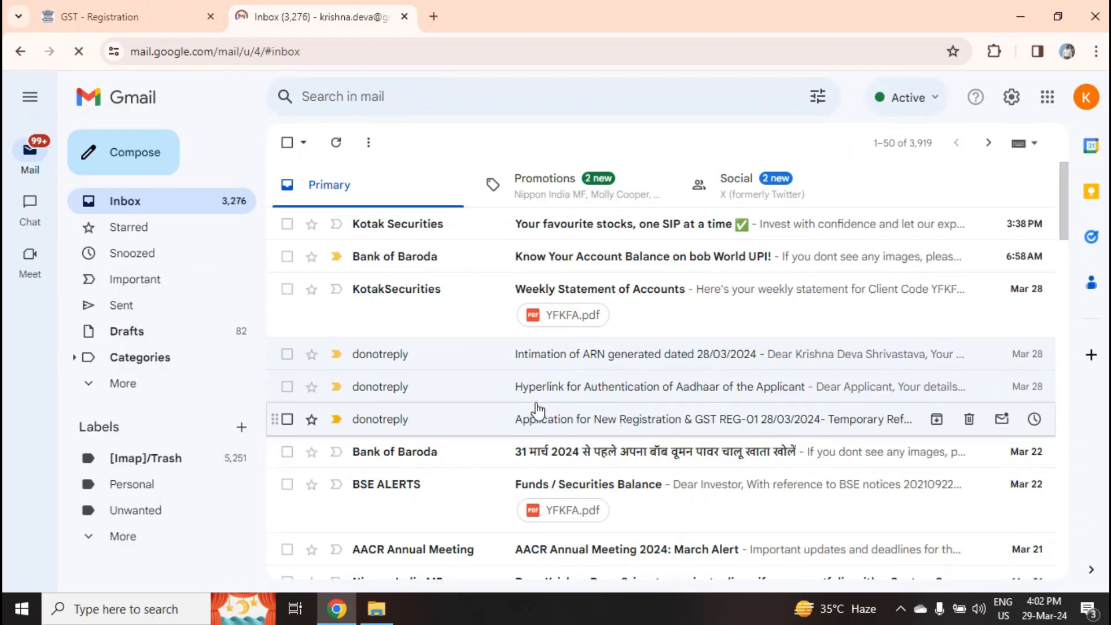
Open the Aadhaar authentication hyperlink email in Gmail
left_click(573, 392)
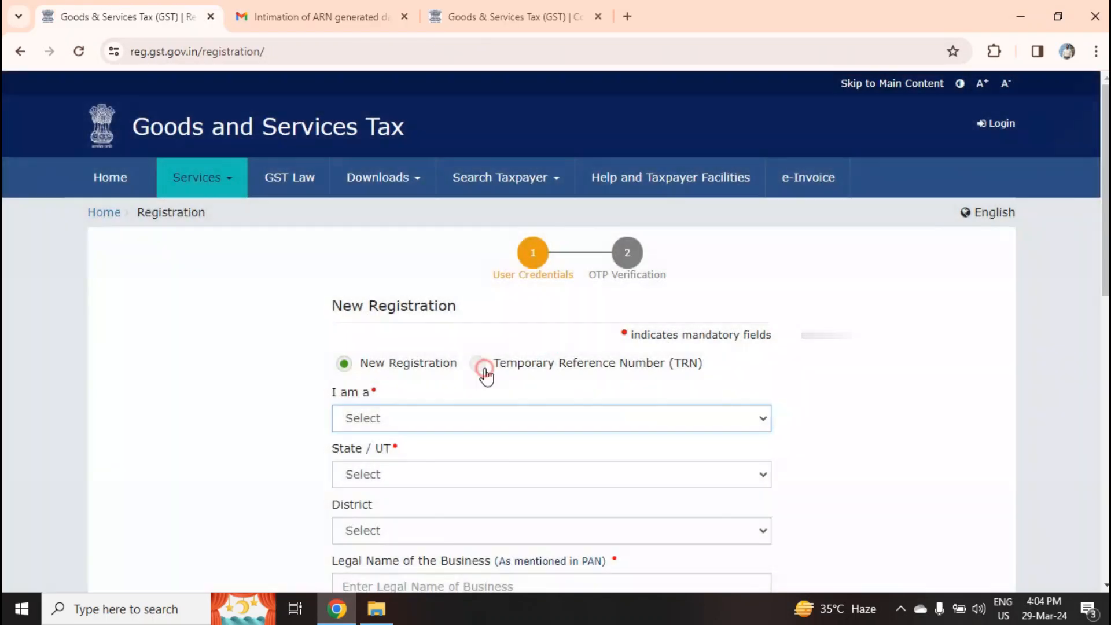
Choose the TRN login option and copy the temporary reference number from its Gmail email
left_click(484, 369)
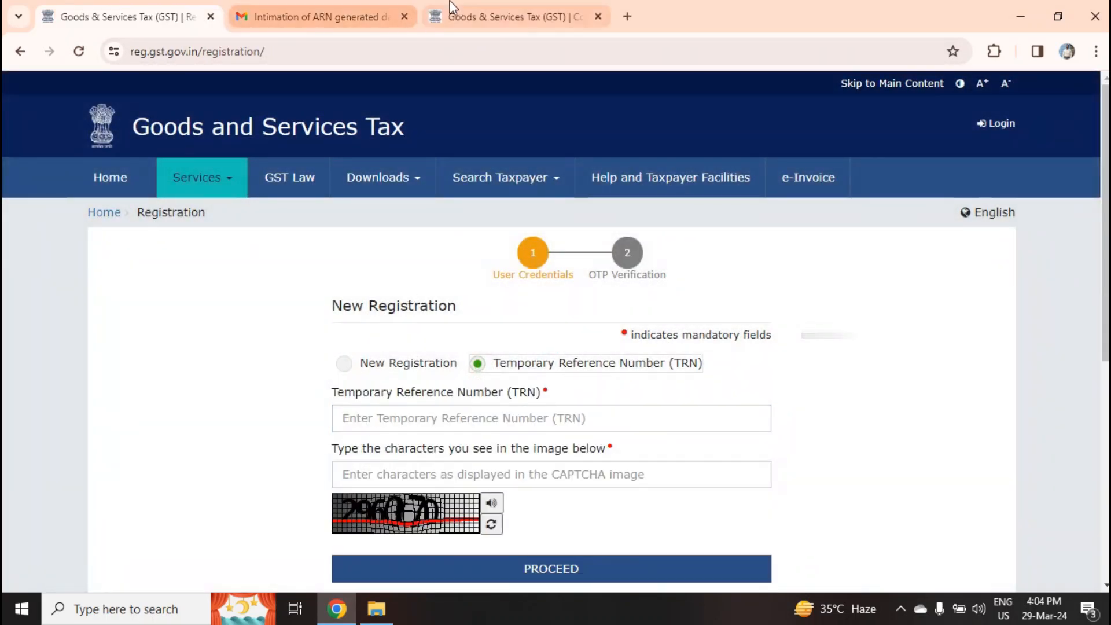
left_click(342, 16)
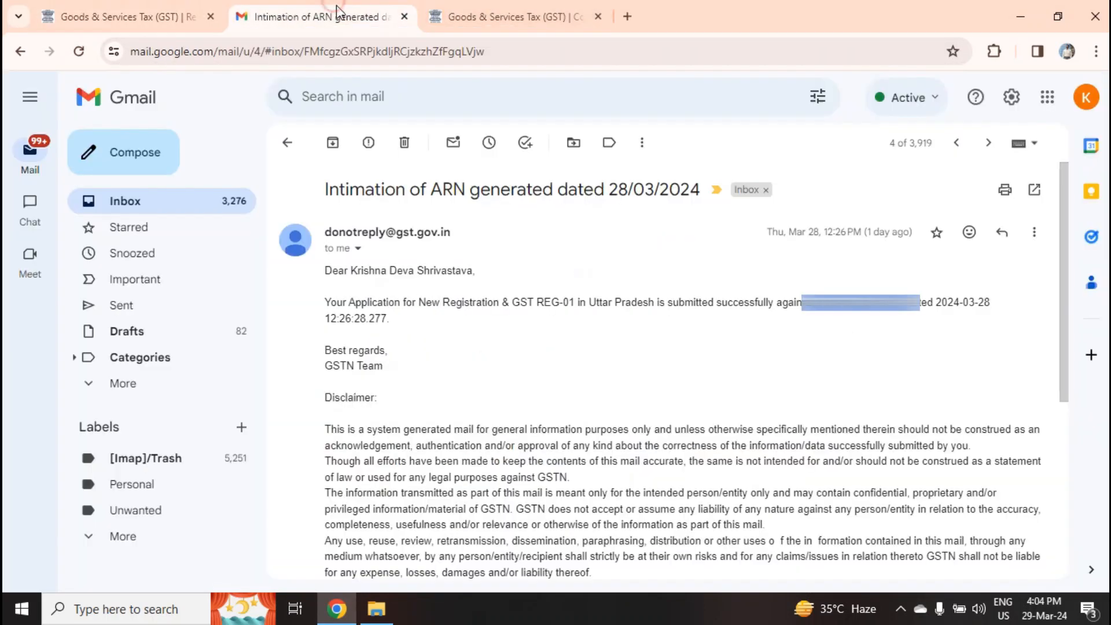
left_click(131, 203)
left_click(585, 427)
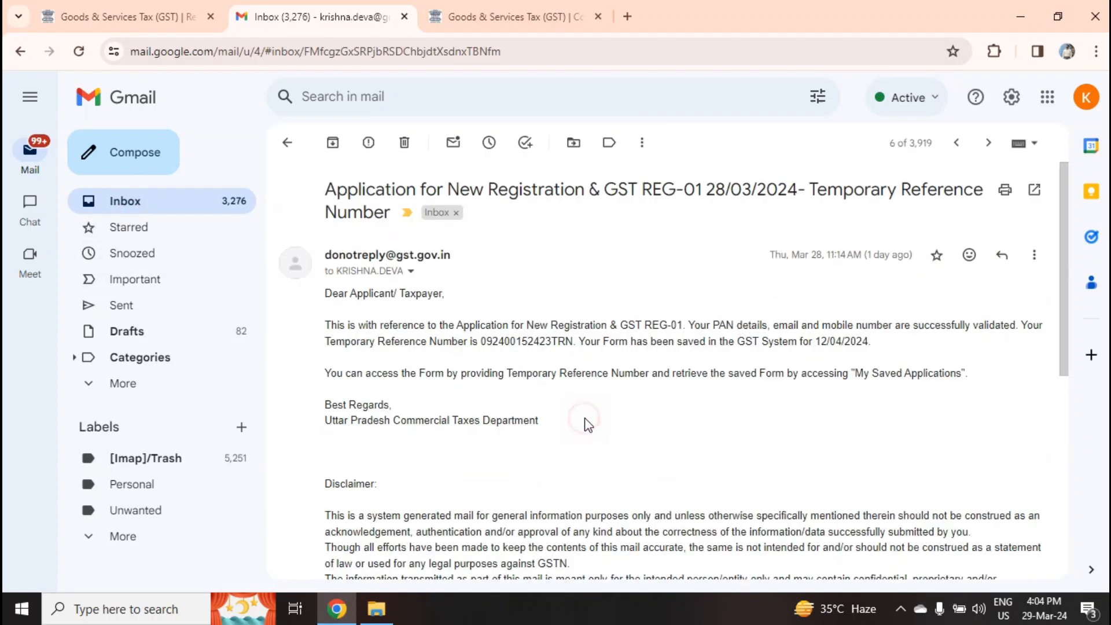
double_click(512, 347)
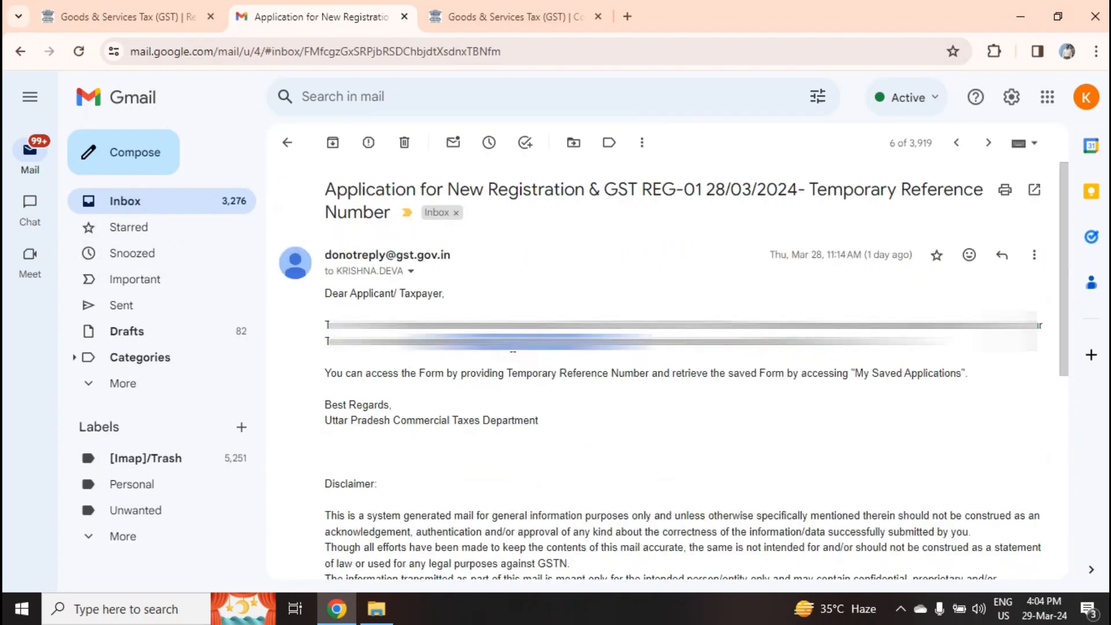
Paste the TRN, enter the CAPTCHA, proceed, and return to the Gmail inbox
left_click(144, 9)
left_click(518, 422)
key("ctrl+v")
left_click(408, 472)
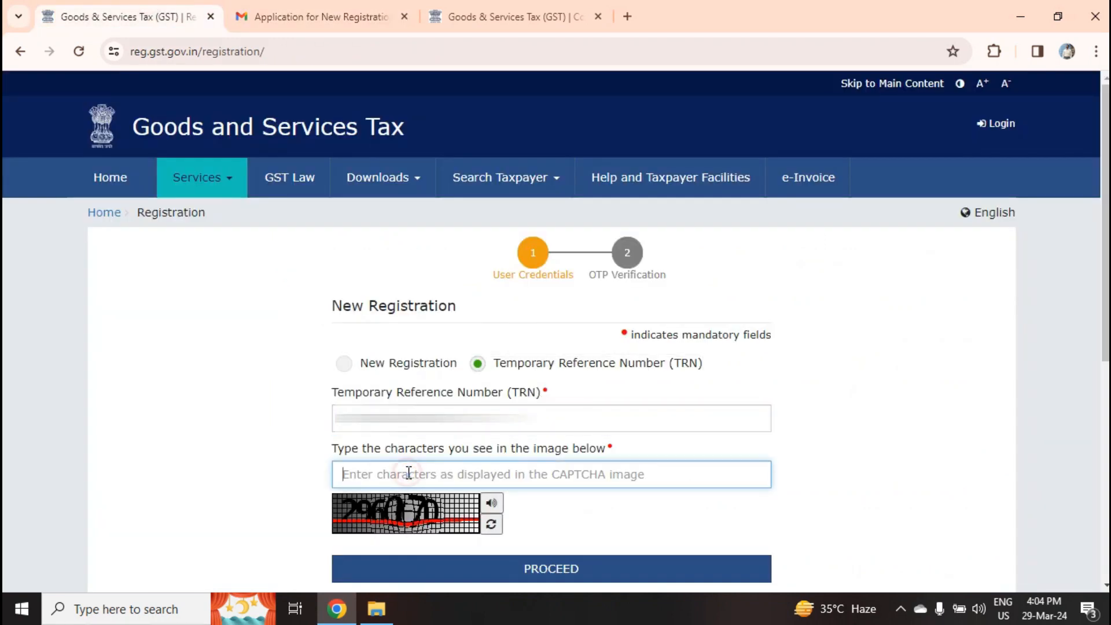
type("296070")
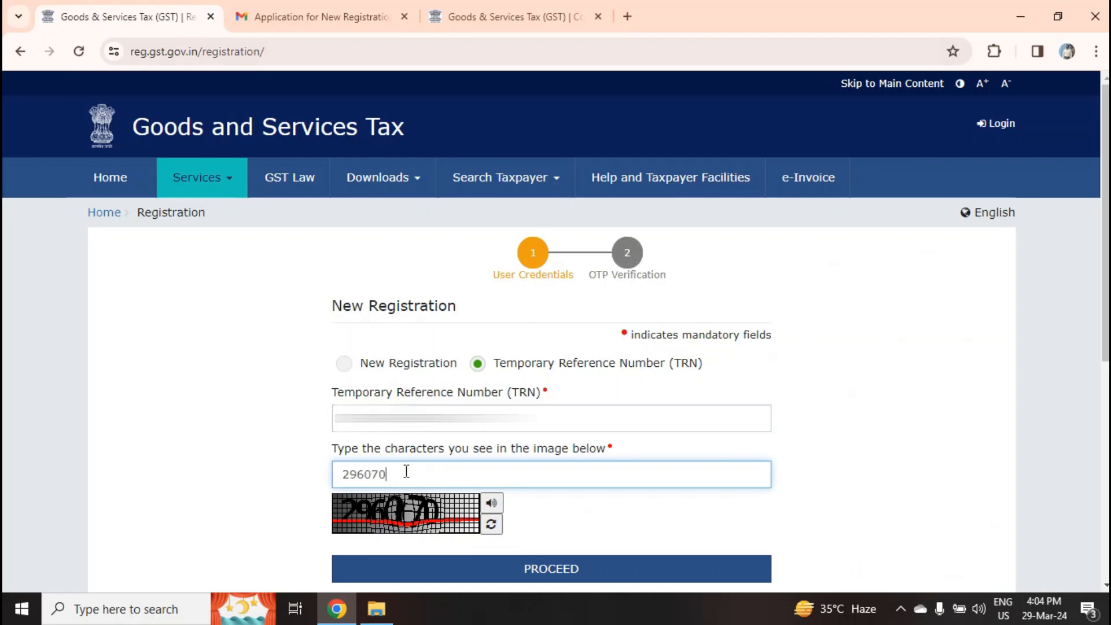
left_click(512, 578)
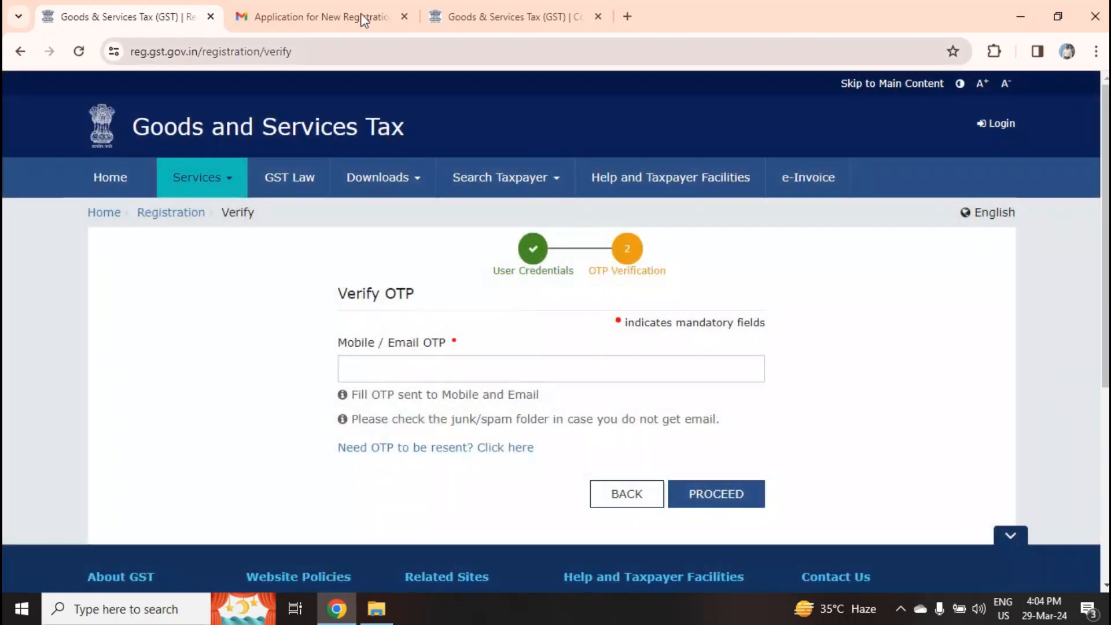
left_click(339, 9)
left_click(149, 203)
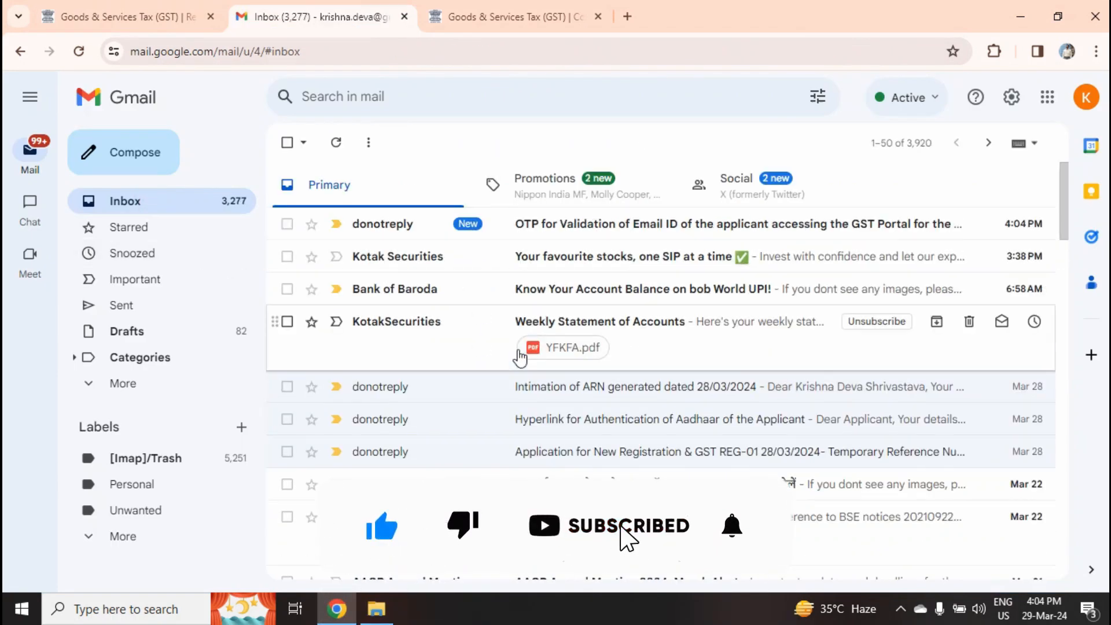
Close the extra GST tab, copy the OTP from the validation email, and focus the OTP field
left_click(598, 16)
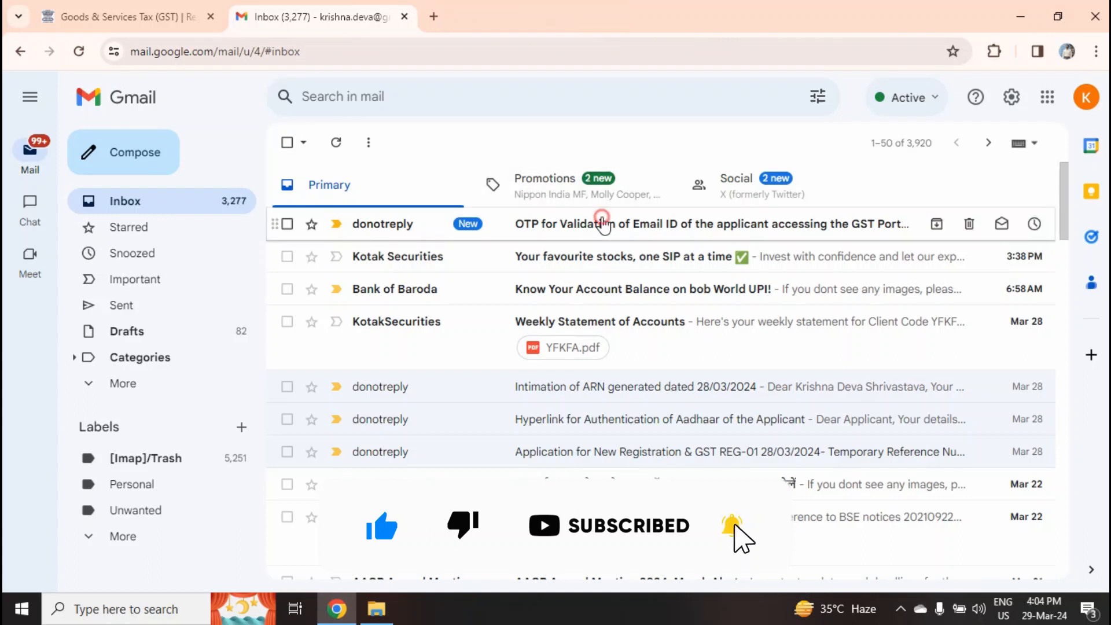
left_click(598, 223)
double_click(619, 357)
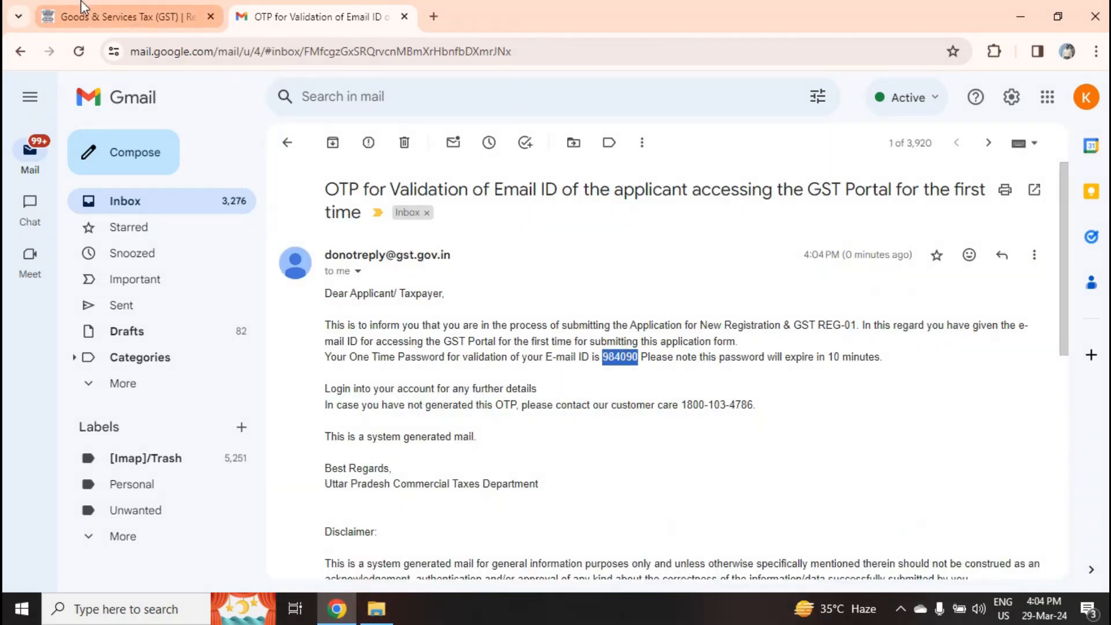
left_click(121, 17)
left_click(462, 367)
Paste the OTP, proceed to the dashboard, decline Chrome's password prompt, then return to Gmail
key("ctrl+v")
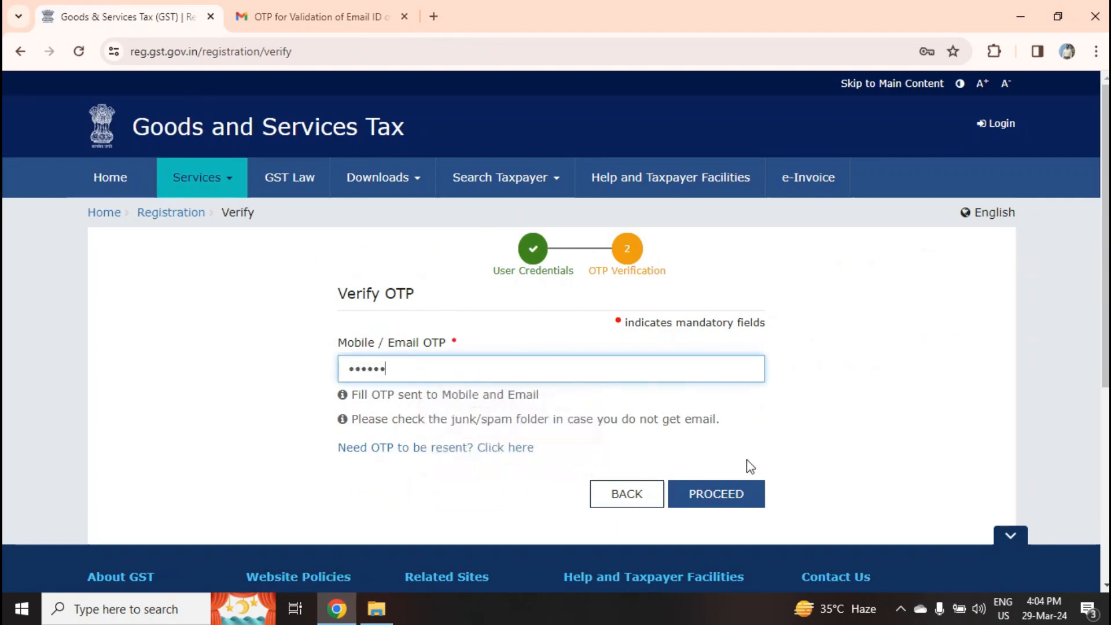
left_click(730, 488)
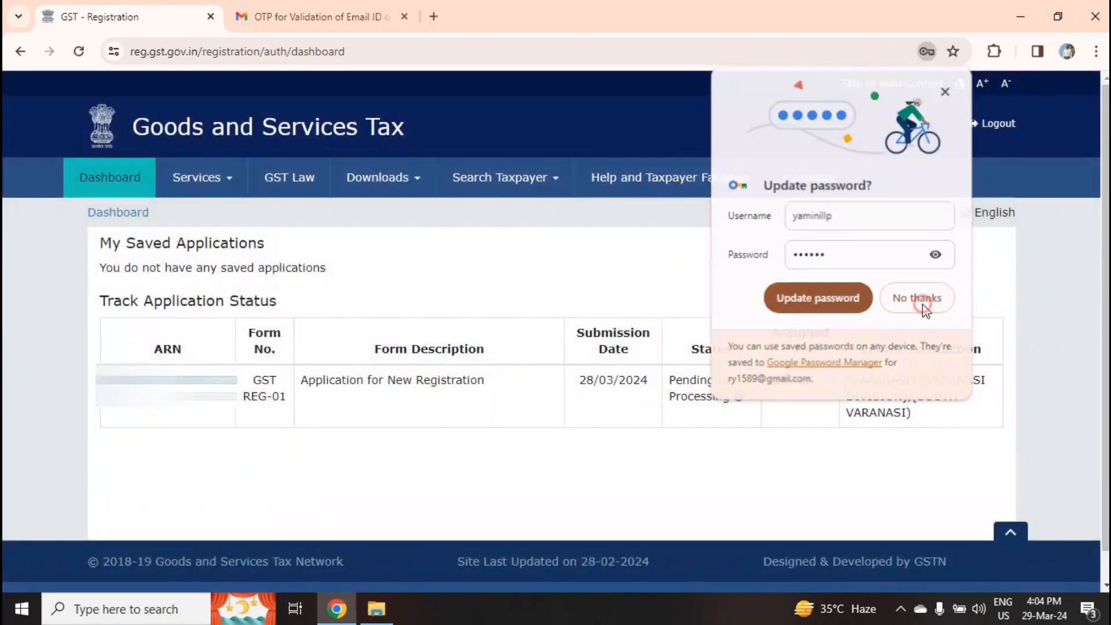
left_click(917, 298)
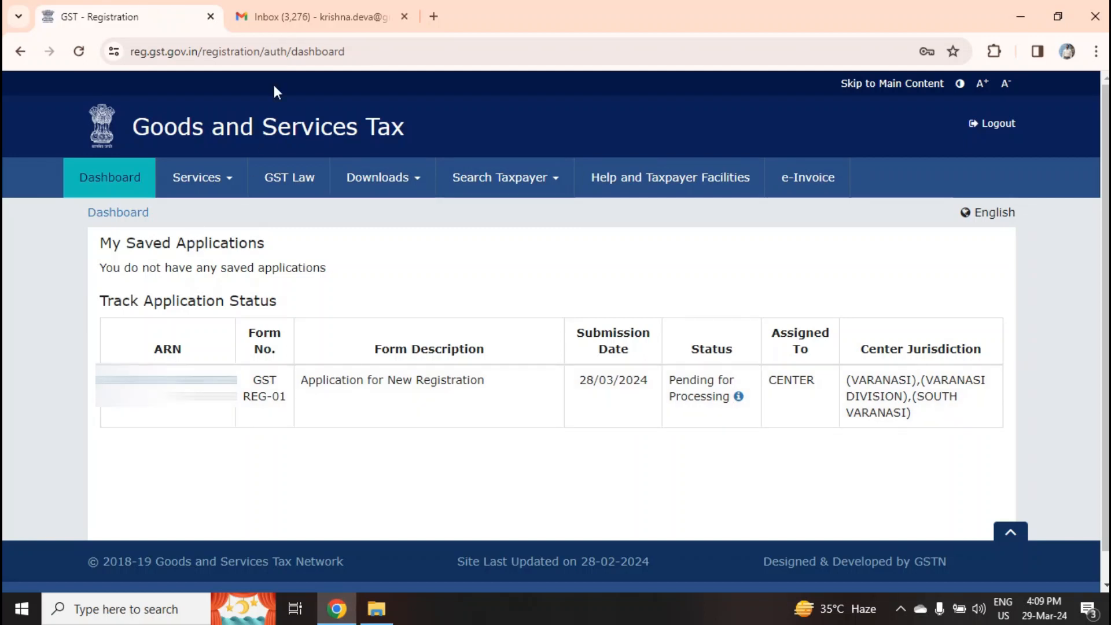
left_click(317, 16)
Open the older 'Query raised on Application for New Registration' email from the GST portal
scroll(816, 424, "down", 10)
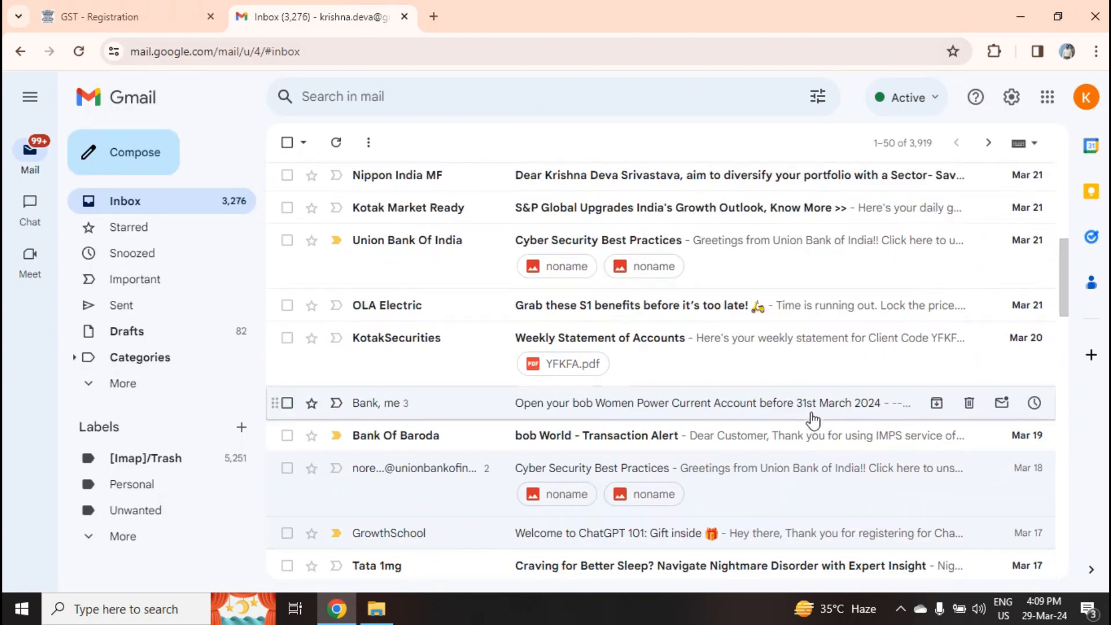
scroll(810, 429, "down", 2)
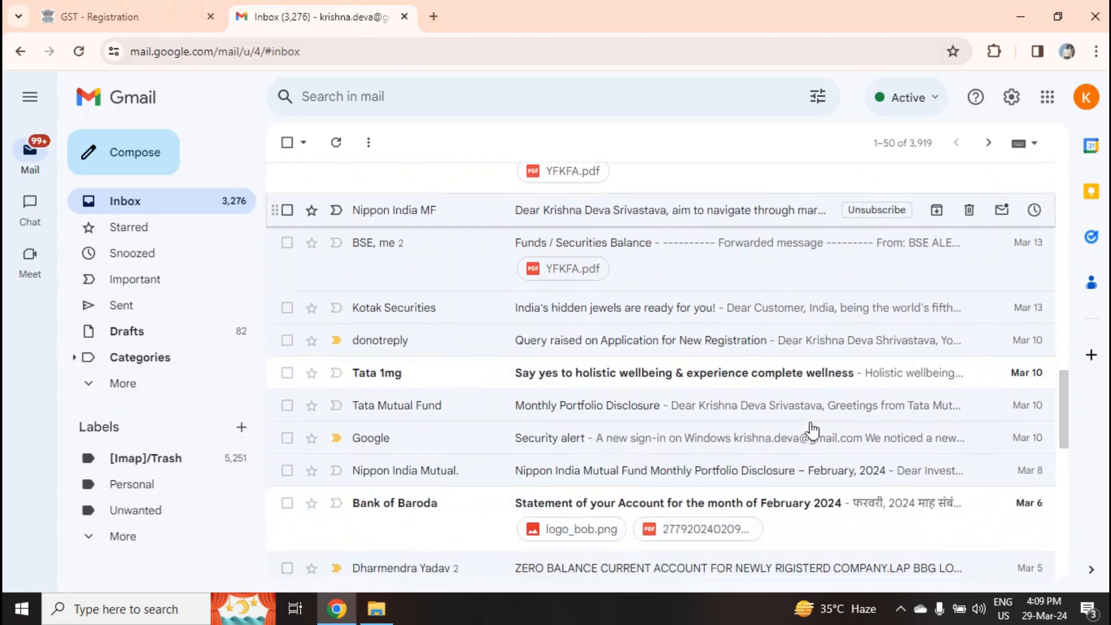
left_click(638, 318)
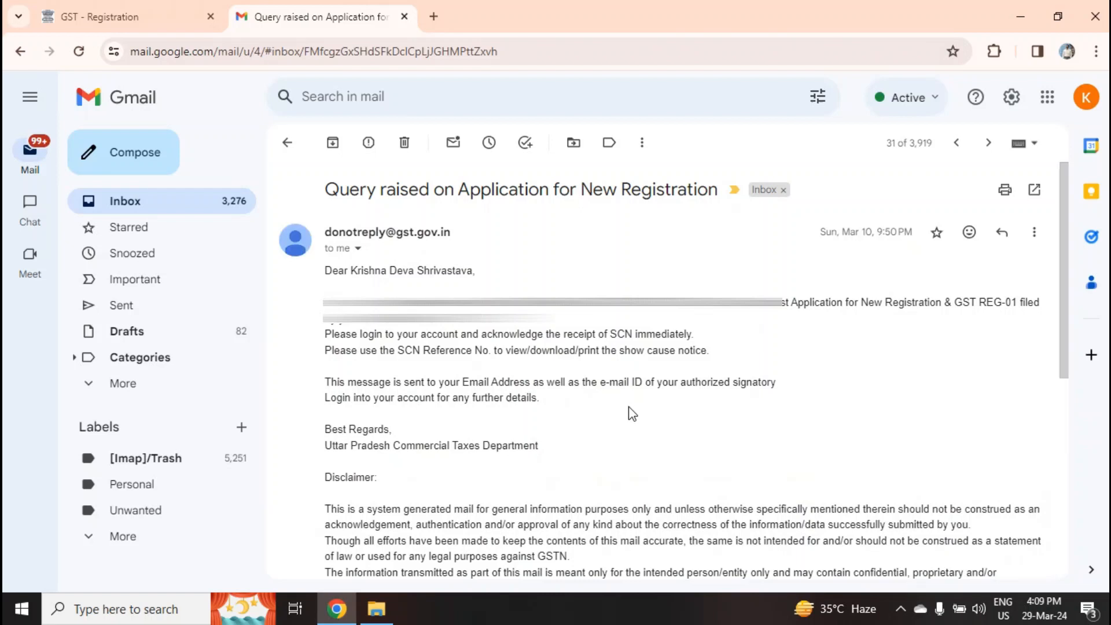